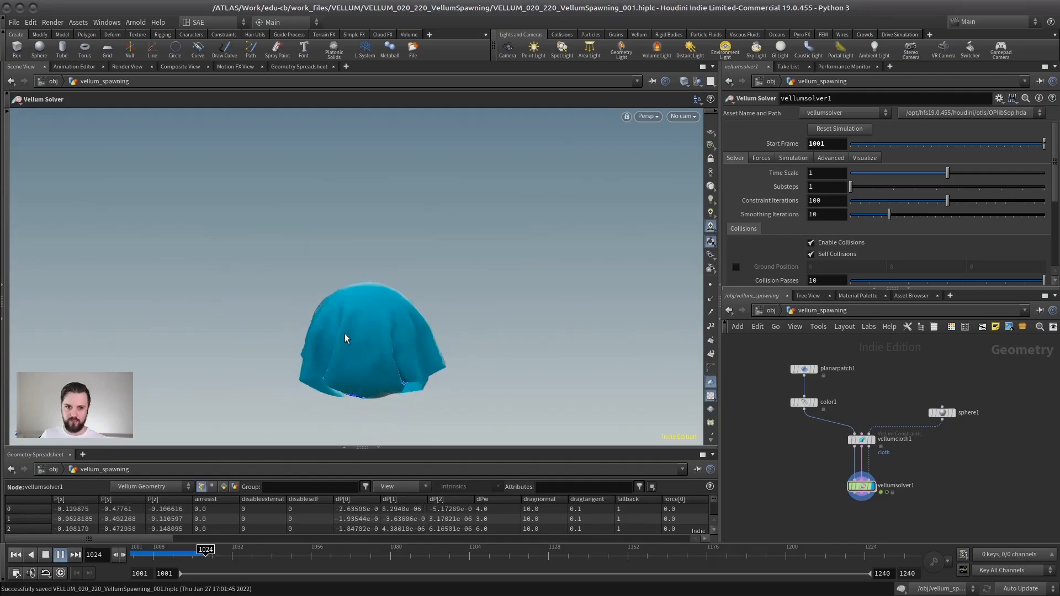
Step: Play the simulation of the cloth falling on the sphere, stop it, and return to the first frame
key("space")
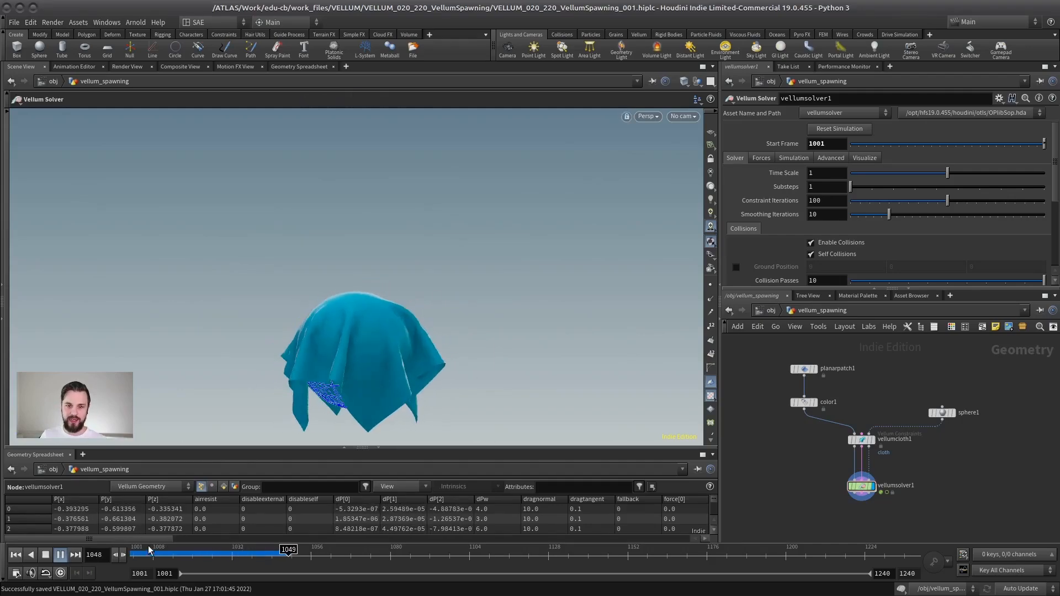
left_click(59, 557)
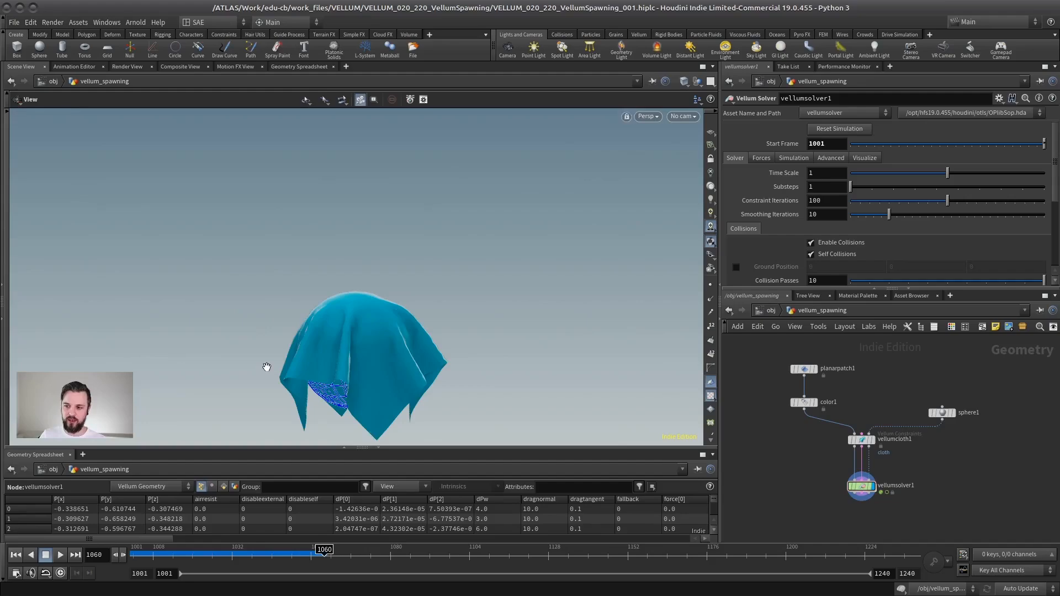
middle_click_drag(263, 363, 254, 309, "alt")
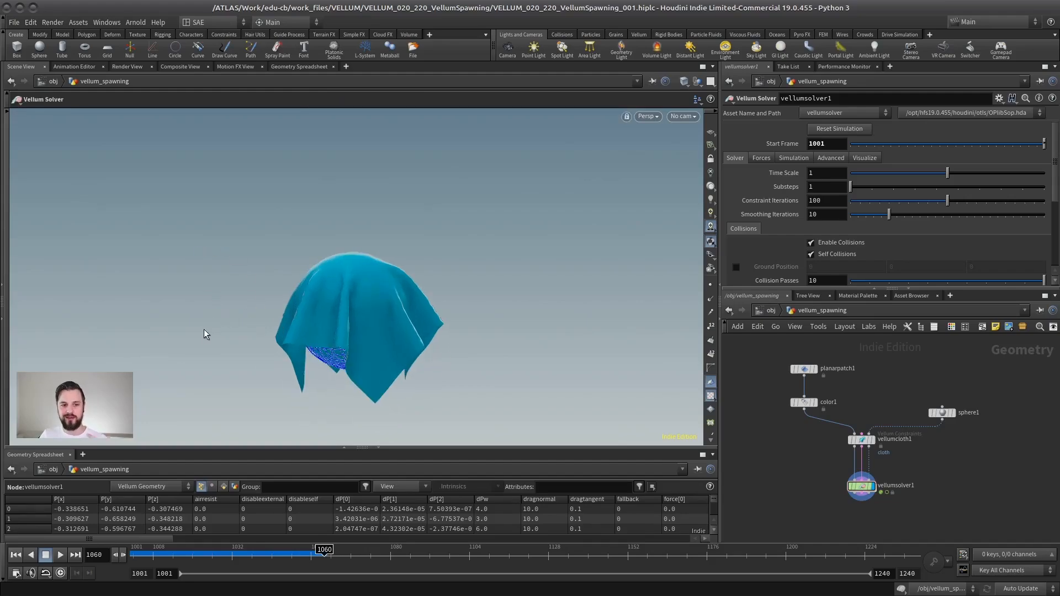
left_click(15, 556)
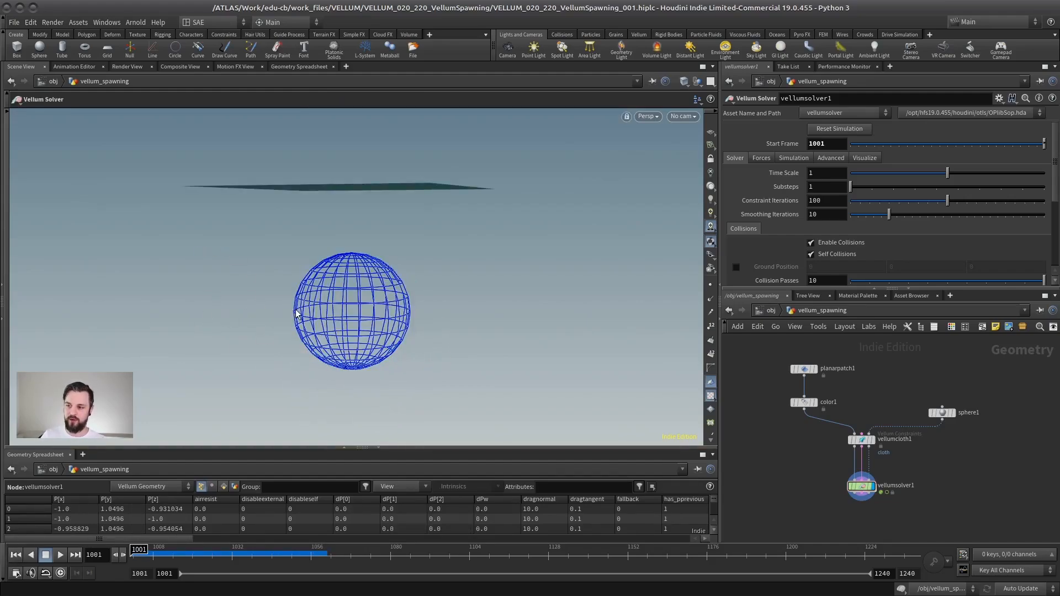
Step: Enlarge the network view slightly, replay the cloth drop over the sphere, and rewind to the start frame
middle_click_drag(897, 461, 885, 422)
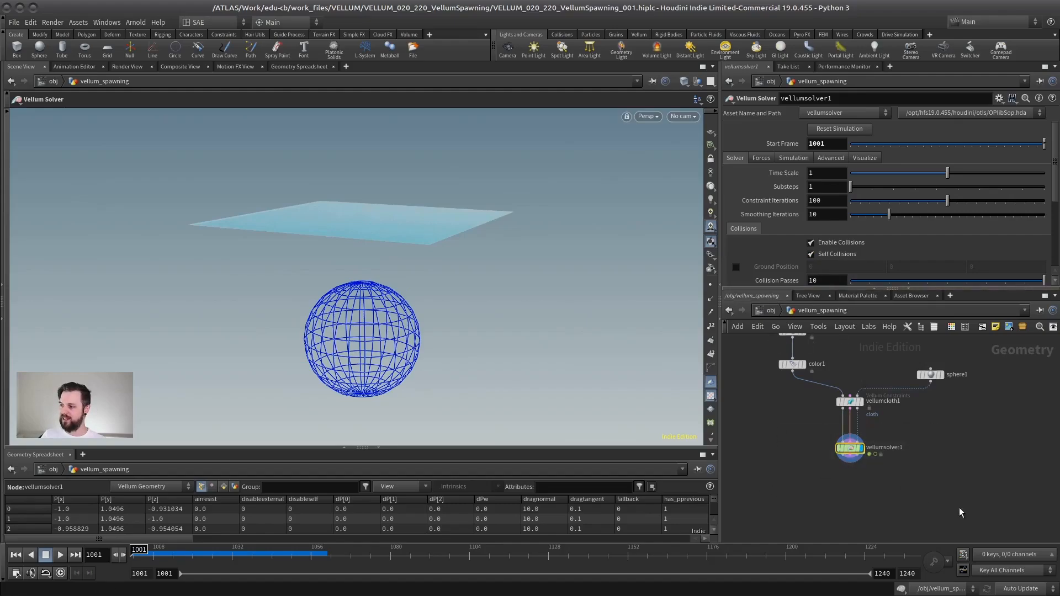
mouse_move(841, 288)
left_mouse_down()
mouse_move(840, 365)
mouse_move(840, 276)
left_mouse_up()
middle_click_drag(801, 344, 799, 377)
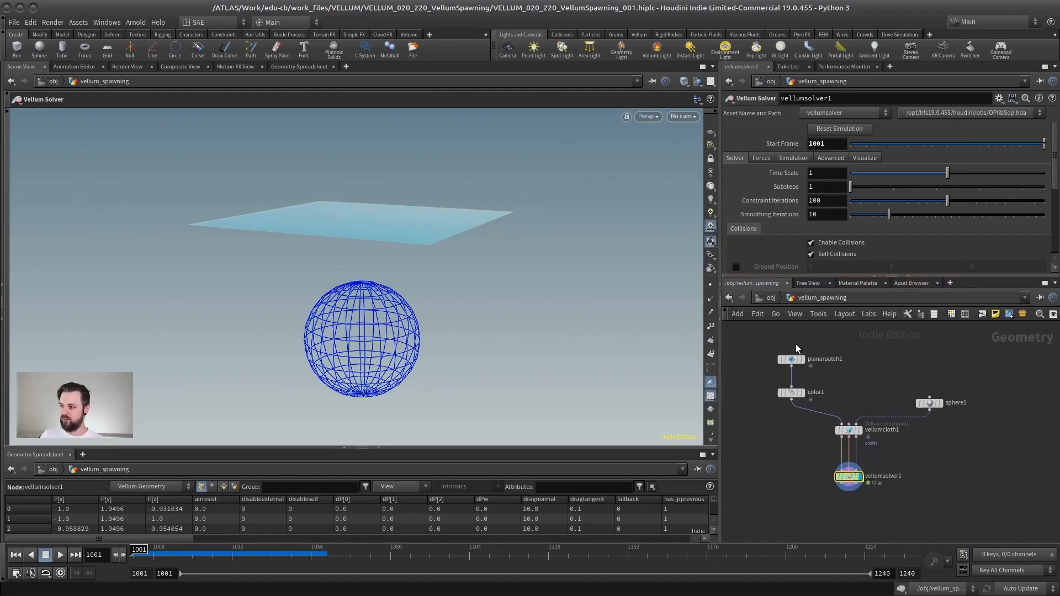
left_click(58, 556)
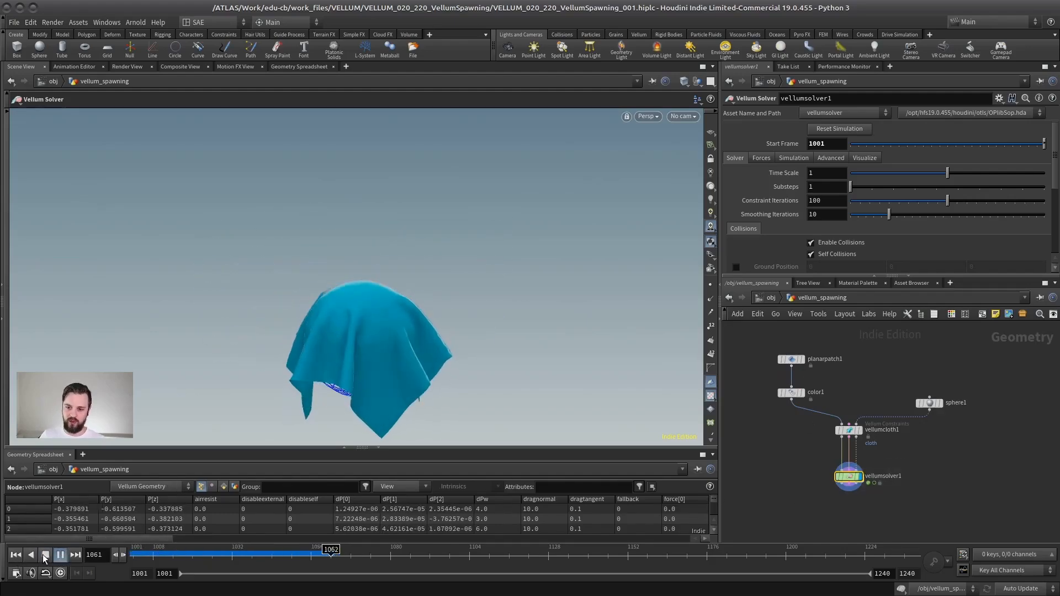
left_click(15, 556)
Step: Open the forces network inside vellumsolver1 and examine its inputs, outputs and the wiring note
scroll(906, 458, "up", 3)
mouse_move(905, 459)
middle_mouse_down()
mouse_move(931, 448)
mouse_move(914, 451)
middle_mouse_up()
scroll(932, 449, "down", 2)
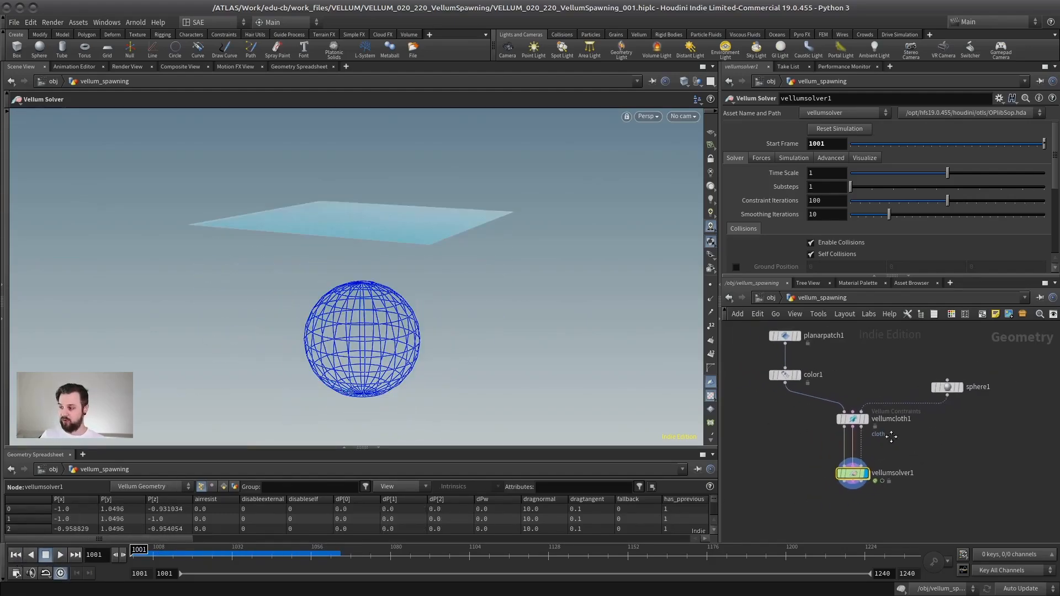
double_click(846, 478)
middle_click_drag(830, 487, 815, 413)
scroll(839, 413, "up", 2)
scroll(845, 434, "down", 2)
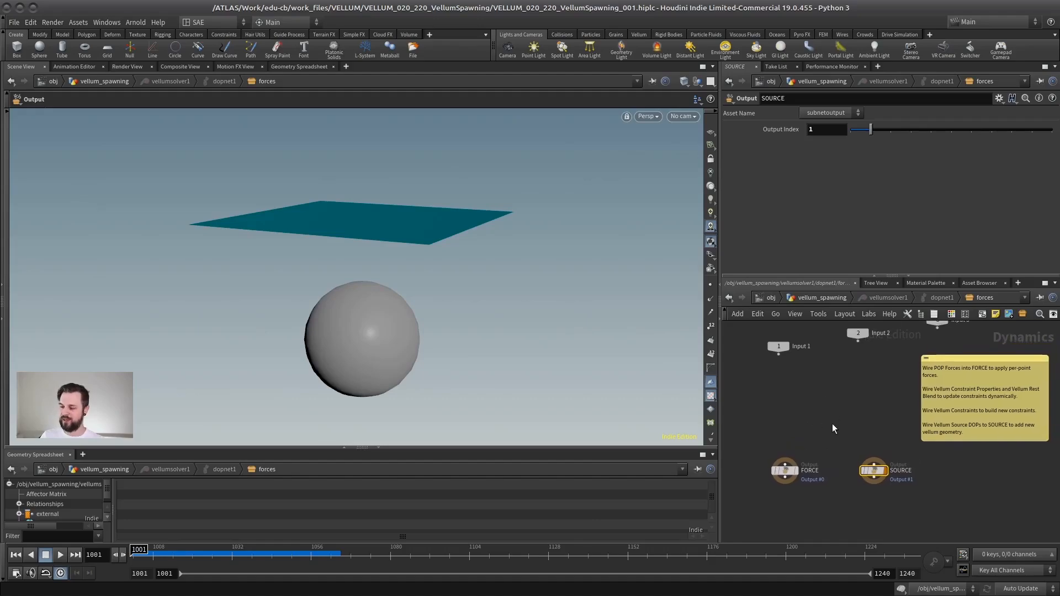
scroll(837, 418, "up", 1)
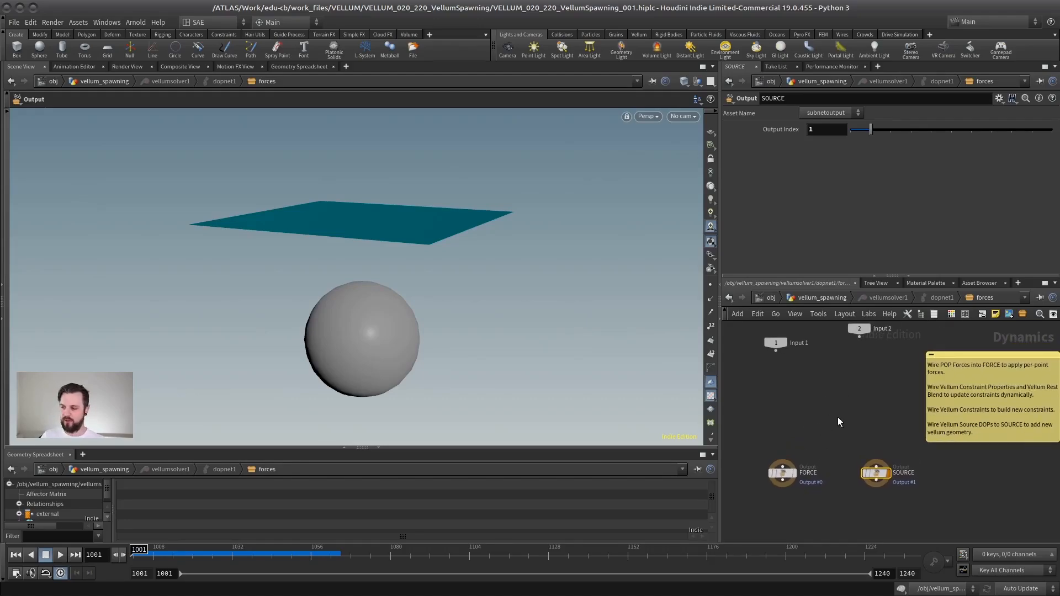
mouse_move(835, 424)
middle_mouse_down()
mouse_move(824, 455)
mouse_move(843, 445)
mouse_move(840, 431)
mouse_move(866, 430)
middle_mouse_up()
scroll(830, 431, "up", 1)
Step: Spread the FORCE and SOURCE output nodes farther apart in the solver's forces network
left_click_drag(884, 416, 778, 501)
mouse_move(819, 472)
left_mouse_down()
mouse_move(807, 467)
mouse_move(815, 431)
left_mouse_up()
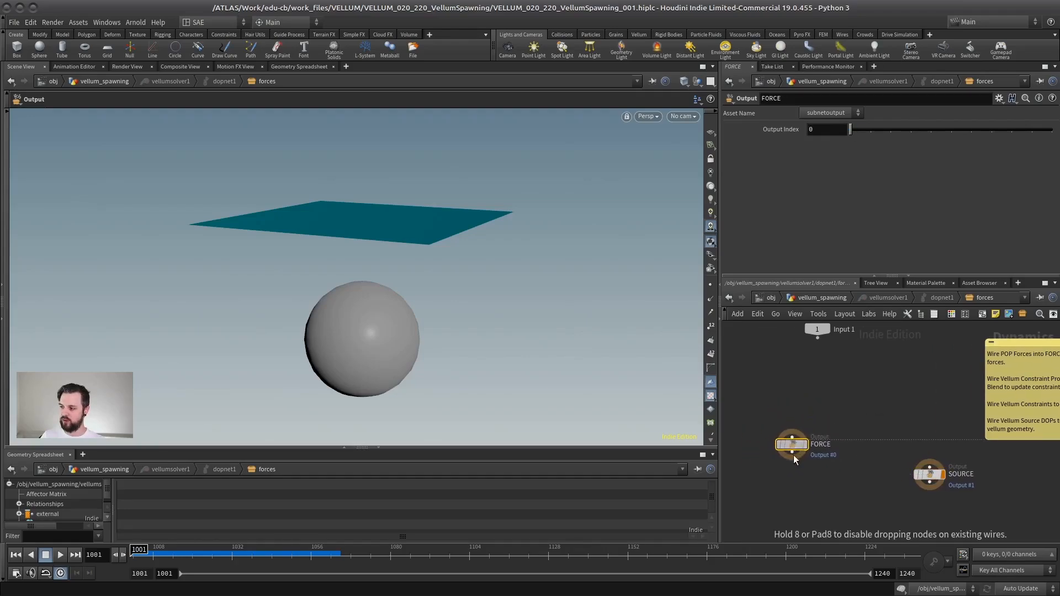
left_click_drag(792, 478, 793, 477)
middle_click_drag(902, 425, 816, 420)
scroll(822, 420, "up", 3)
left_click_drag(897, 420, 810, 516)
mouse_move(860, 496)
left_mouse_down()
mouse_move(875, 466)
mouse_move(849, 492)
left_mouse_up()
scroll(883, 426, "down", 4)
scroll(886, 429, "up", 1)
middle_click_drag(883, 426, 865, 426)
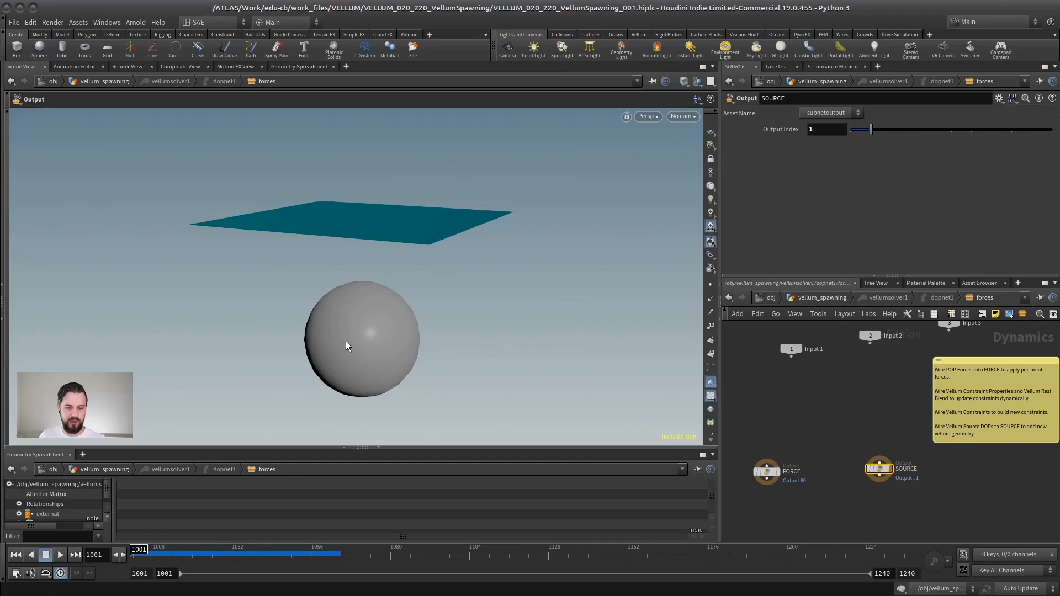
middle_click_drag(833, 415, 790, 383)
key("Tab")
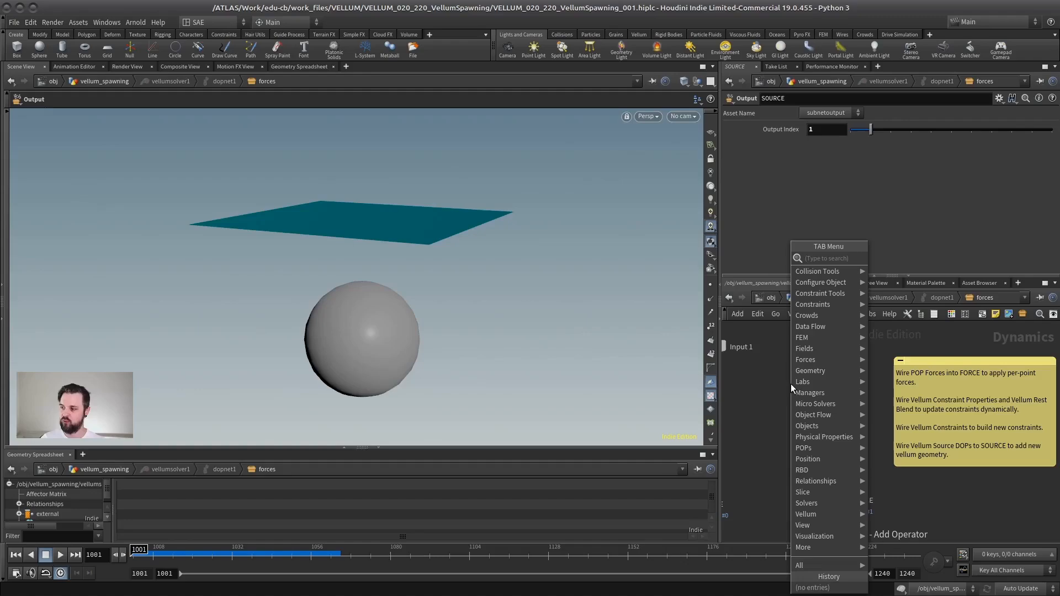
left_click(763, 396)
scroll(801, 403, "down", 1)
middle_click_drag(804, 409, 831, 411)
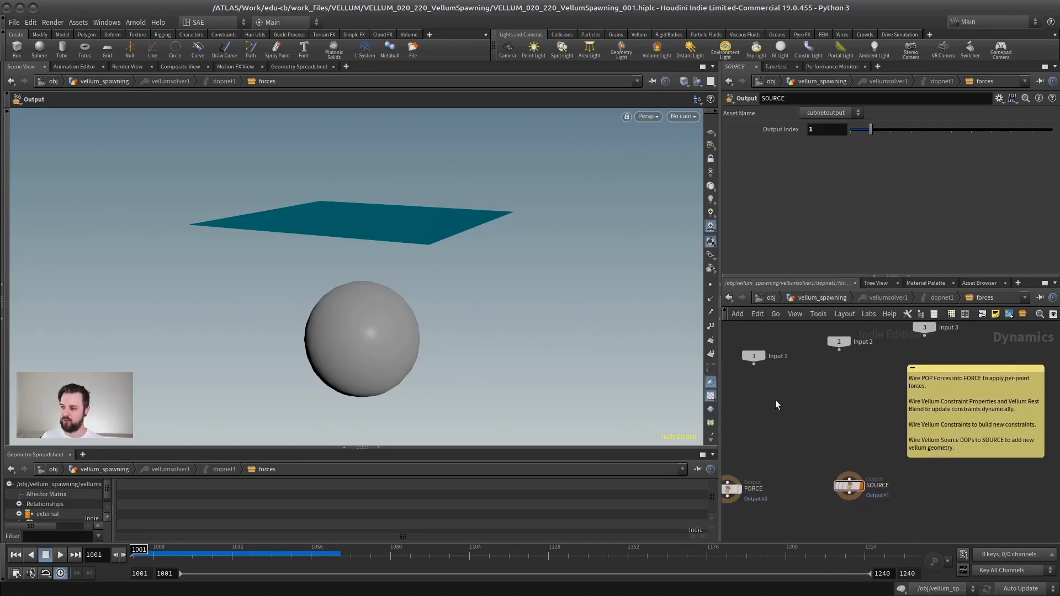
Step: Return to the vellum_spawning network and add a DOP Network node beside vellumsolver1
left_click(821, 298)
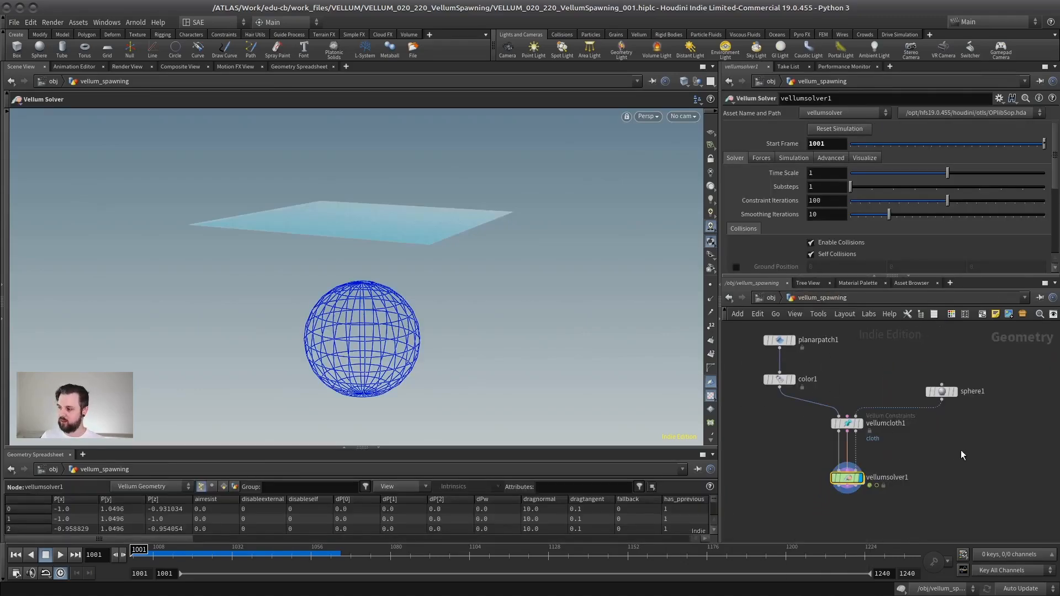
key("Tab")
type("dop net")
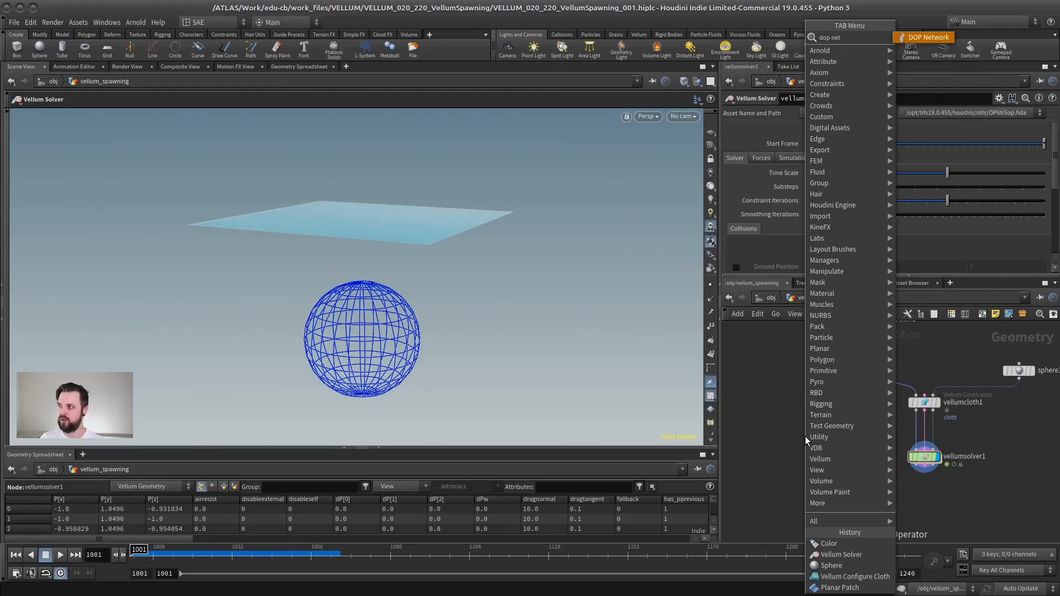
key("Return")
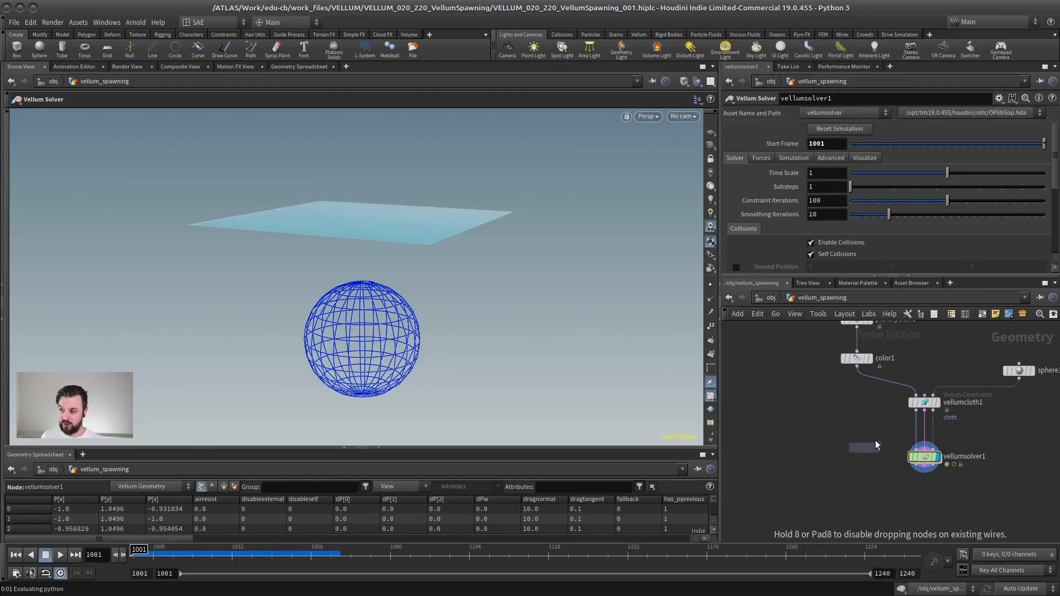
left_click(802, 460)
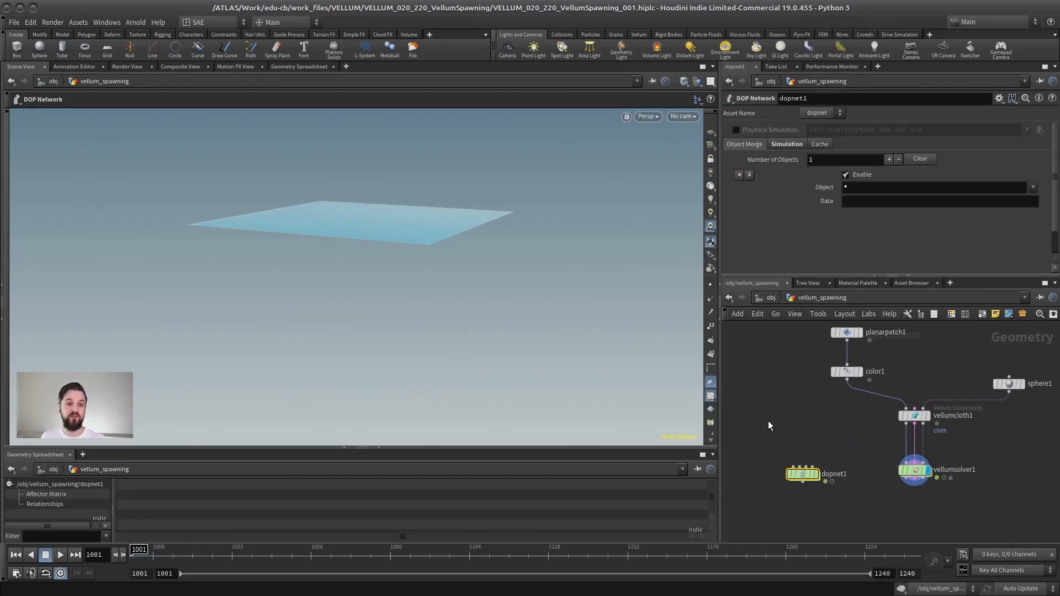
left_click_drag(802, 473, 795, 469)
Step: Inside dopnet1, add a Vellum Solver above the output node and wire it into the output
double_click(795, 469)
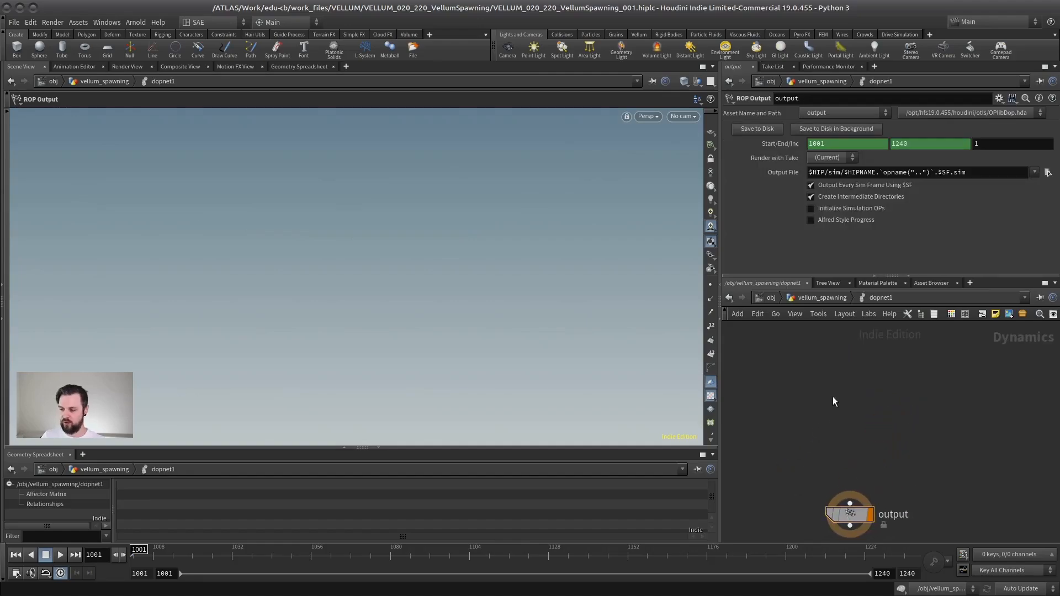
key("Tab")
mouse_move(832, 397)
type("vellum")
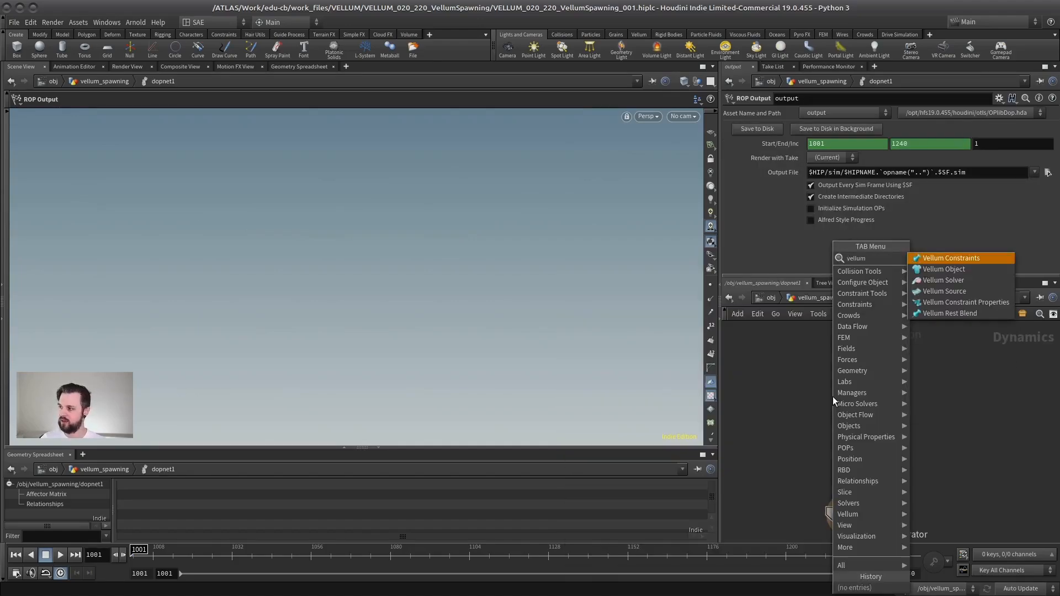
left_click(944, 280)
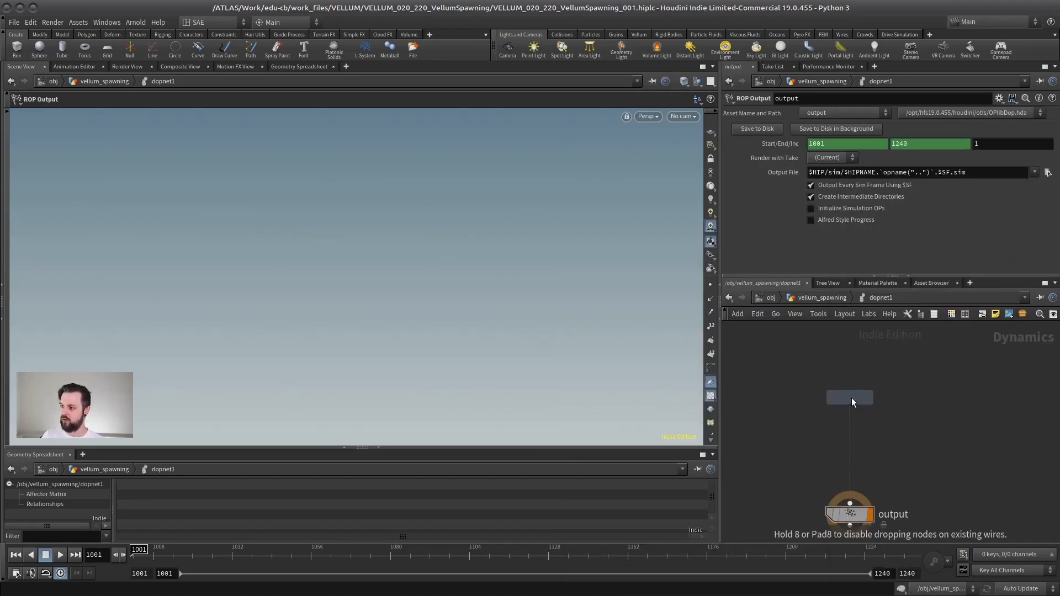
left_click(851, 399)
left_click(850, 413)
left_click(850, 503)
Step: Add a Vellum Object node and wire it into the first input of the Vellum Solver
key("Tab")
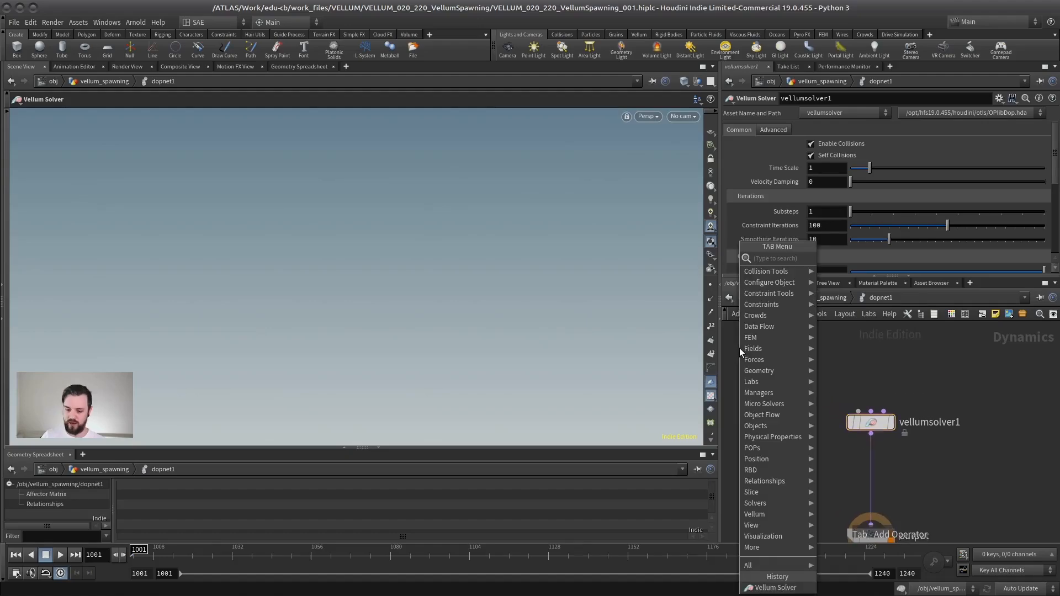
type("vell")
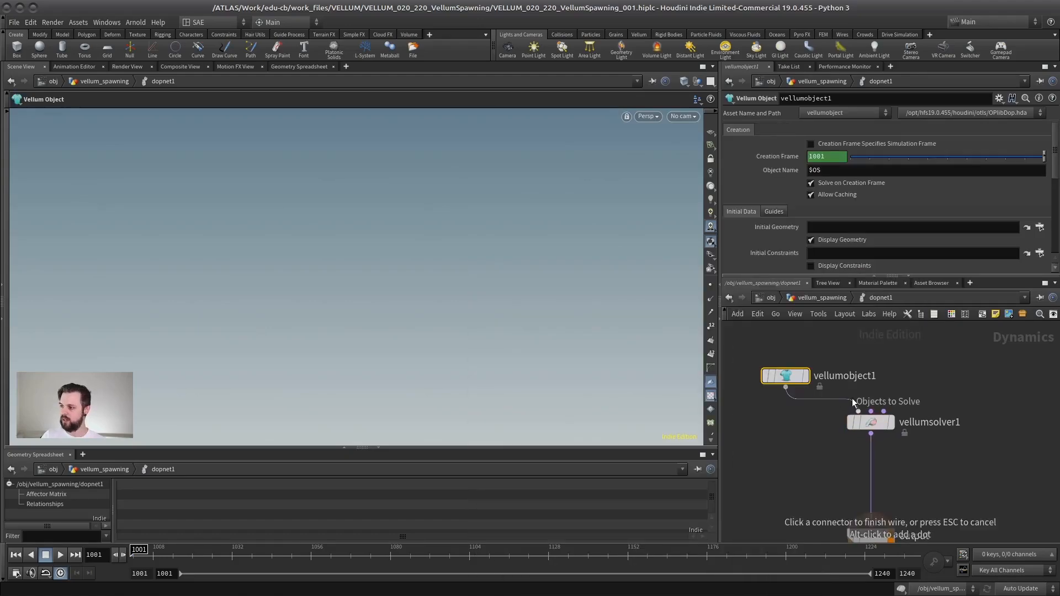
left_click(857, 409)
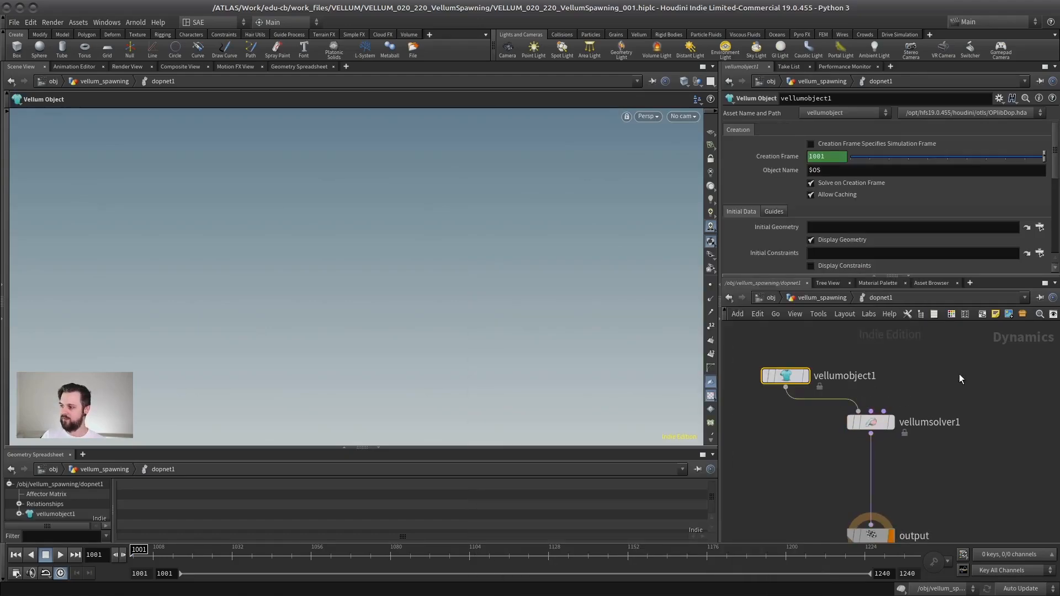
Step: Add a Vellum Source node and wire it into the third input of the Vellum Solver
middle_click_drag(959, 373, 930, 400)
key("Tab")
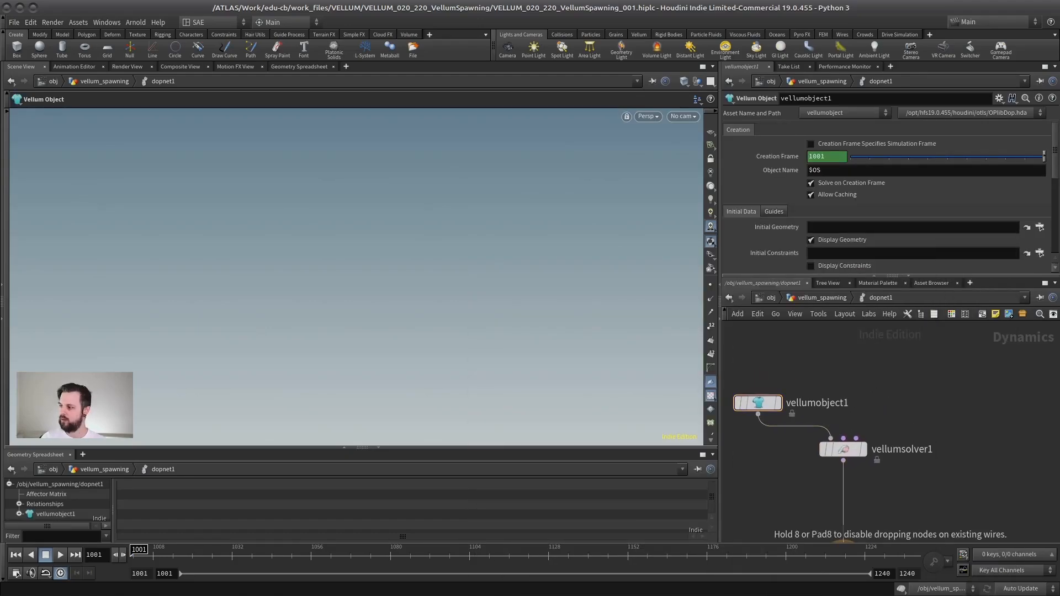
left_click(905, 369)
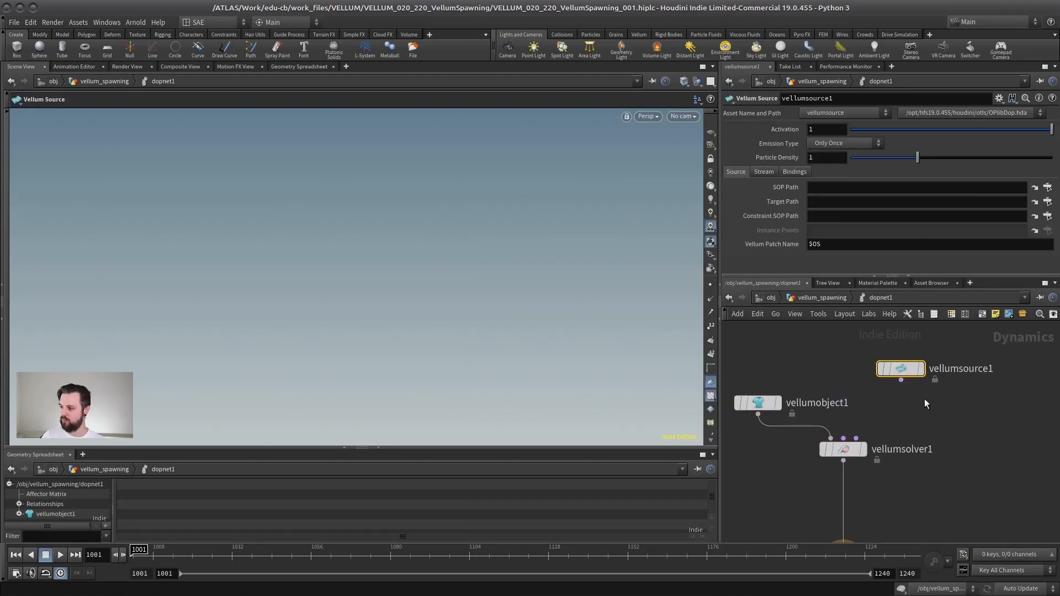
left_click(909, 377)
left_click(918, 412)
Step: Insert a Gravity Force node between the Vellum Solver and the output node
key("Tab")
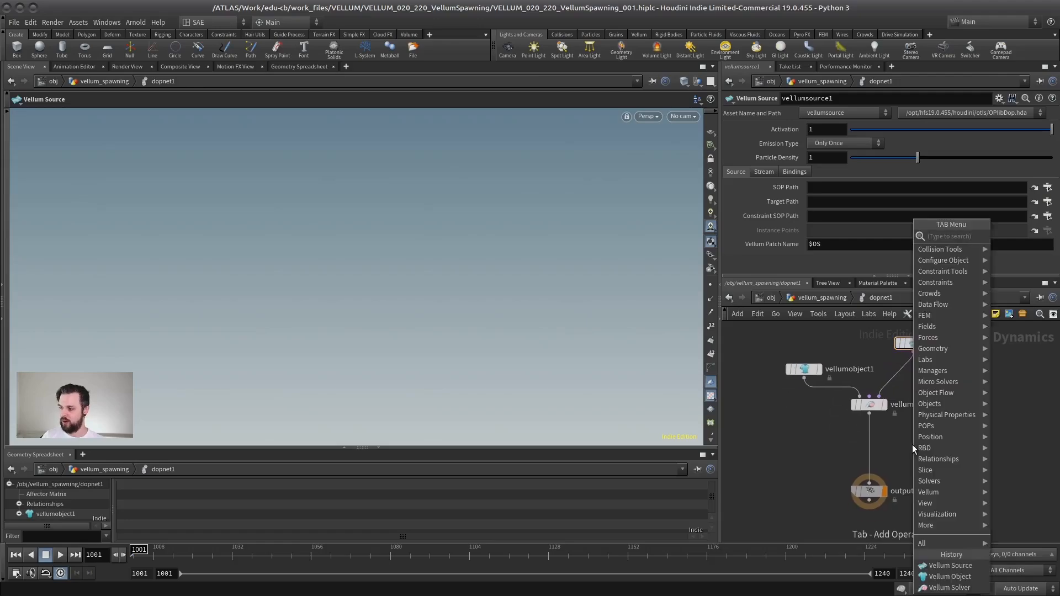
type("grav")
key("Return")
left_click(906, 432)
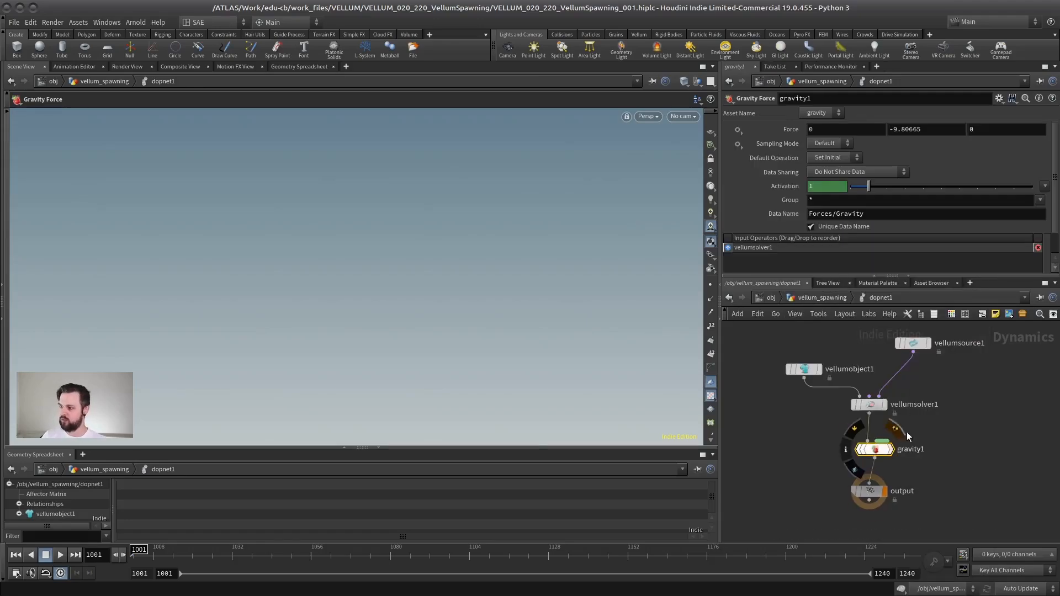
Step: Examine the complete dopnet1 node chain and how the object, source, solver and gravity are connected
scroll(925, 432, "down", 2)
left_click_drag(992, 342, 812, 491)
scroll(962, 393, "up", 1)
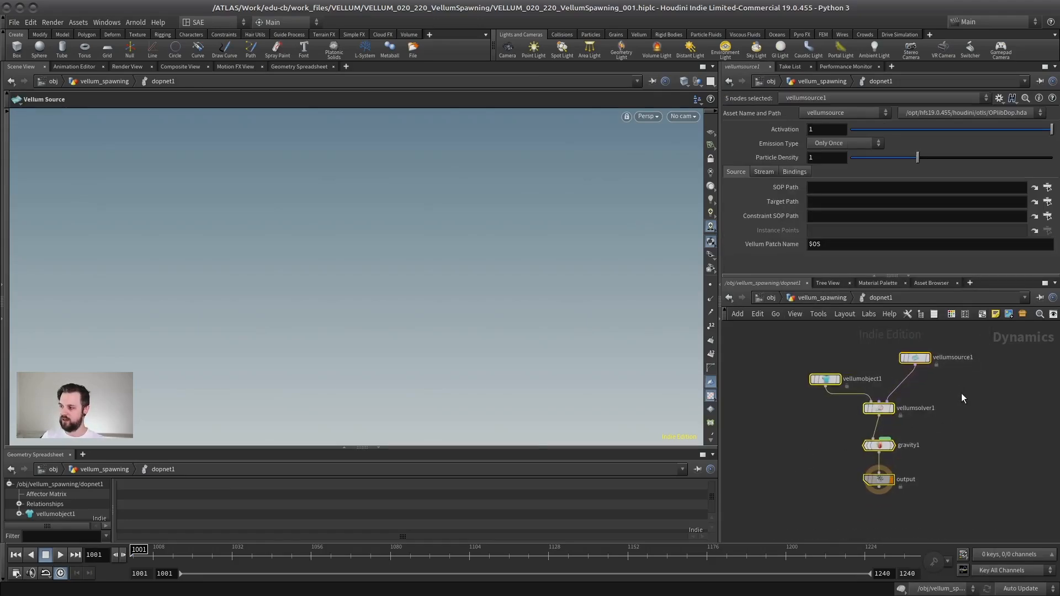
left_click(965, 391)
middle_click_drag(977, 385, 949, 411)
scroll(908, 426, "down", 2)
scroll(903, 425, "up", 2)
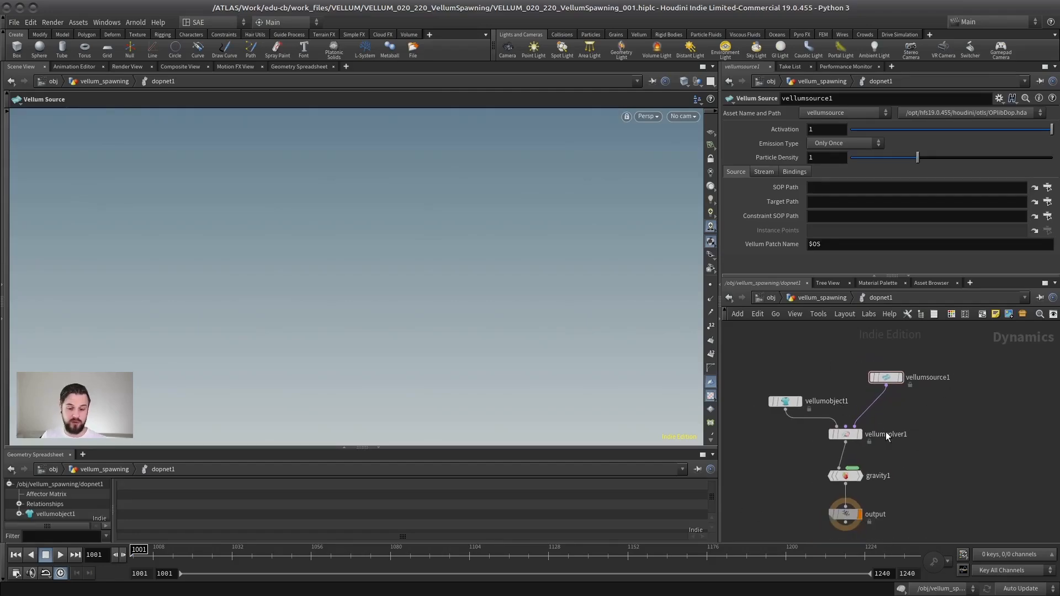
middle_click_drag(892, 420, 900, 419)
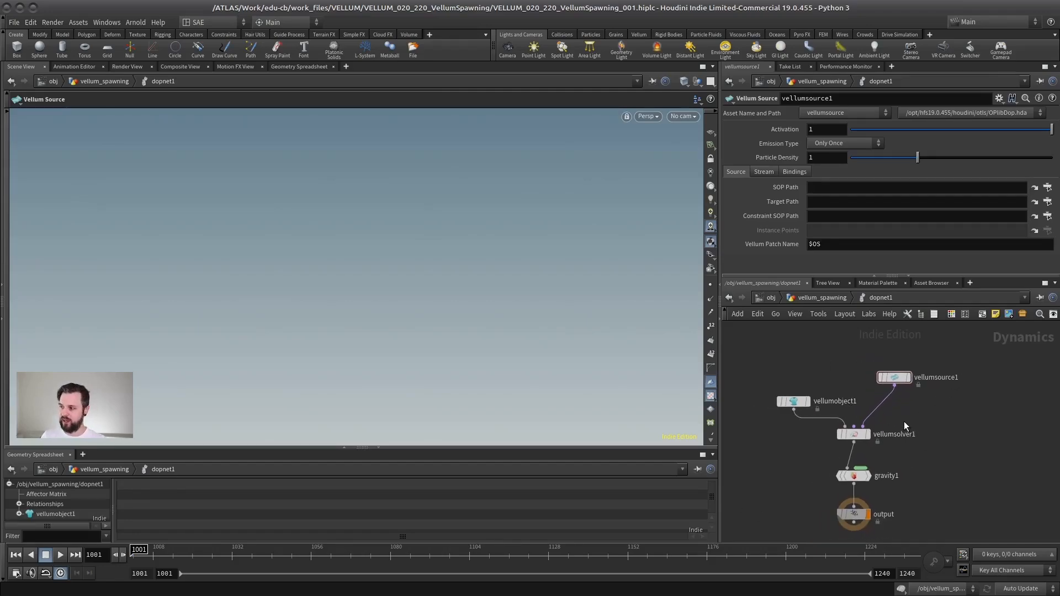
scroll(903, 421, "down", 1)
middle_click_drag(938, 366, 904, 386)
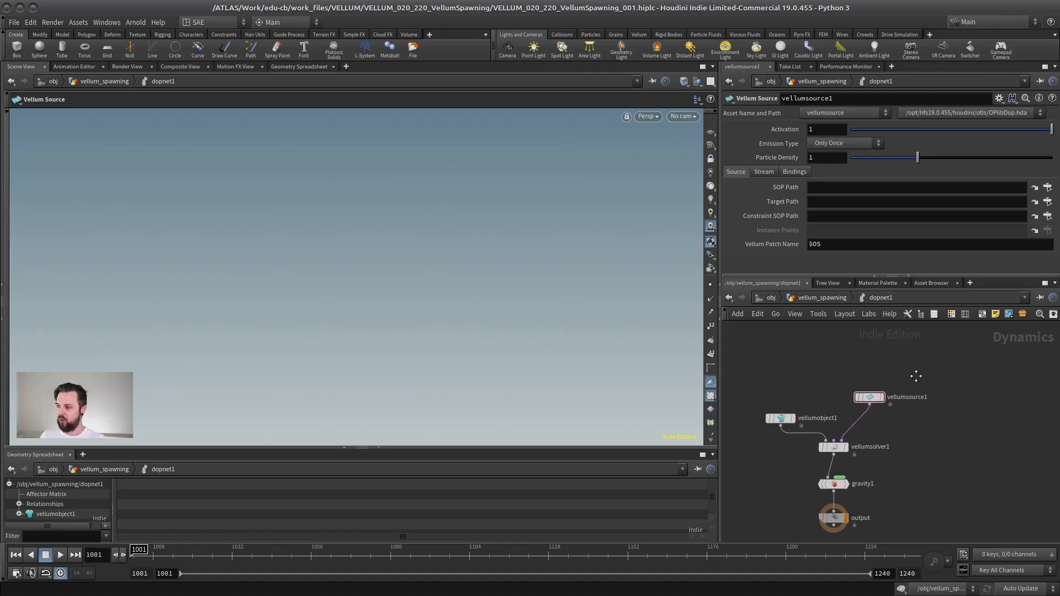
Step: Move vellumsource1 farther above the solver and review its emission and source settings
left_click_drag(947, 358, 839, 414)
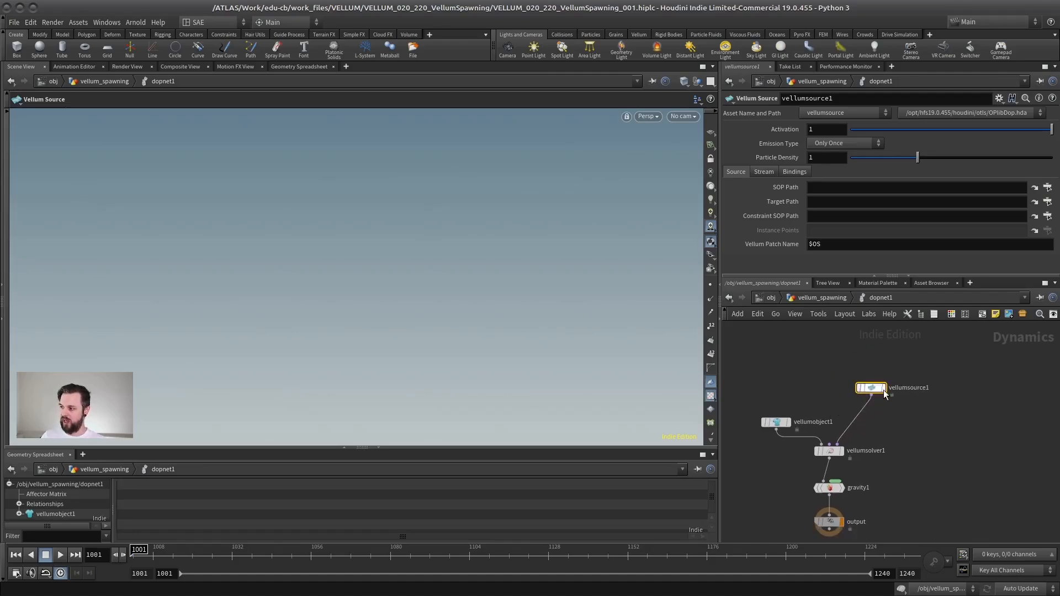
scroll(863, 402, "up", 3)
scroll(892, 440, "down", 3)
middle_click_drag(888, 435, 899, 393)
scroll(909, 400, "up", 3)
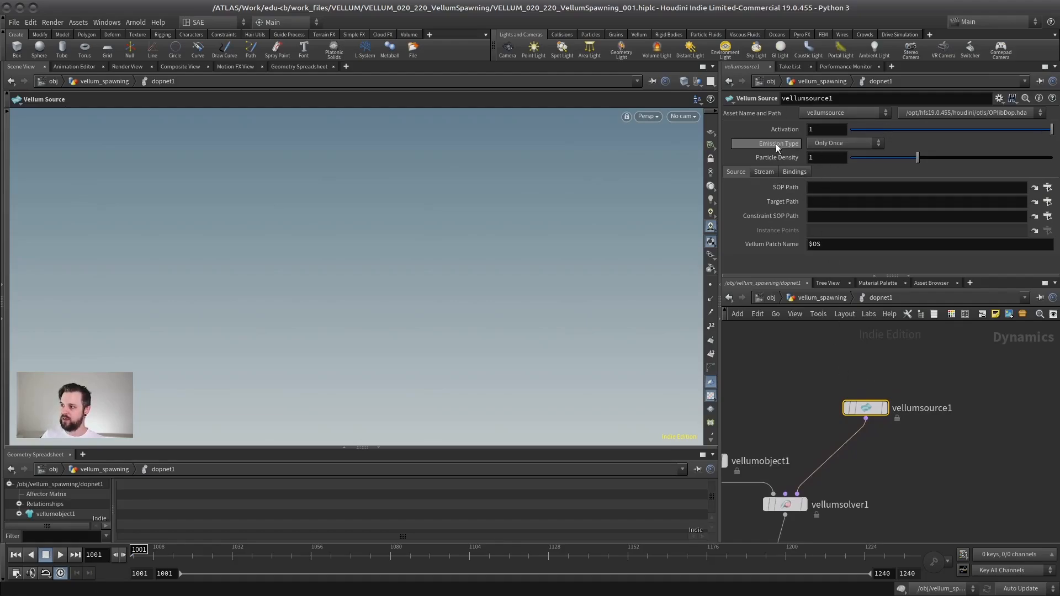
scroll(864, 379, "down", 3)
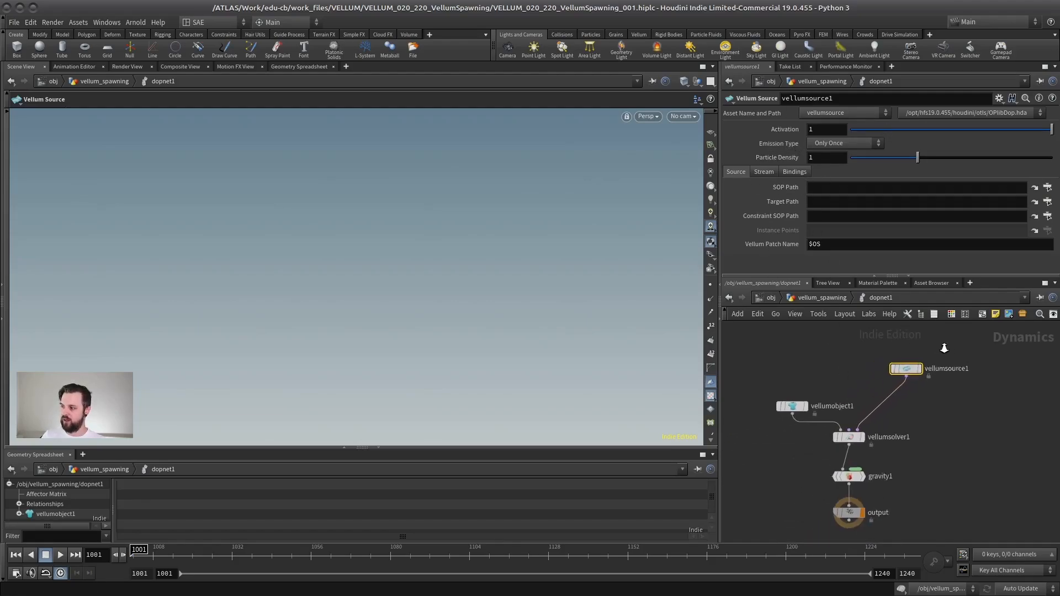
Step: Inside the forces network of vellumsolver1, add a Vellum Source node wired into the SOURCE output
left_click(829, 298)
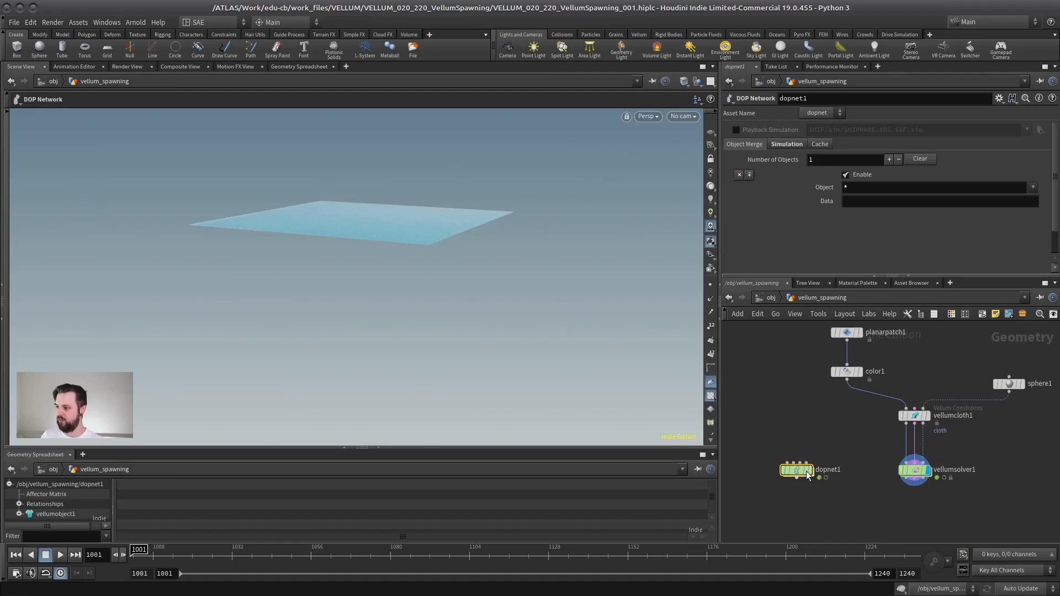
double_click(915, 469)
key("Tab")
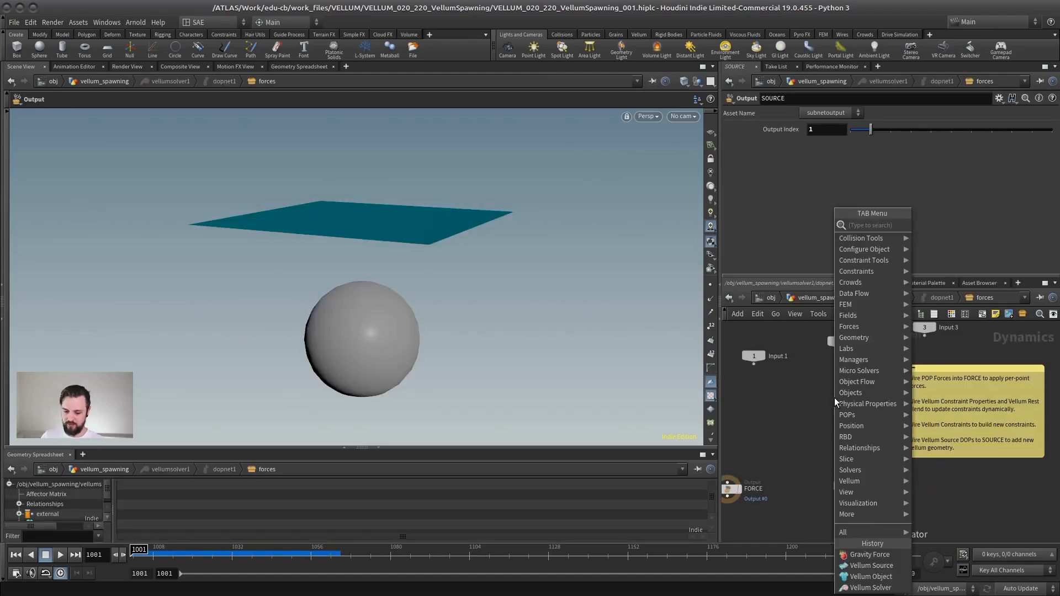
type("vellumsource")
key("Return")
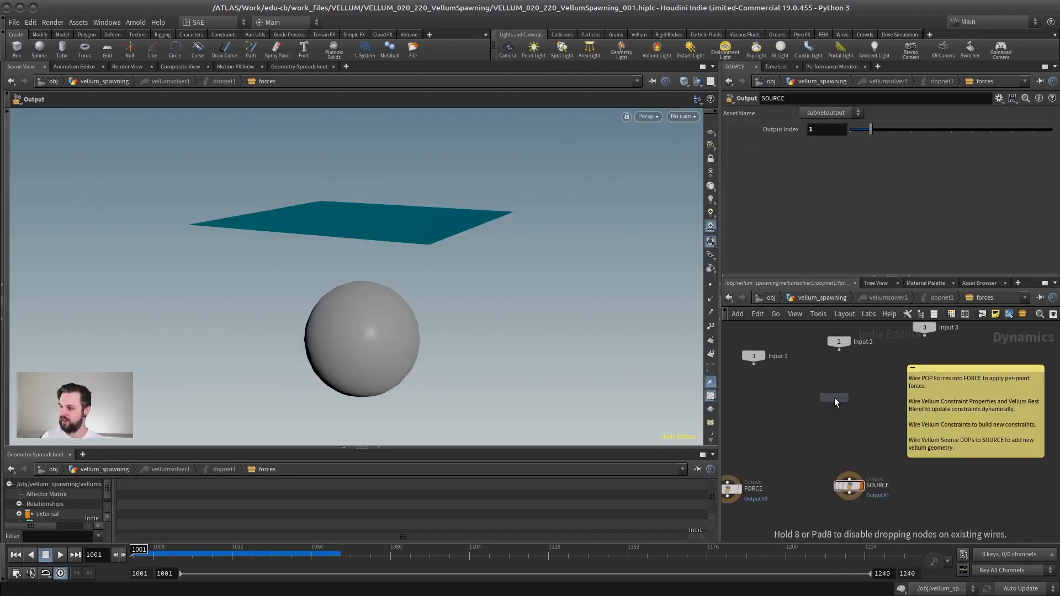
left_click(846, 416)
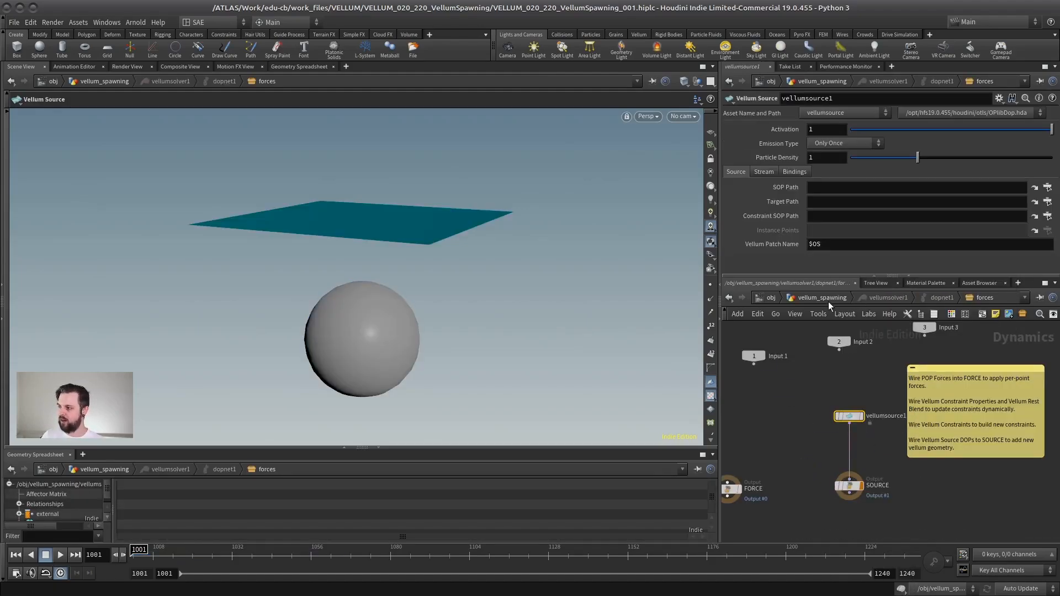
Step: Delete dopnet1 from the vellum_spawning network, shift vellumsolver1 slightly down, and go back inside the solver
left_click(822, 297)
mouse_move(915, 470)
left_mouse_down()
mouse_move(914, 498)
mouse_move(914, 484)
left_mouse_up()
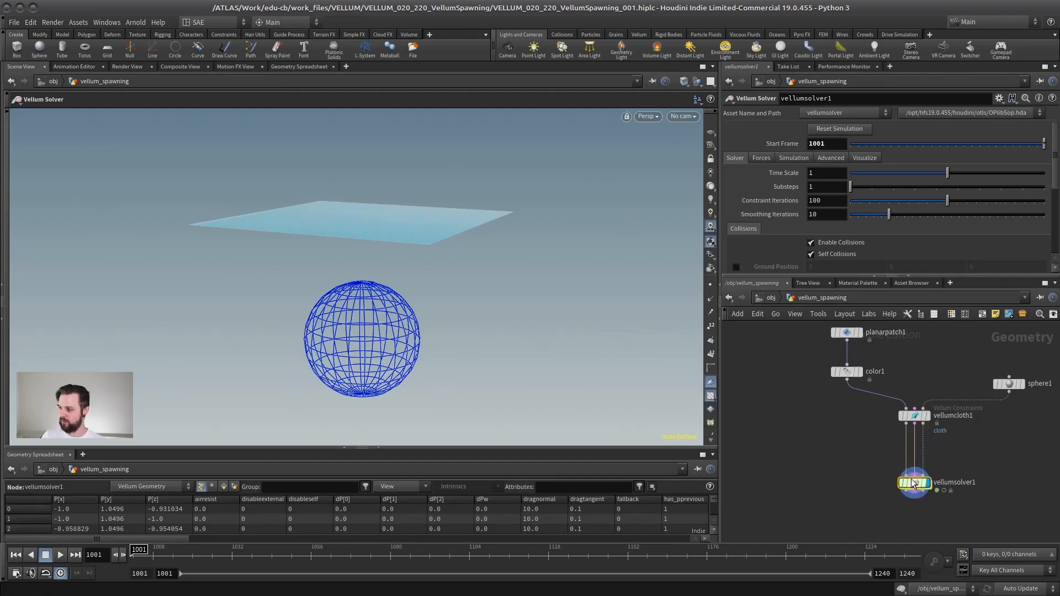
double_click(914, 483)
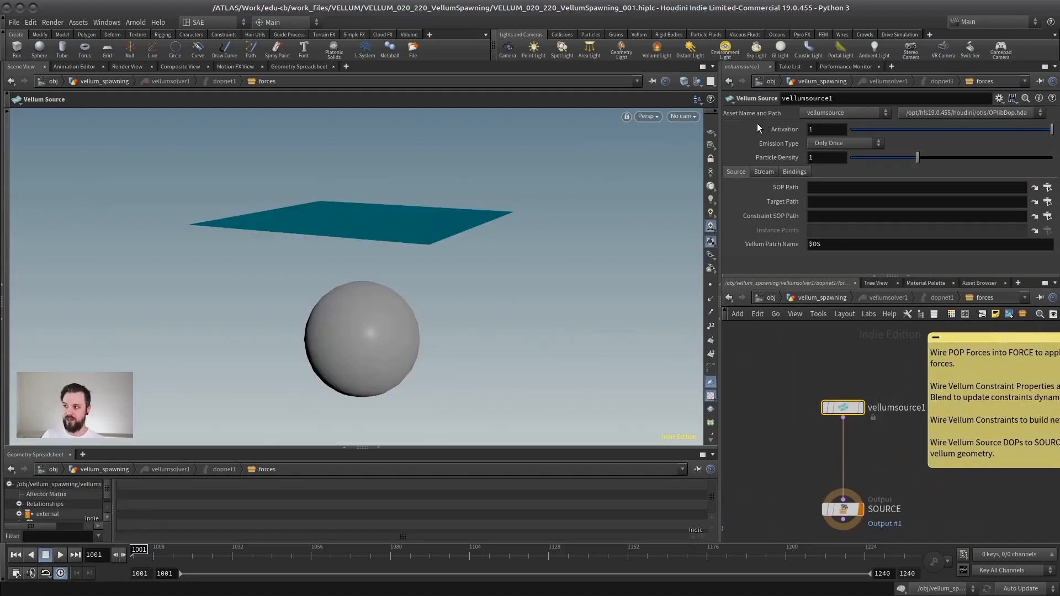
Step: Set the Emission Type of vellumsource1 to Each Frame
left_click(840, 143)
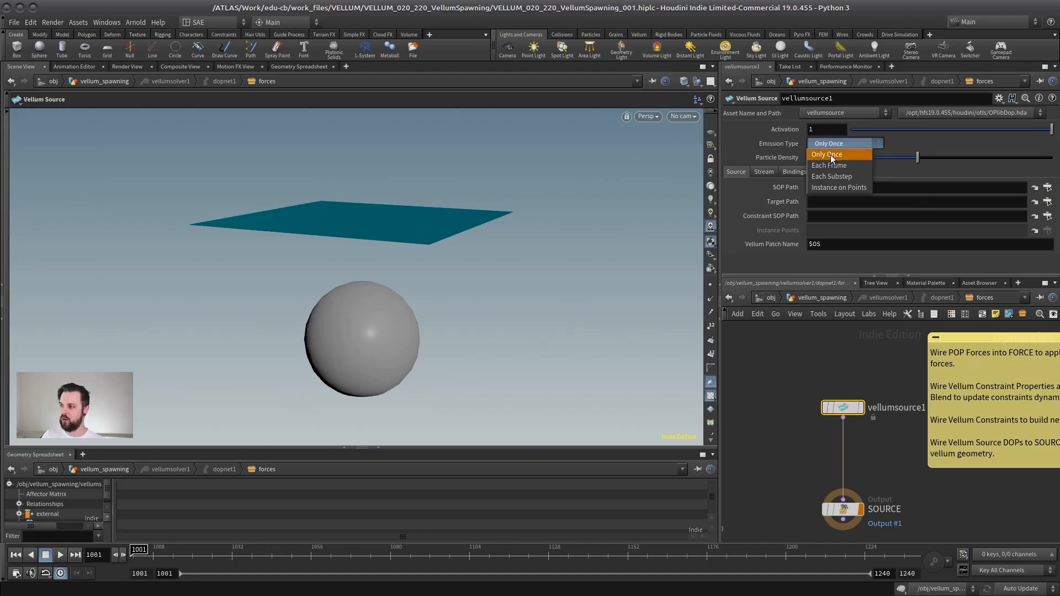
left_click(832, 166)
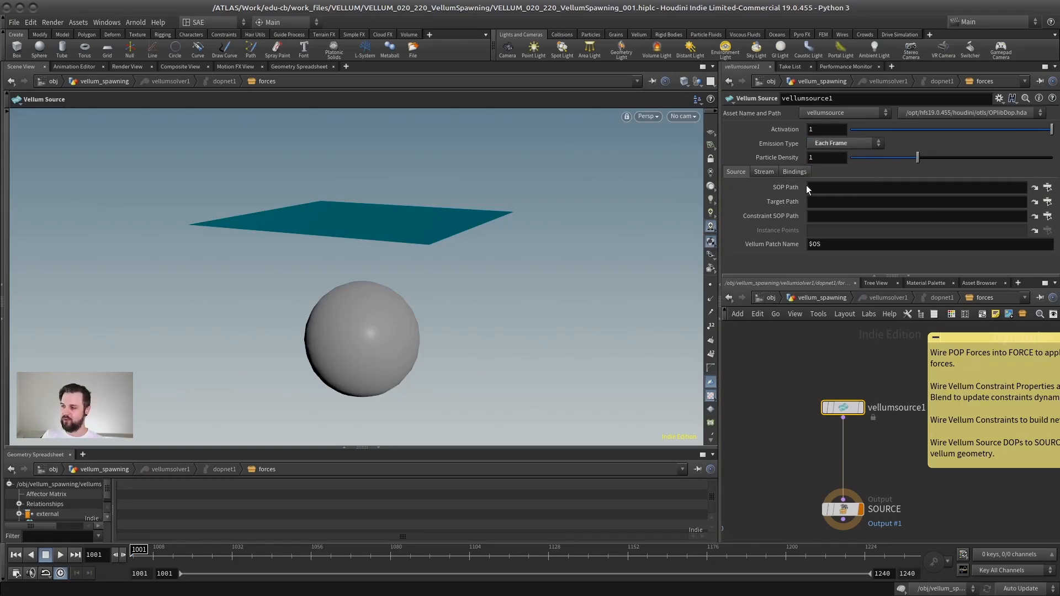
left_click(831, 186)
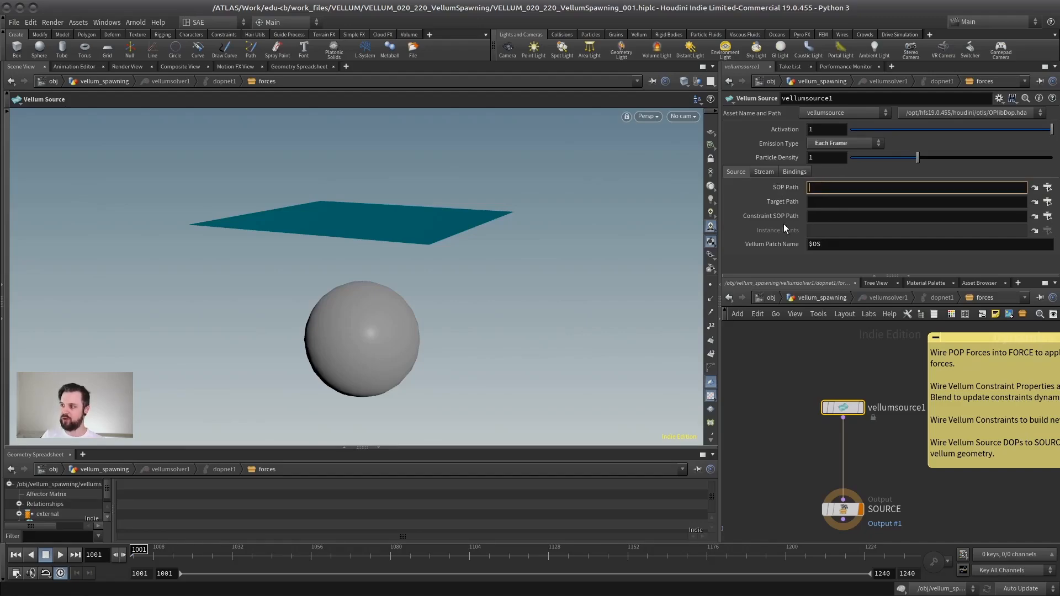
Step: Return to the vellum_spawning network, cut the wires between vellumcloth1 and vellumsolver1, and move vellumcloth1 away from the solver
left_click(822, 298)
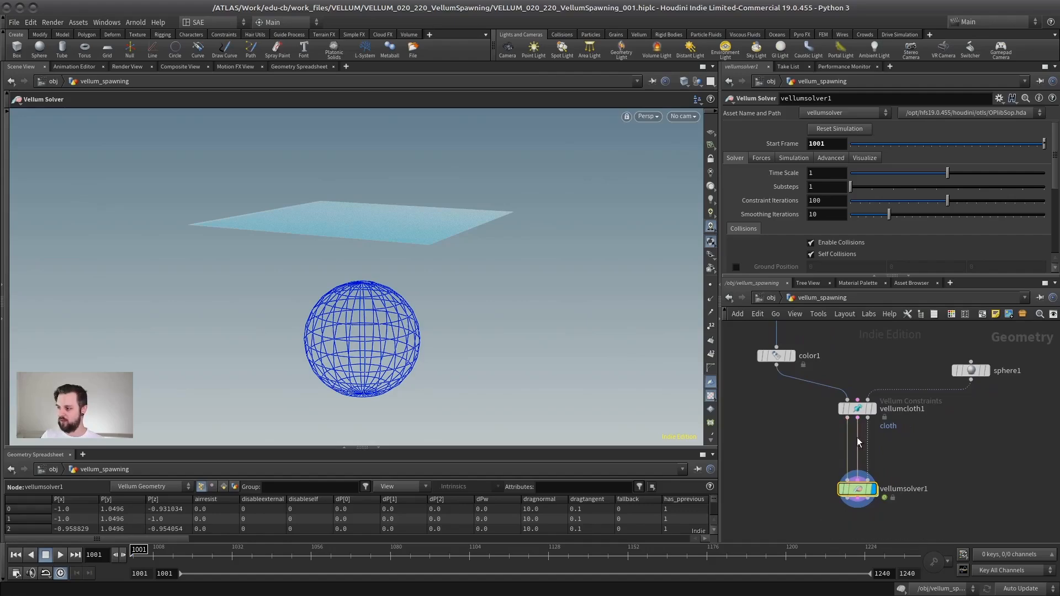
mouse_move(815, 420)
middle_mouse_down()
mouse_move(810, 453)
mouse_move(816, 432)
middle_mouse_up()
scroll(816, 432, "up", 3)
scroll(816, 430, "down", 3)
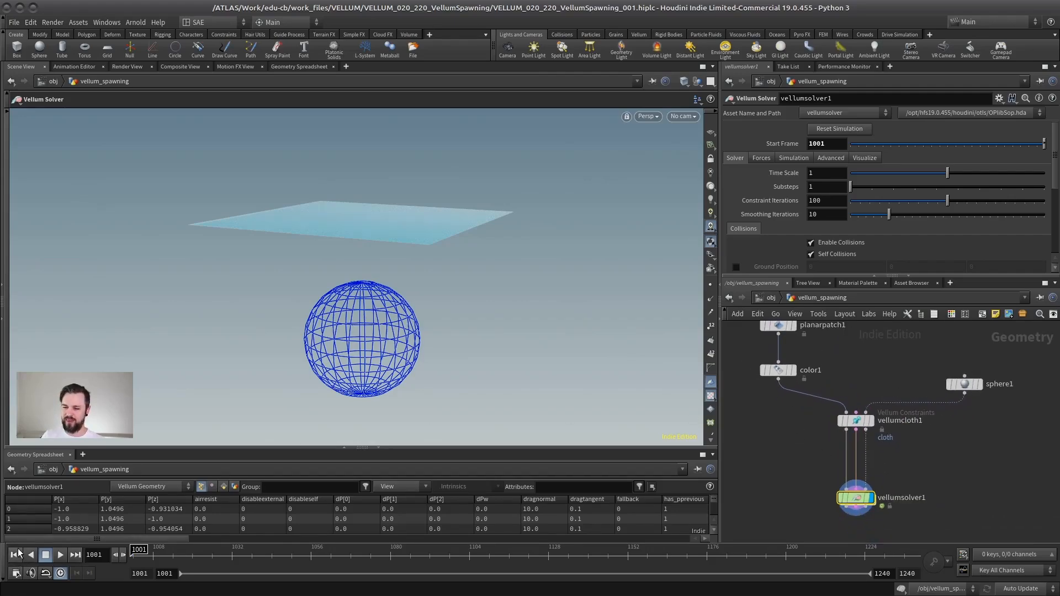
mouse_move(776, 325)
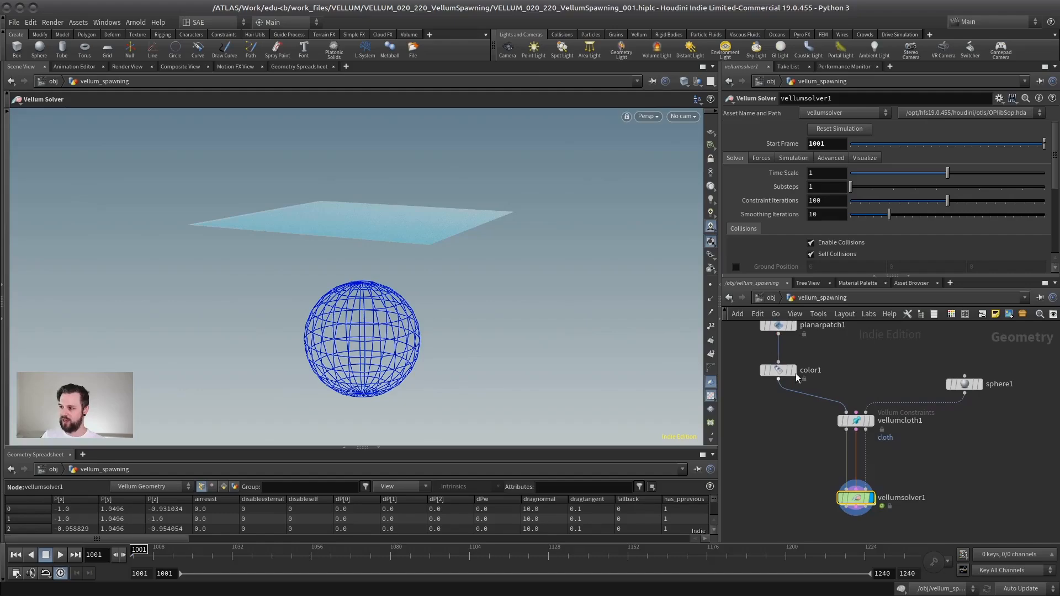
middle_click_drag(816, 427, 769, 412)
scroll(770, 412, "up", 2)
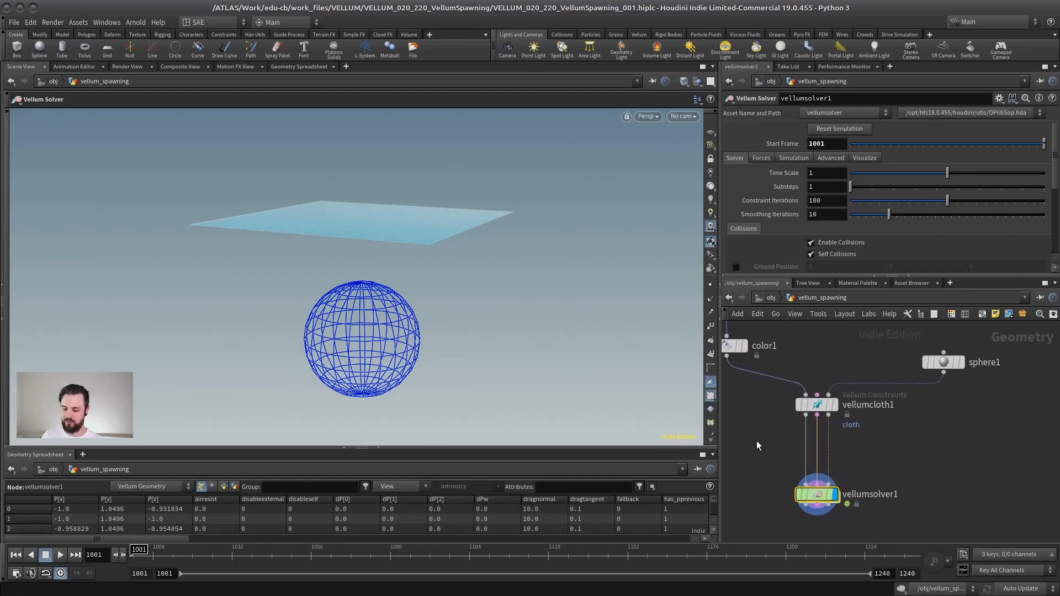
key("y")
left_click_drag(772, 434, 846, 444)
middle_click_drag(793, 451, 849, 457)
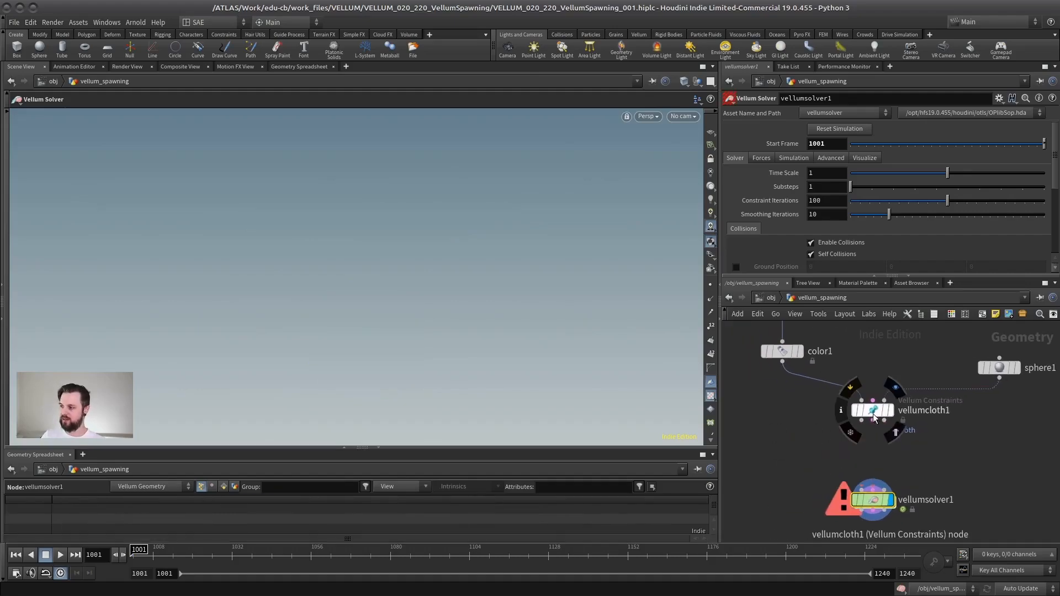
left_click_drag(874, 417, 787, 412)
middle_click_drag(787, 412, 748, 415)
Step: Wire sphere1 directly into the Collision Geometry input of vellumsolver1
left_click(945, 381)
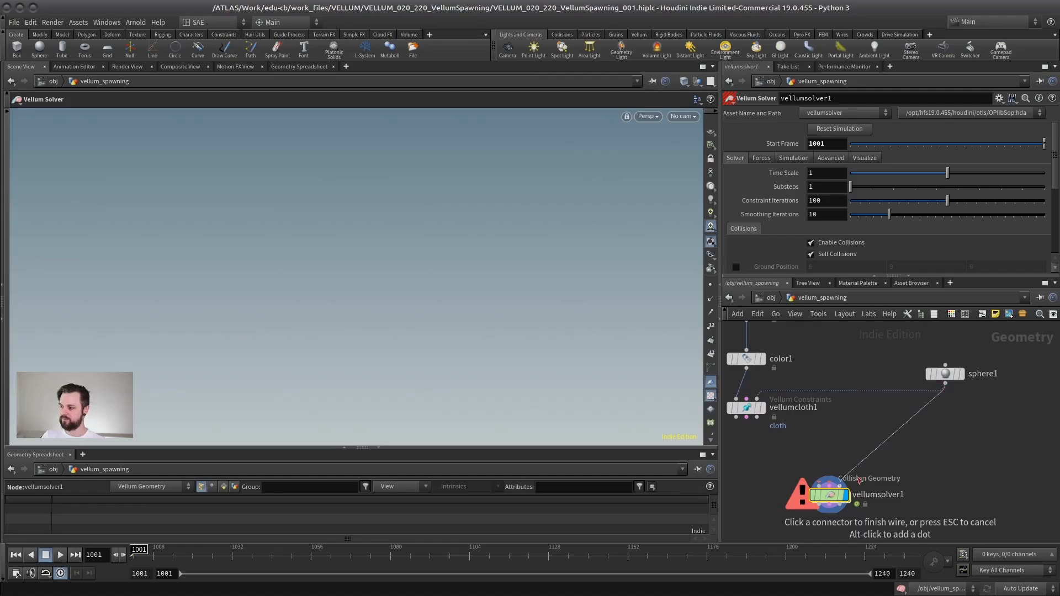
left_click(859, 480)
scroll(894, 400, "down", 1)
middle_click_drag(895, 399, 937, 401)
middle_click_drag(847, 357, 889, 393)
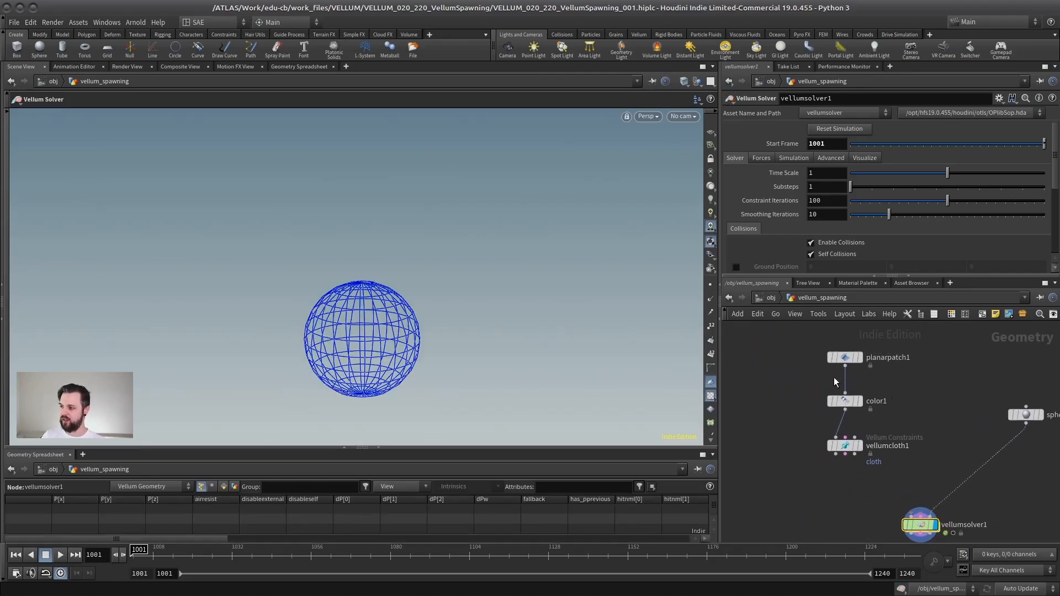
Step: Arrange planarpatch1, color1 and vellumcloth1 in a column away from the solver and display vellumcloth1
left_click_drag(836, 359, 800, 354)
left_click_drag(838, 402, 802, 395)
left_click_drag(835, 454, 814, 430)
left_click(825, 434)
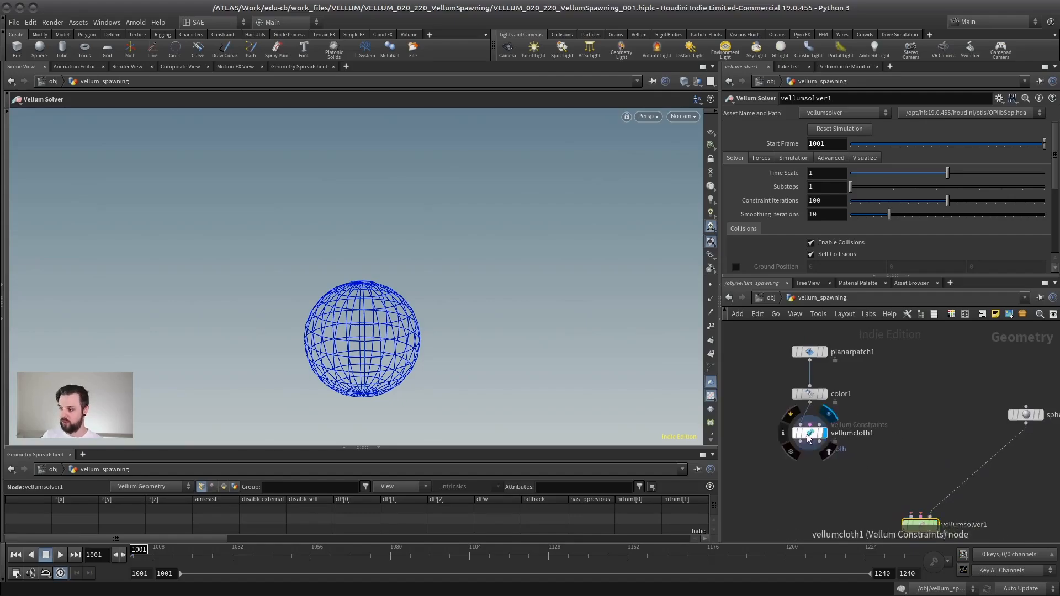
left_click(807, 434)
Step: Add a Null node below vellumcloth1 and connect it to the cloth's geometry output
left_click_drag(423, 277, 376, 260)
scroll(835, 478, "up", 1)
middle_click_drag(788, 453, 821, 436)
left_click(791, 462)
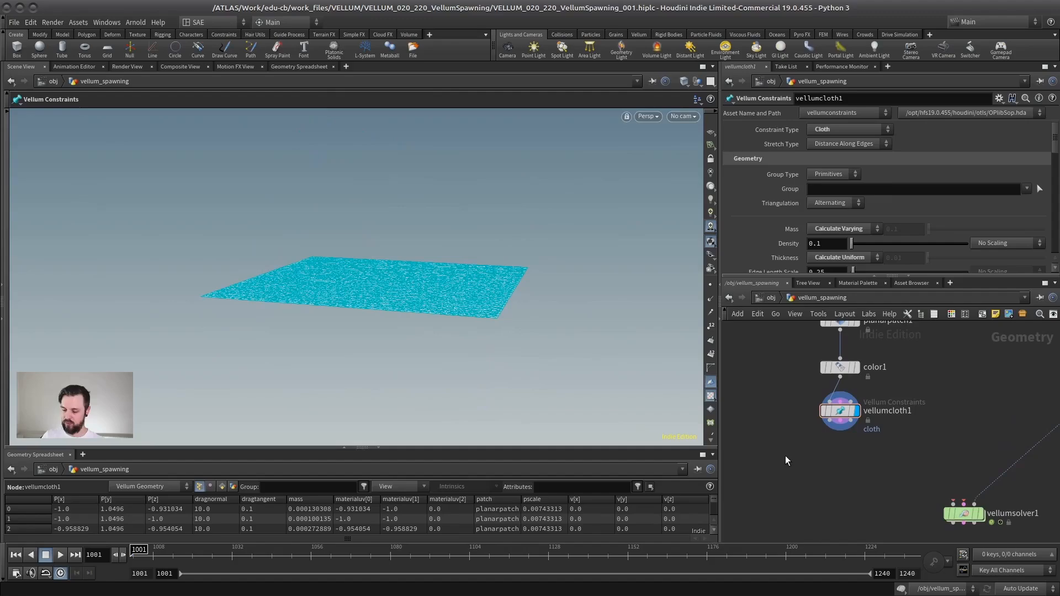
key("Tab")
type("null")
key("Return")
left_click(787, 470)
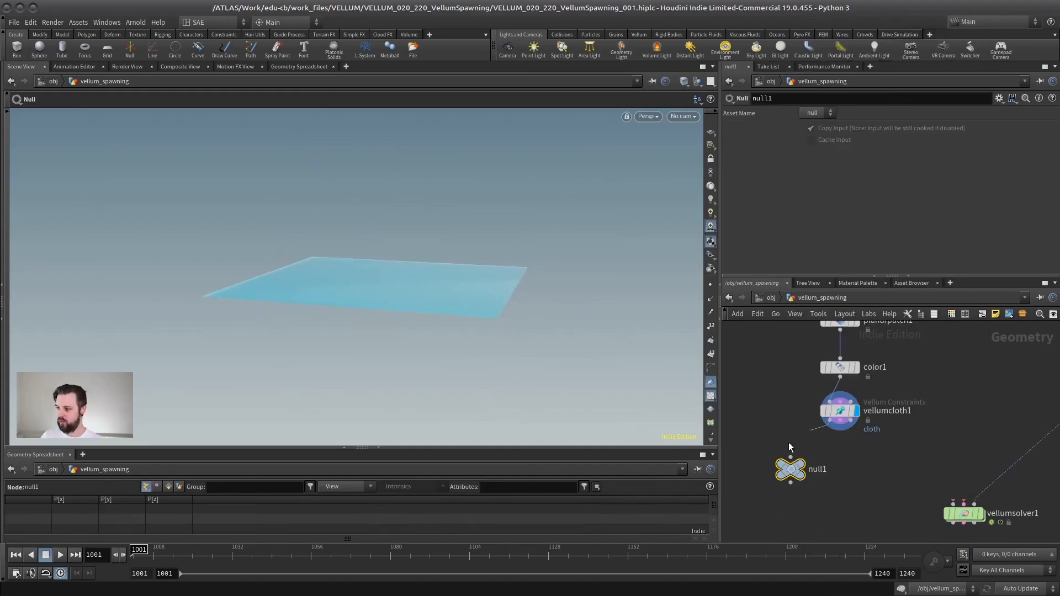
Step: Rename the new Null node OUT_VELLUM_GEO
double_click(821, 469)
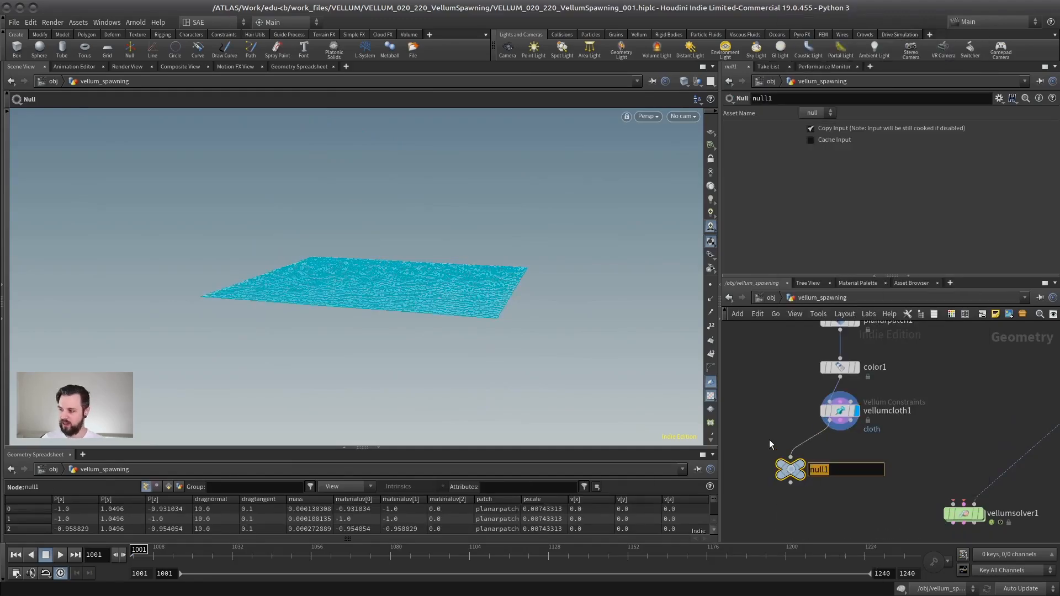
type("OT")
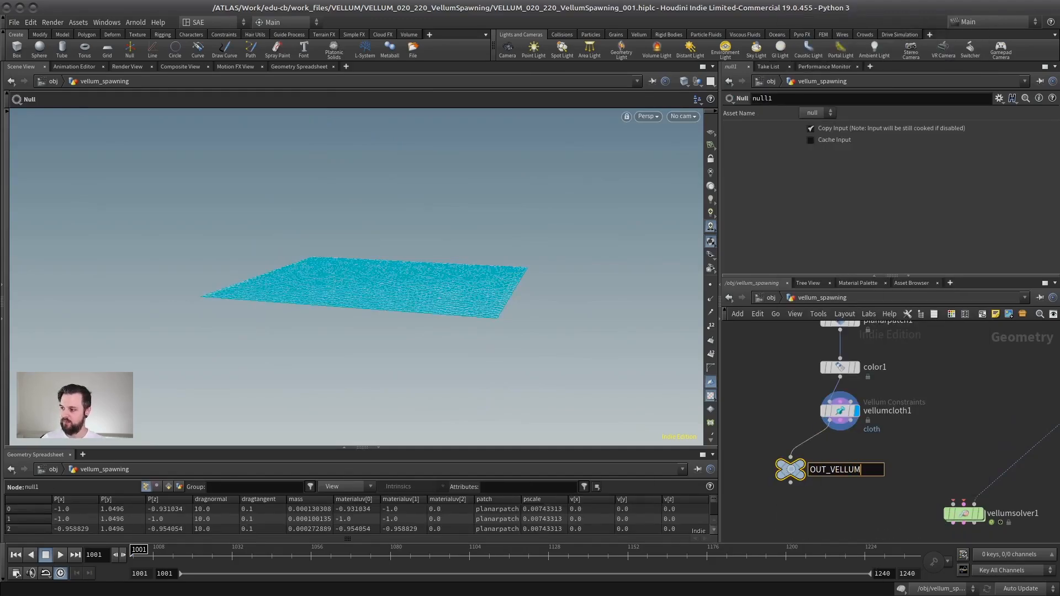
type("T_VELLUM_GEO")
key("Return")
Step: Duplicate OUT_VELLUM_GEO for the constraint output of vellumcloth1 and name the copy OUT_VELLUM_CONSTRAINT
left_click_drag(803, 464, 897, 464, "alt")
double_click(961, 470)
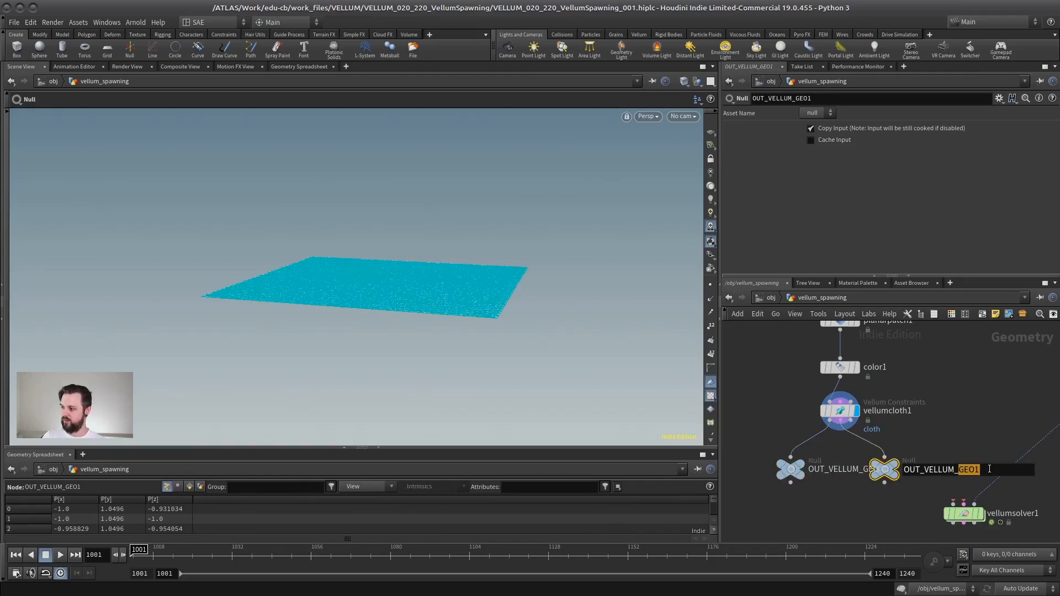
key("BackSpace")
key("BackSpace")
key("BackSpace")
key("BackSpace")
type("CONSTRAINT")
key("Return")
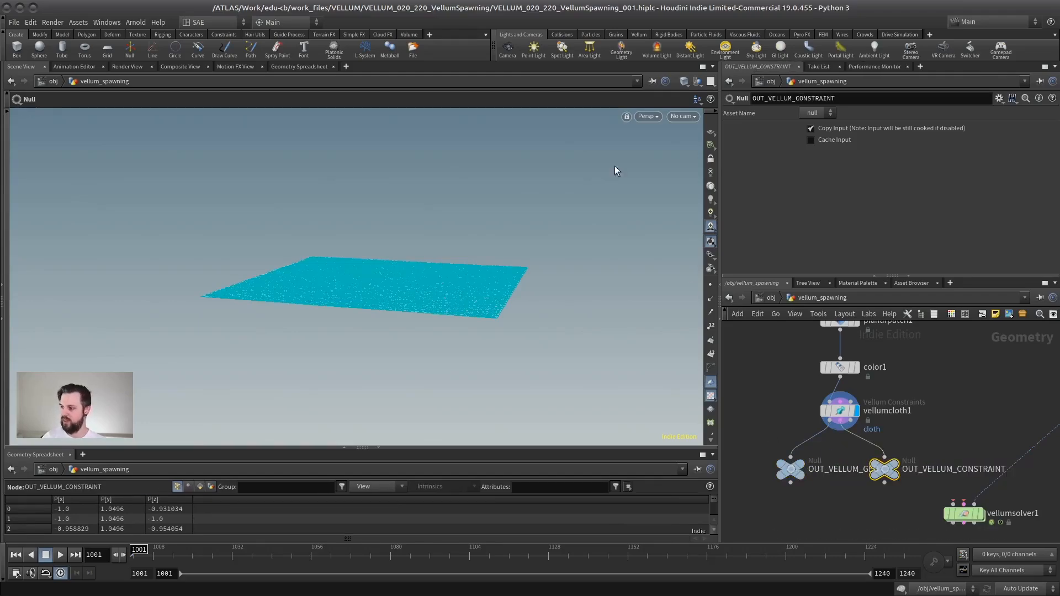
Step: Reposition the cloth chain, the two output nulls and vellumsolver1 together in the network
scroll(938, 400, "down", 3)
left_click_drag(960, 334, 844, 469)
left_click_drag(915, 442, 931, 399)
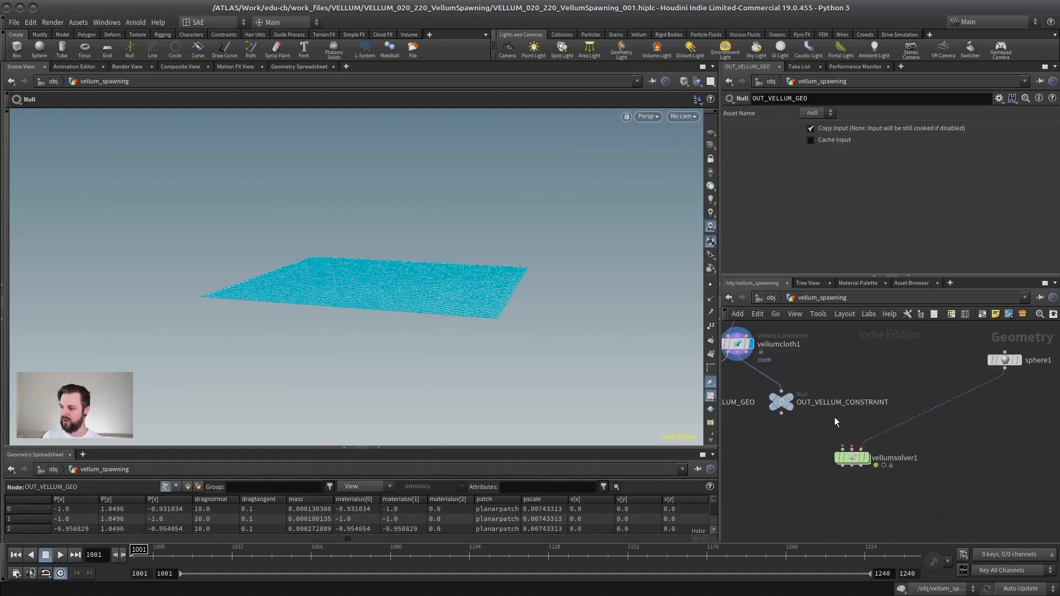
middle_click_drag(831, 365, 882, 380)
scroll(866, 407, "down", 2)
scroll(883, 380, "up", 2)
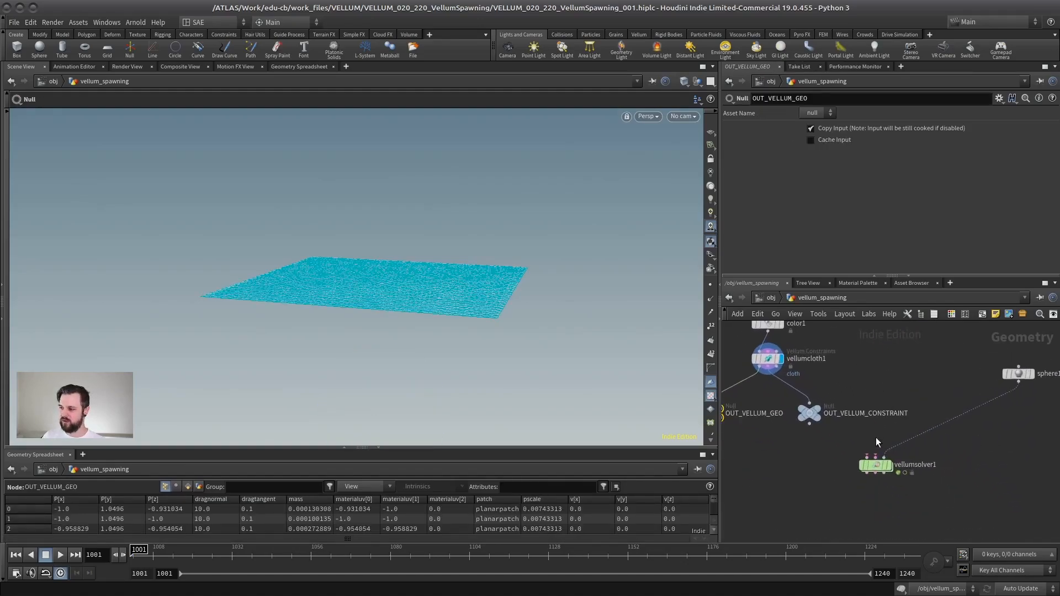
Step: Inside vellumsolver1, set the SOP Path of vellumsource1 to /obj/vellum_spawning/OUT_VELLUM_GEO
left_click(876, 466)
double_click(876, 467)
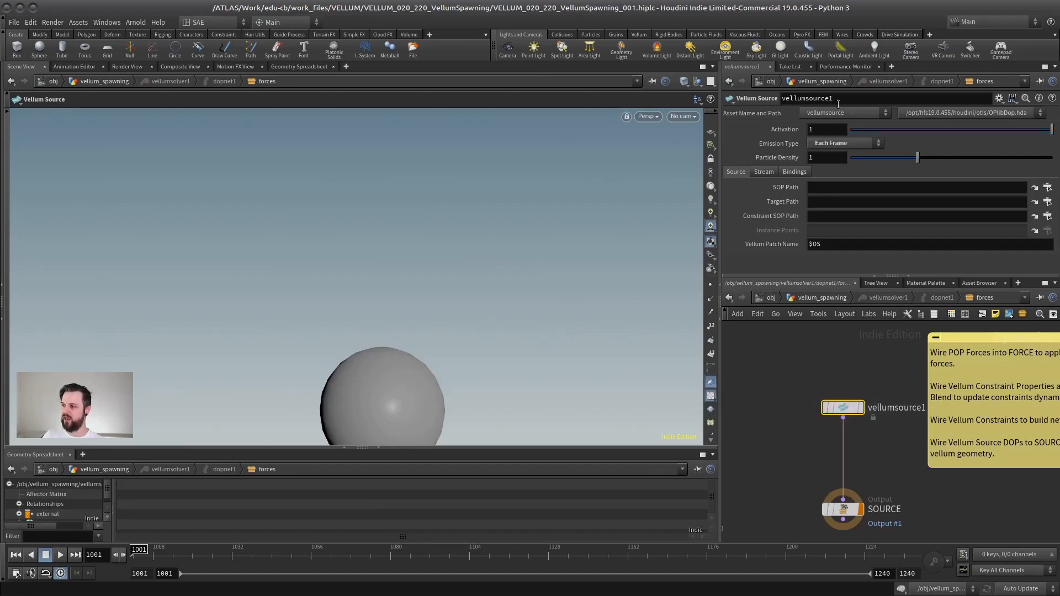
left_click(1048, 188)
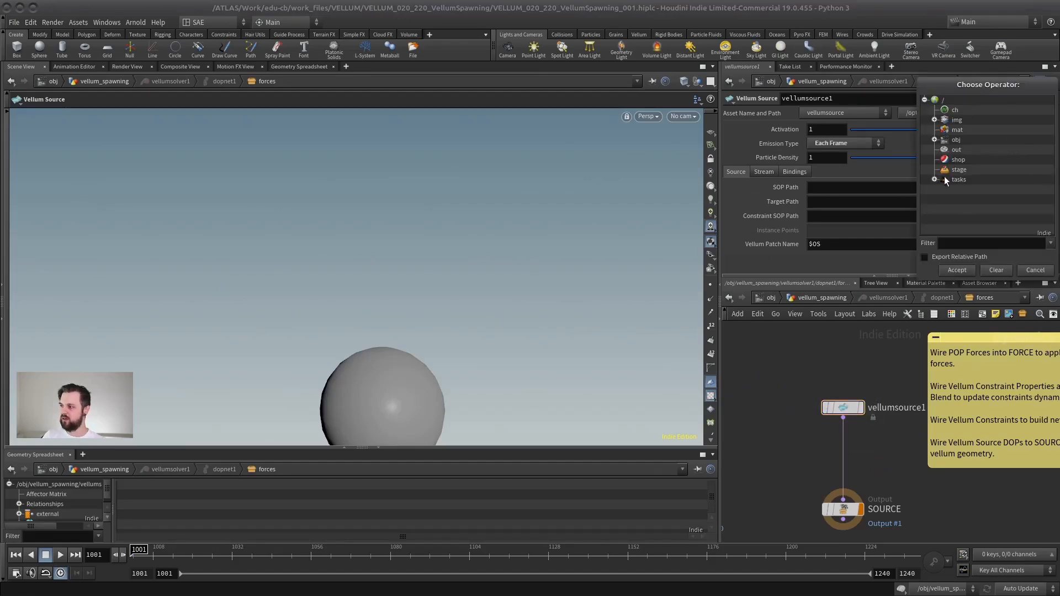
left_click(954, 242)
type("OUT")
key("Return")
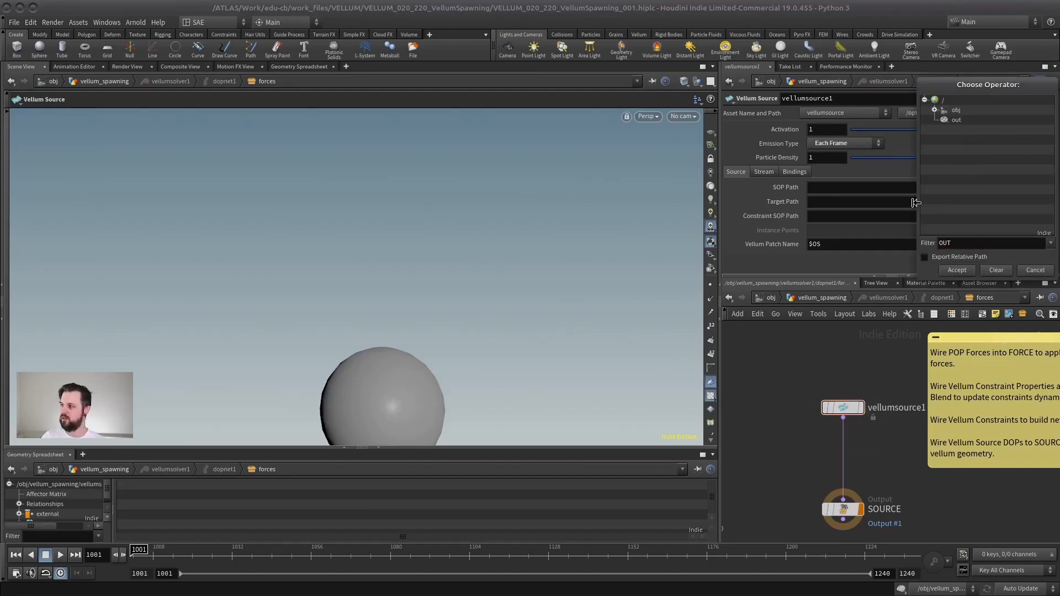
left_click(944, 120)
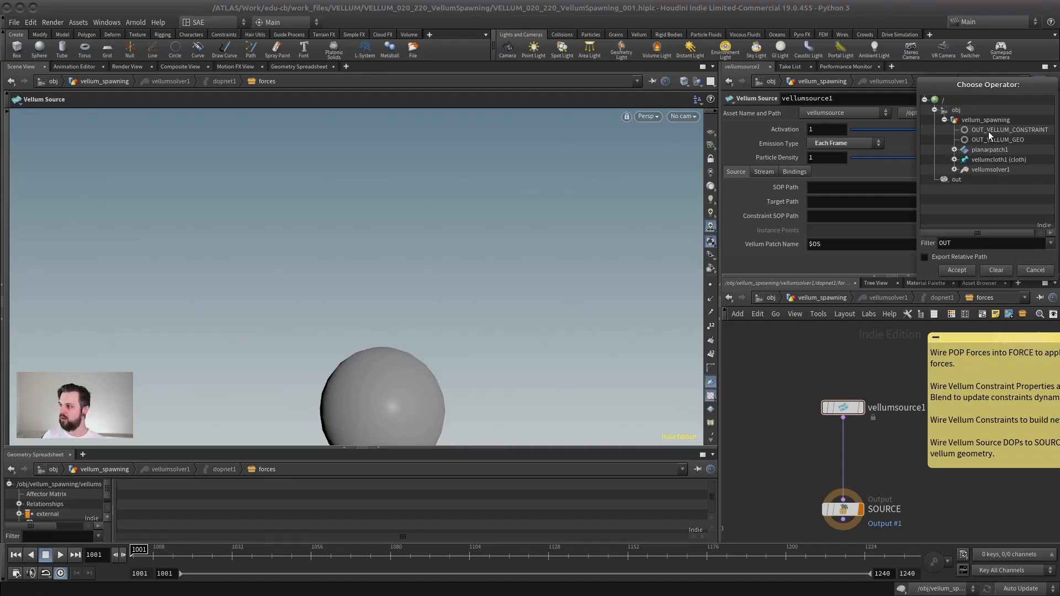
left_click(1020, 140)
left_click(970, 273)
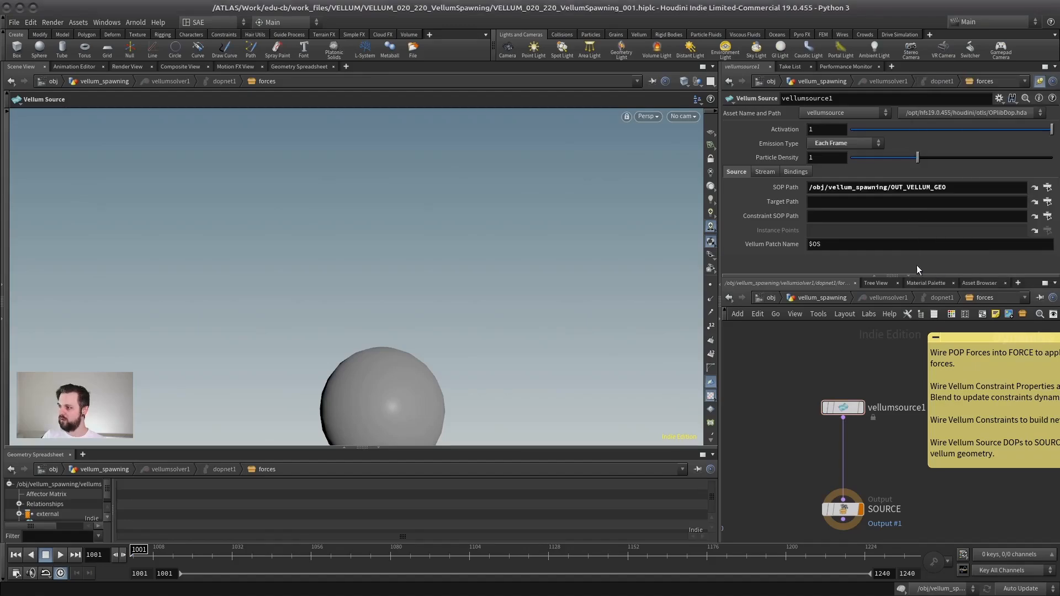
Step: Set the Constraint SOP Path of vellumsource1 to /obj/vellum_spawning/OUT_VELLUM_CONSTRAINT
left_click(813, 217)
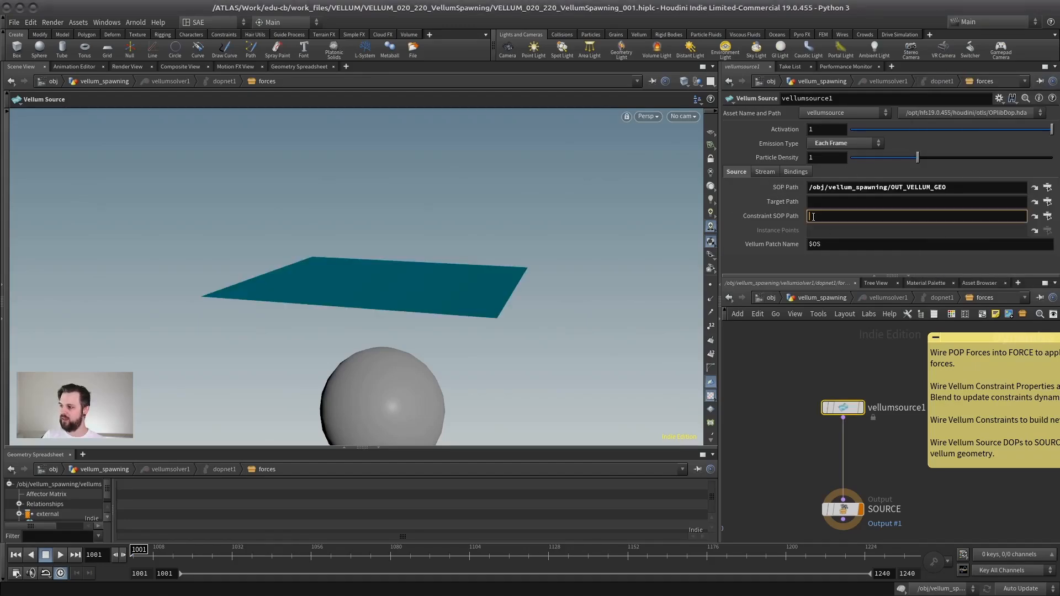
left_click(1048, 217)
left_click(984, 167)
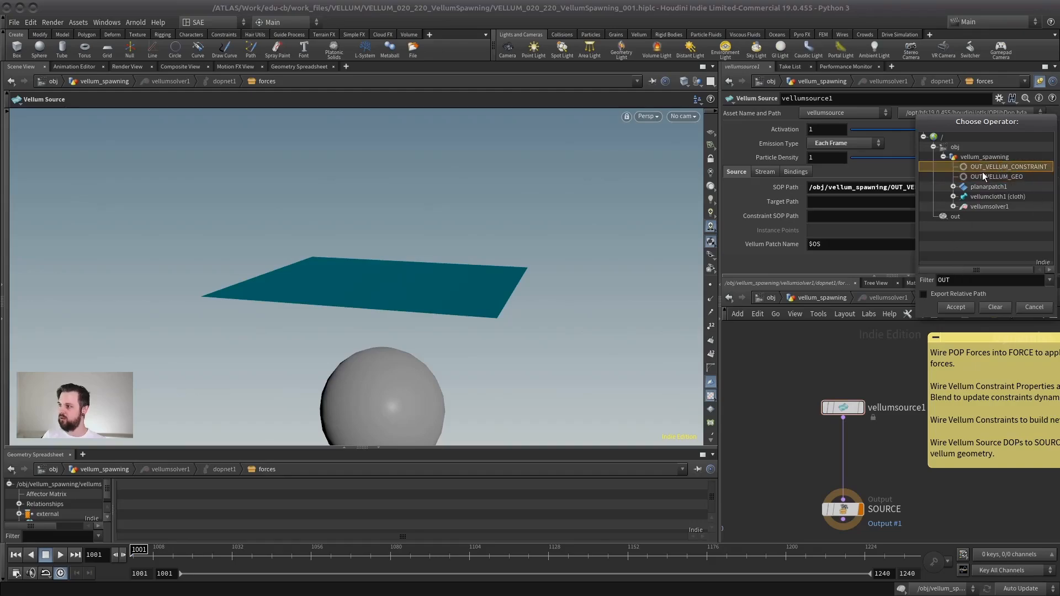
left_click(956, 307)
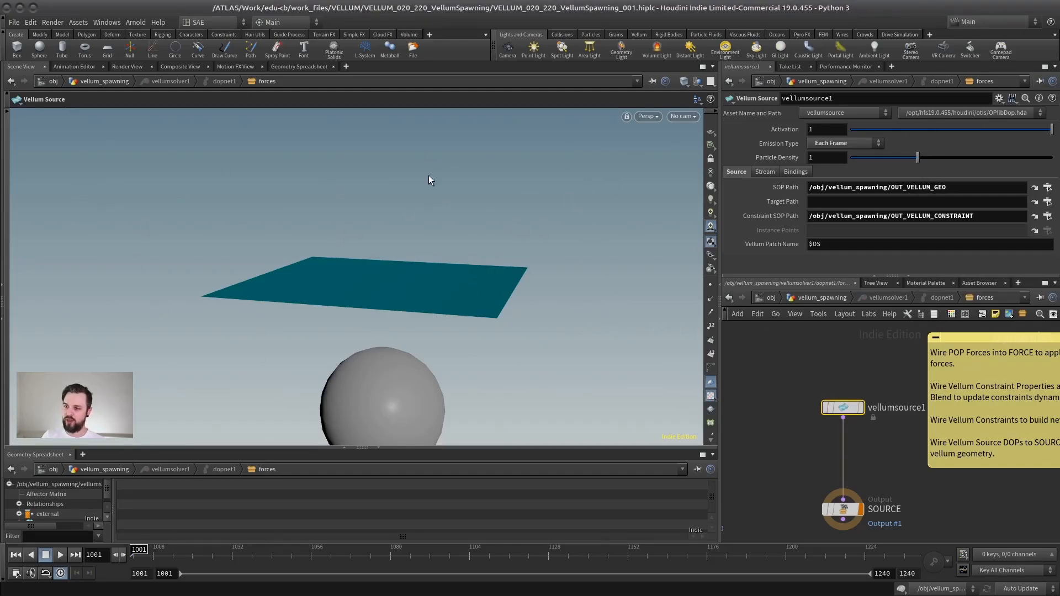
Step: Play the simulation to examine how vellumsource1 emits cloth patches over the sphere, stopping at frame 1020
left_click_drag(474, 292, 372, 318, "alt")
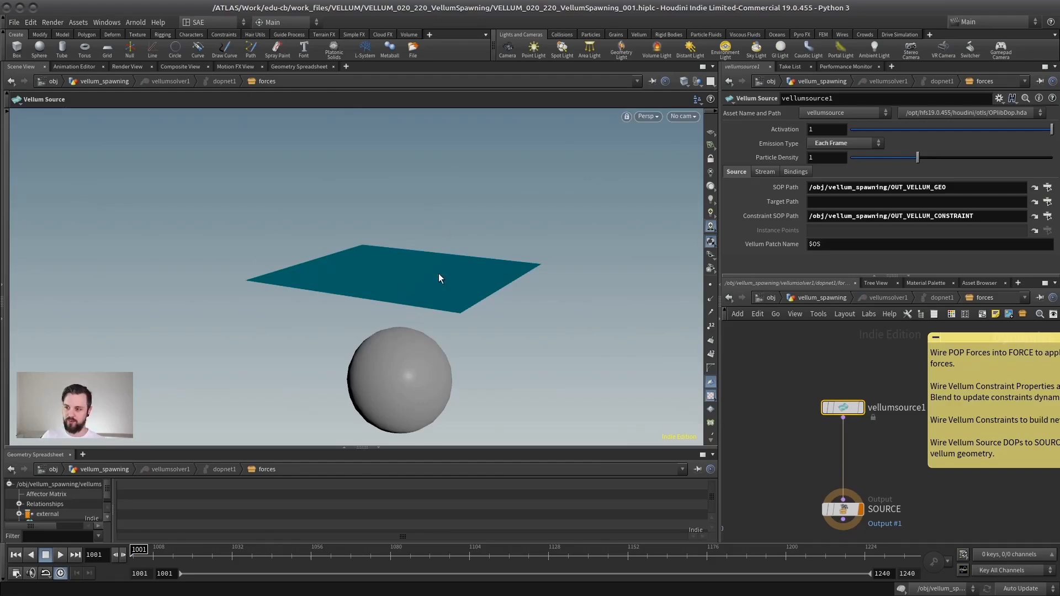
mouse_move(438, 273)
left_mouse_down()
mouse_move(438, 288)
mouse_move(428, 286)
left_mouse_up()
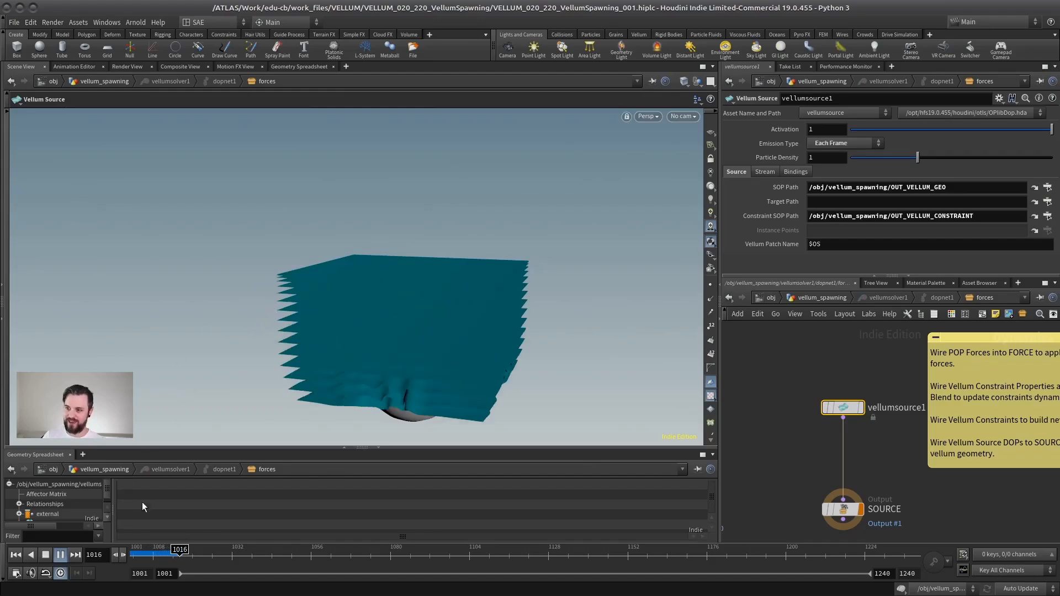
left_click(55, 555)
key("Escape")
left_click_drag(397, 338, 396, 293)
key("Return")
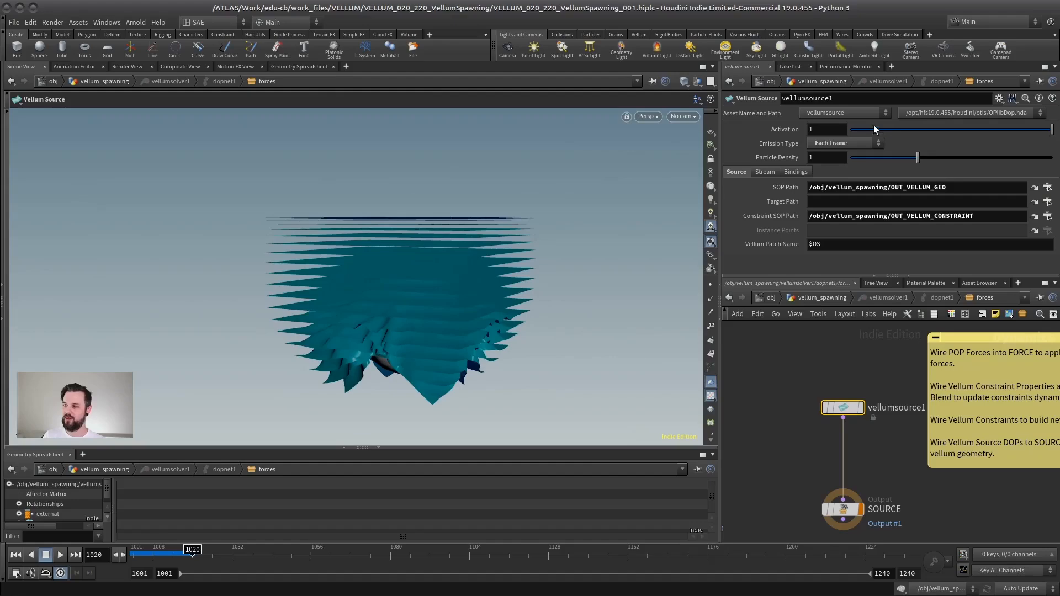
Step: Review the Emission Type options of vellumsource1, keeping Each Frame, and return the timeline to frame 1001
left_click(840, 144)
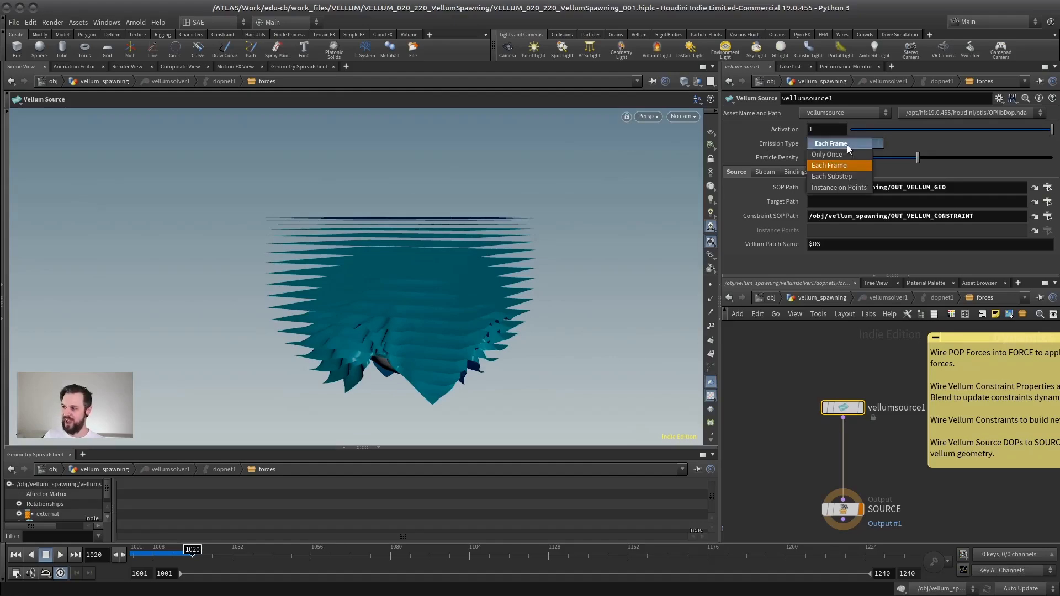
left_click(833, 165)
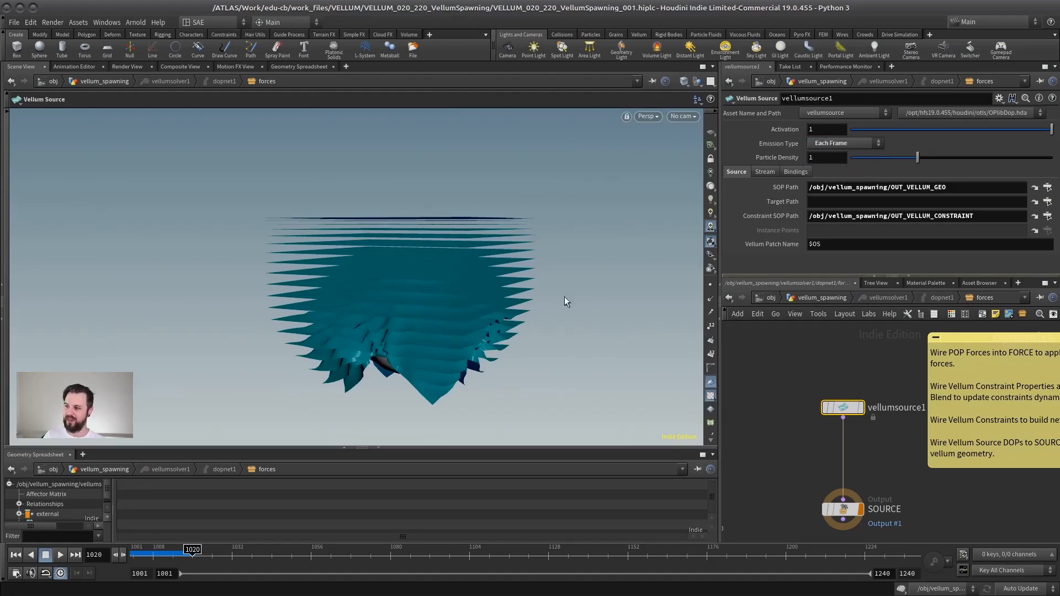
key("Escape")
left_click_drag(564, 296, 407, 248)
key("Escape")
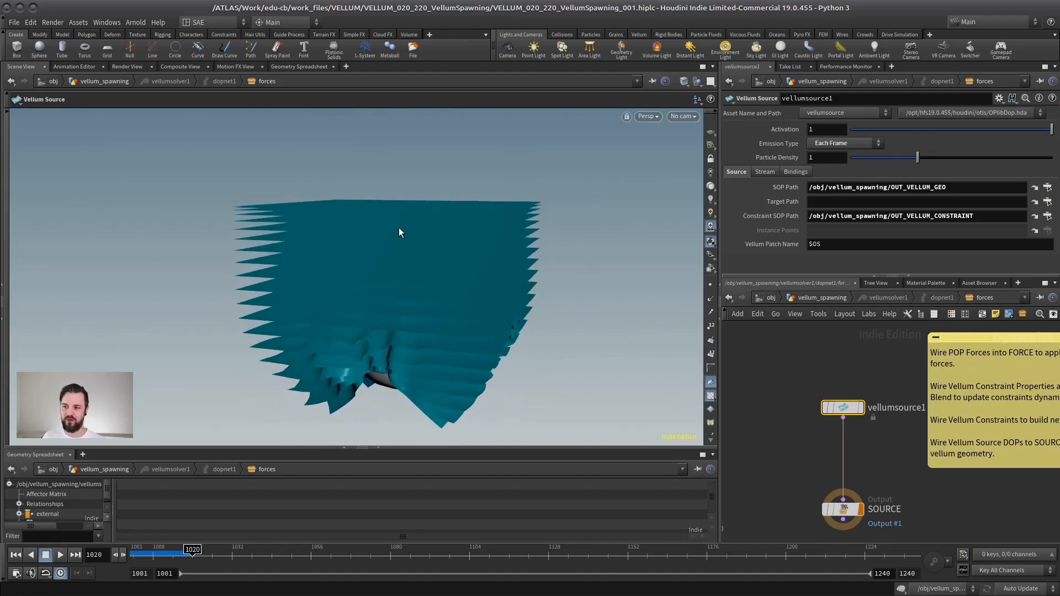
left_click(16, 555)
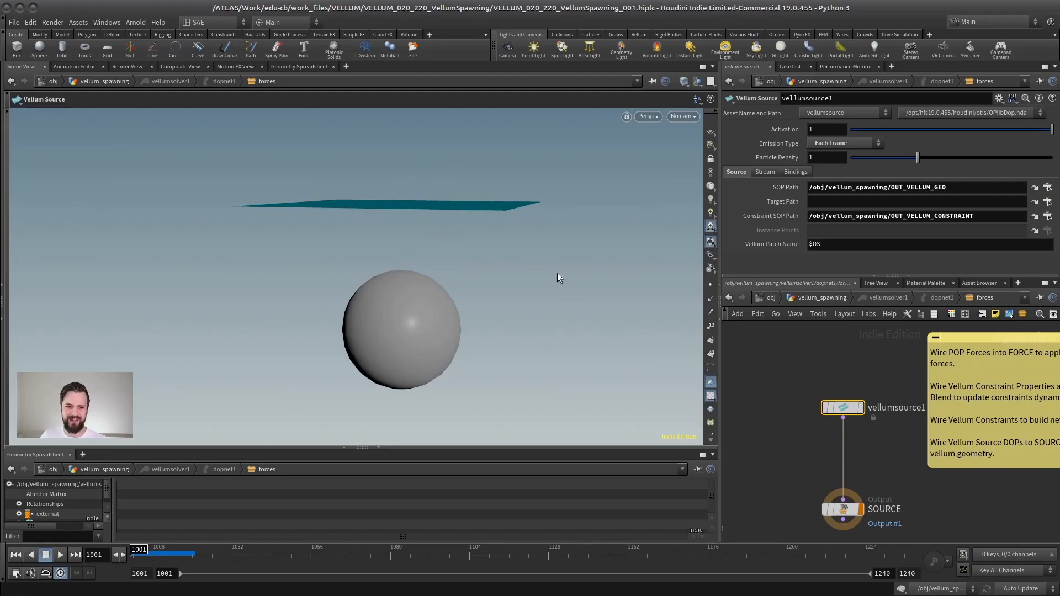
middle_click_drag(789, 355, 762, 362)
scroll(760, 362, "down", 1)
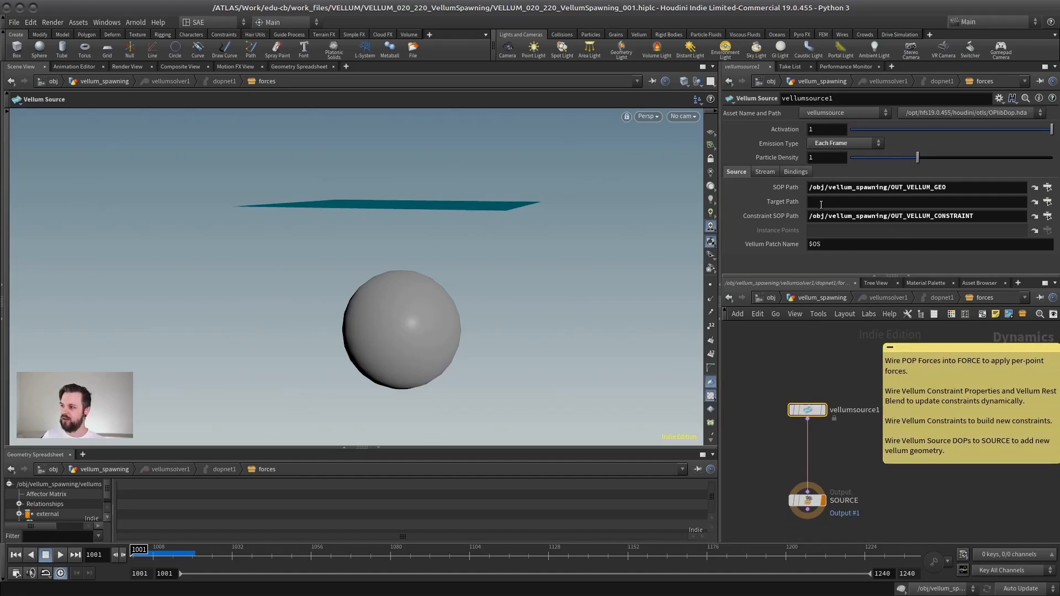
left_click(832, 145)
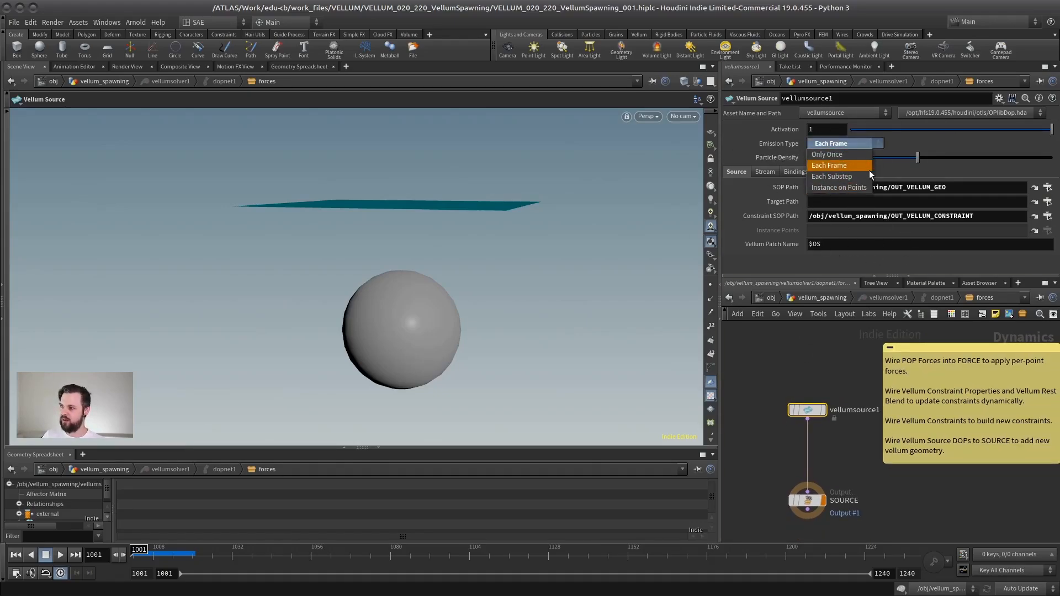
left_click(924, 142)
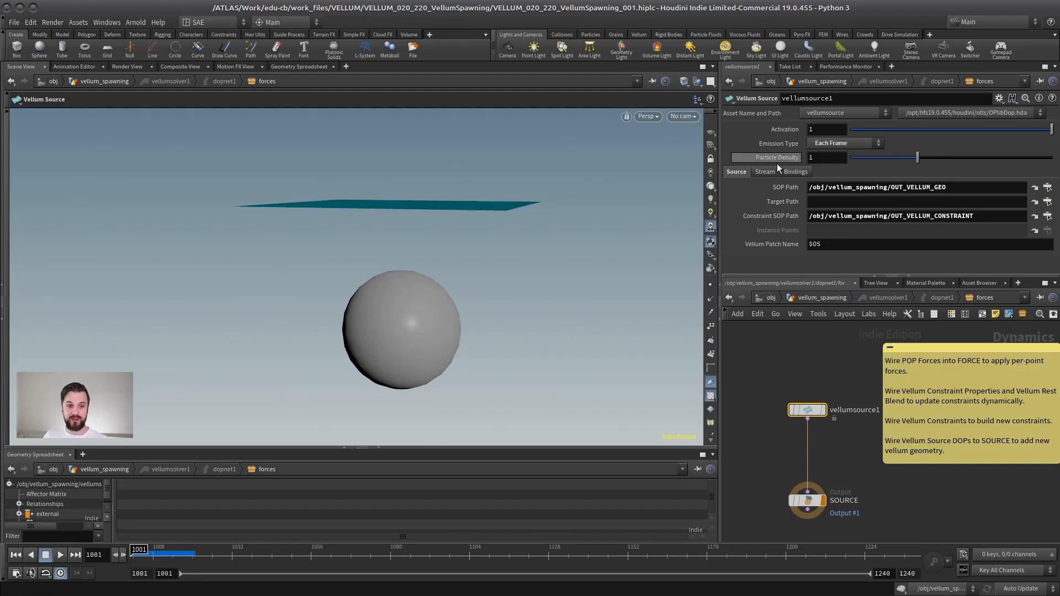
Step: Set the Activation of vellumsource1 to $F%10 and check it by scrubbing the first frames with simulation disabled
left_click(778, 132)
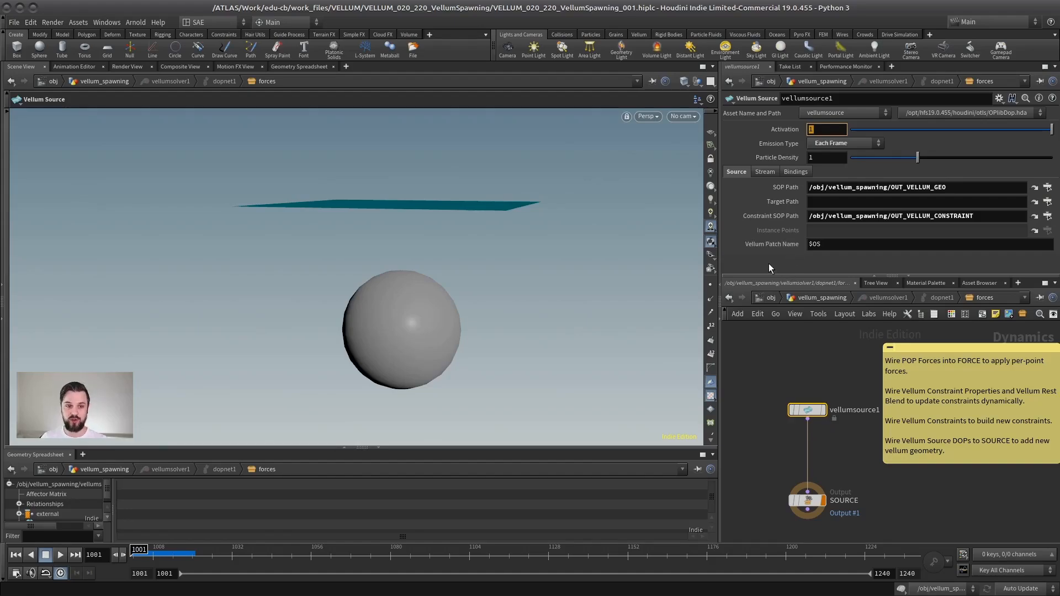
type("$F")
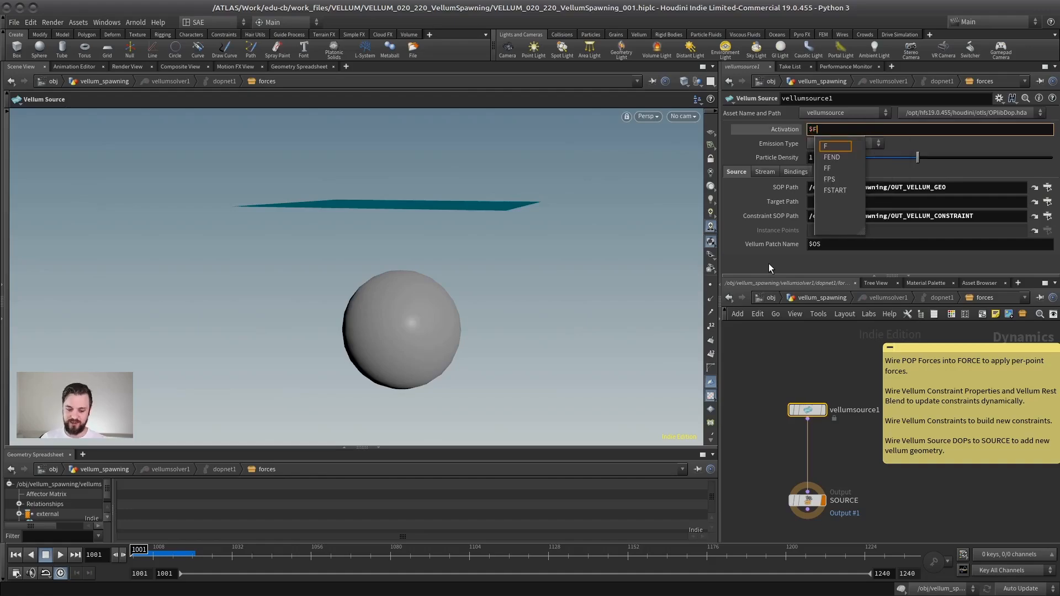
type("%")
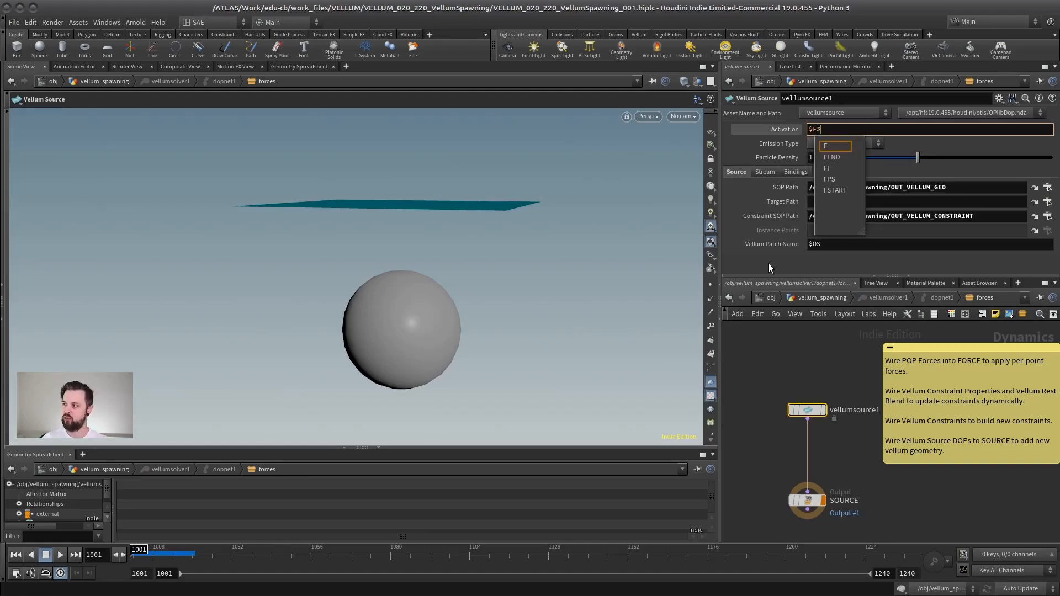
type("10")
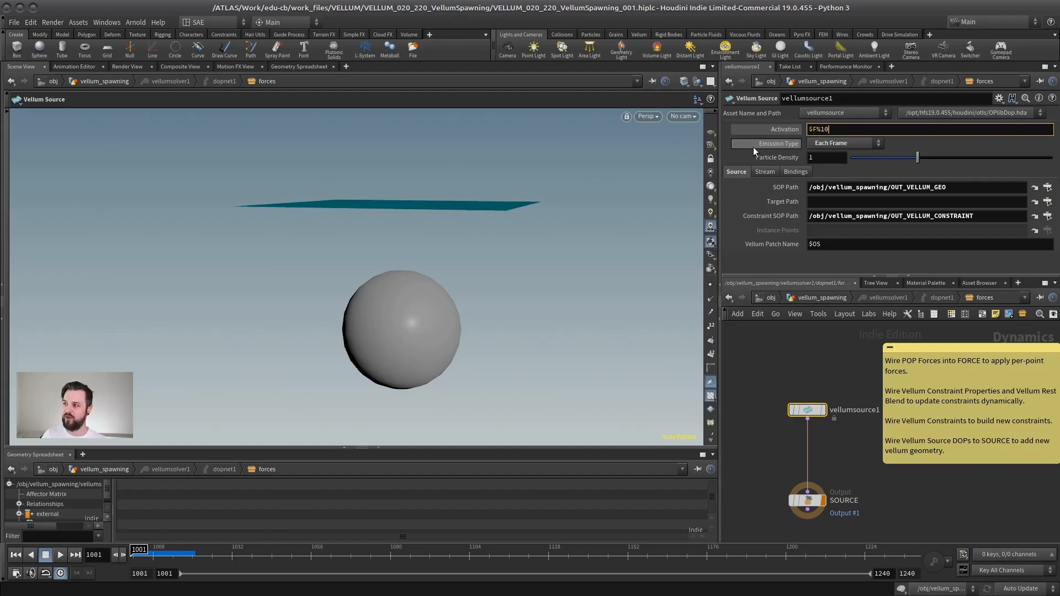
key("Return")
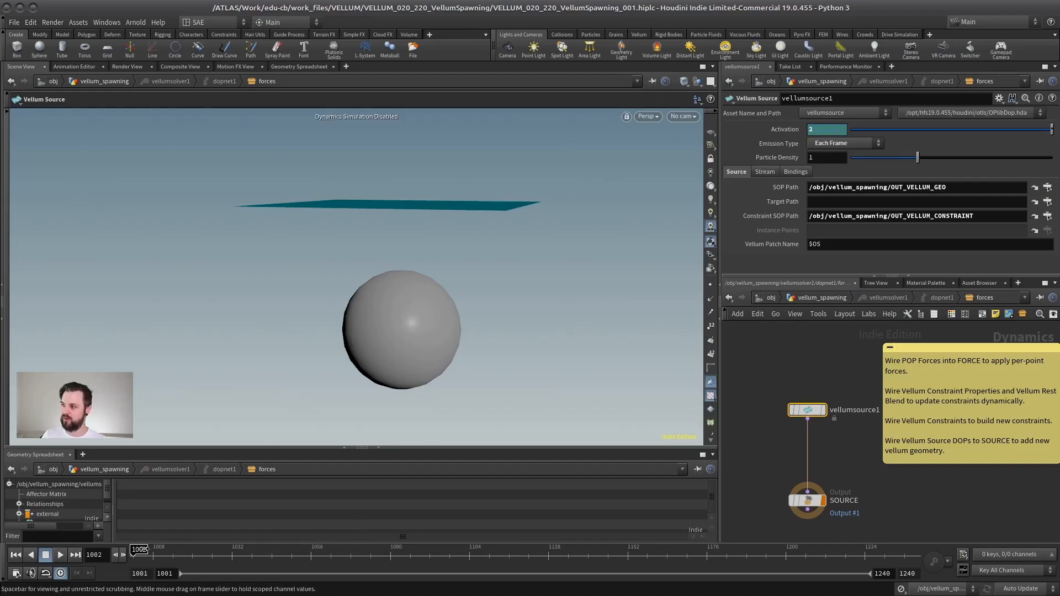
mouse_move(142, 549)
left_mouse_down()
mouse_move(117, 552)
mouse_move(269, 545)
mouse_move(136, 546)
left_mouse_up()
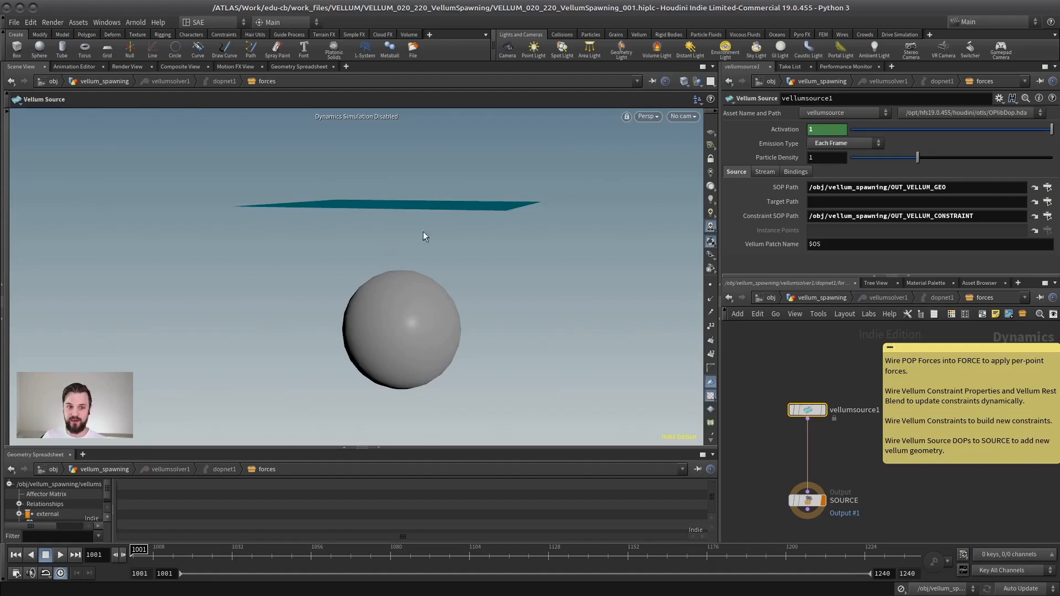
Step: Change the Activation expression of vellumsource1 to ($F%10)==0
left_click(777, 130)
type(")")
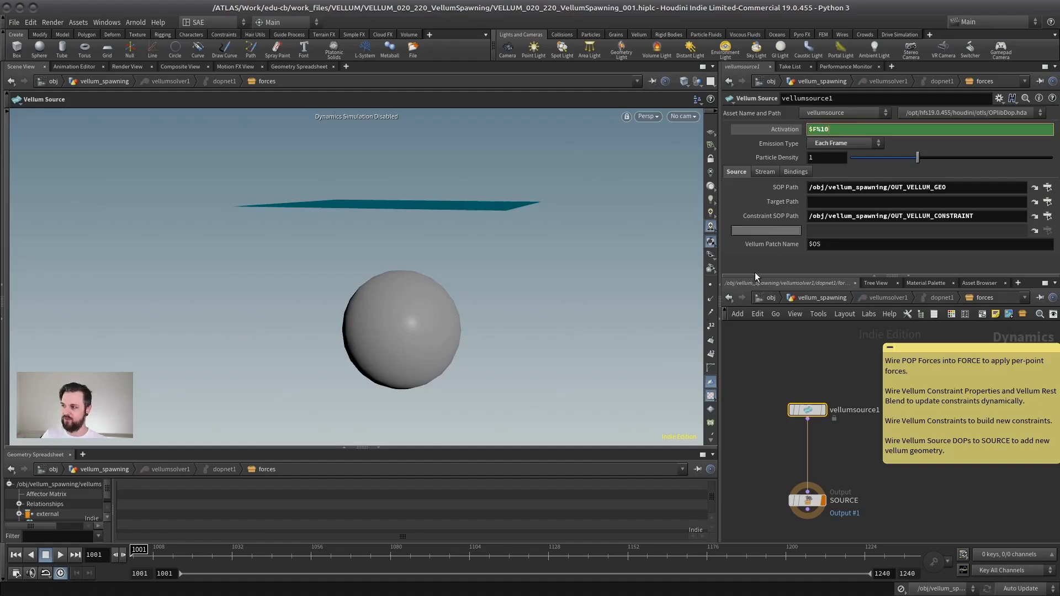
key("Home")
type("(")
key("End")
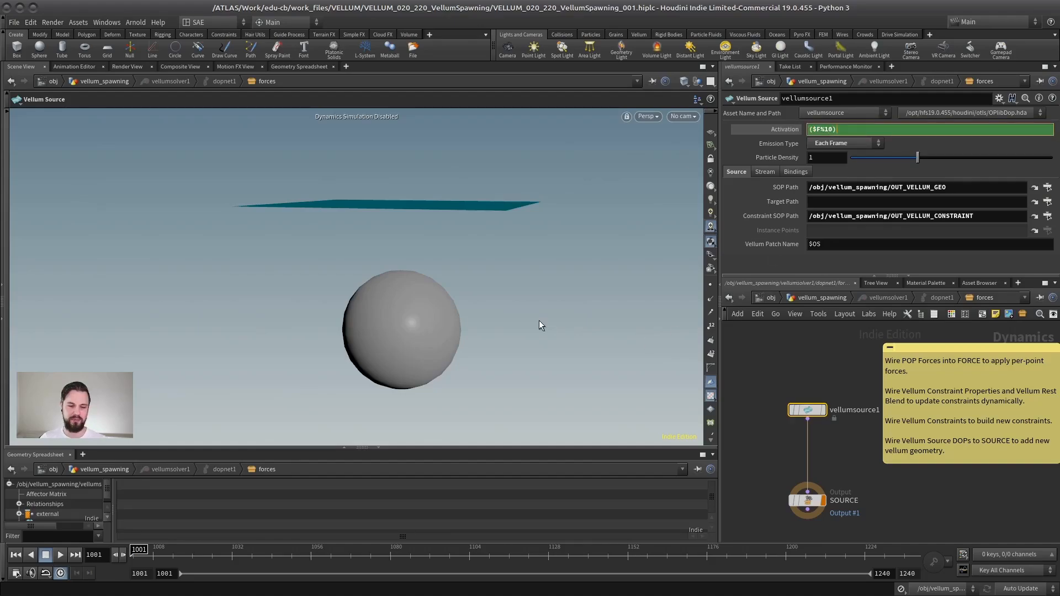
type("==0")
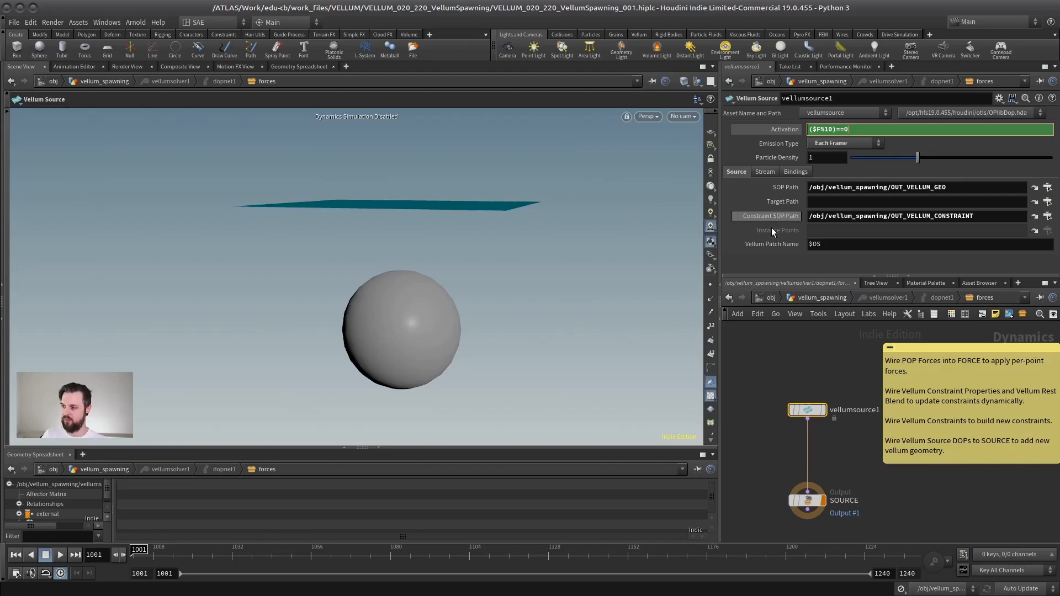
key("Return")
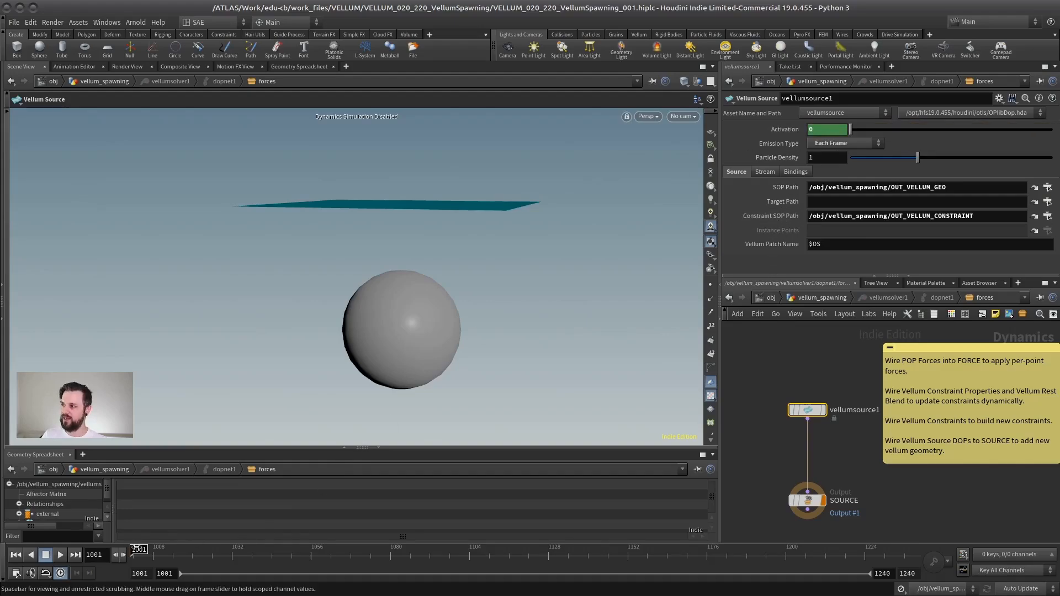
Step: Scrub to frame 1010 and check the value and expression of the Activation parameter there
left_click_drag(165, 547, 172, 547)
key("Left")
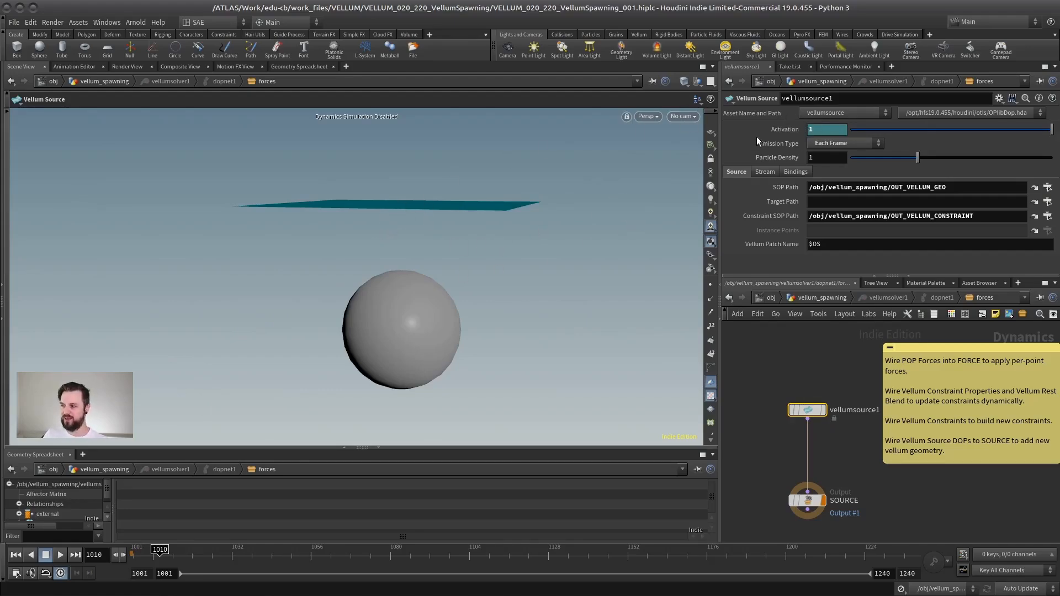
left_click(778, 129)
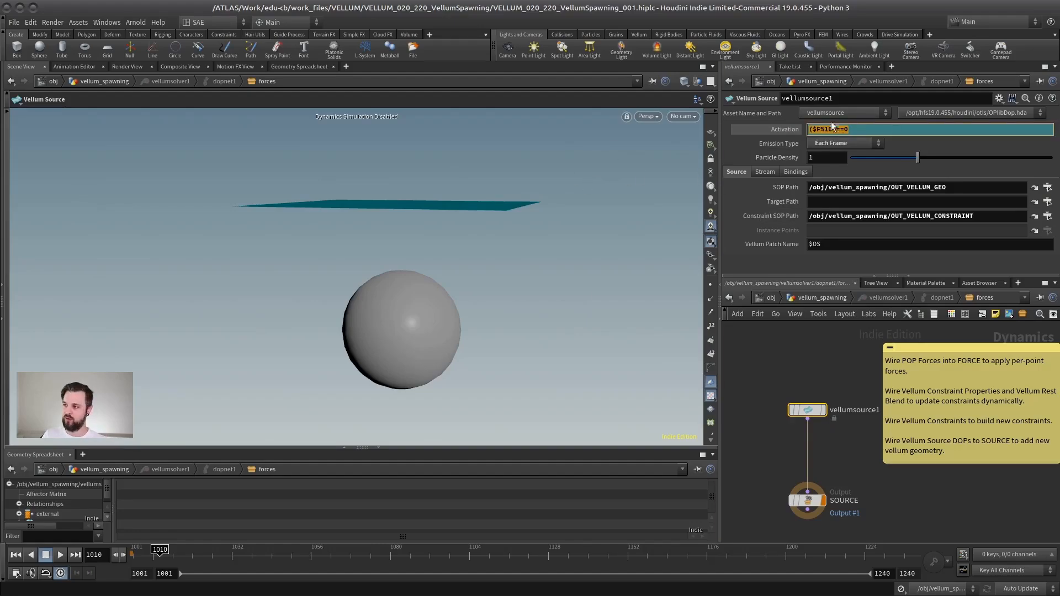
left_click(775, 346)
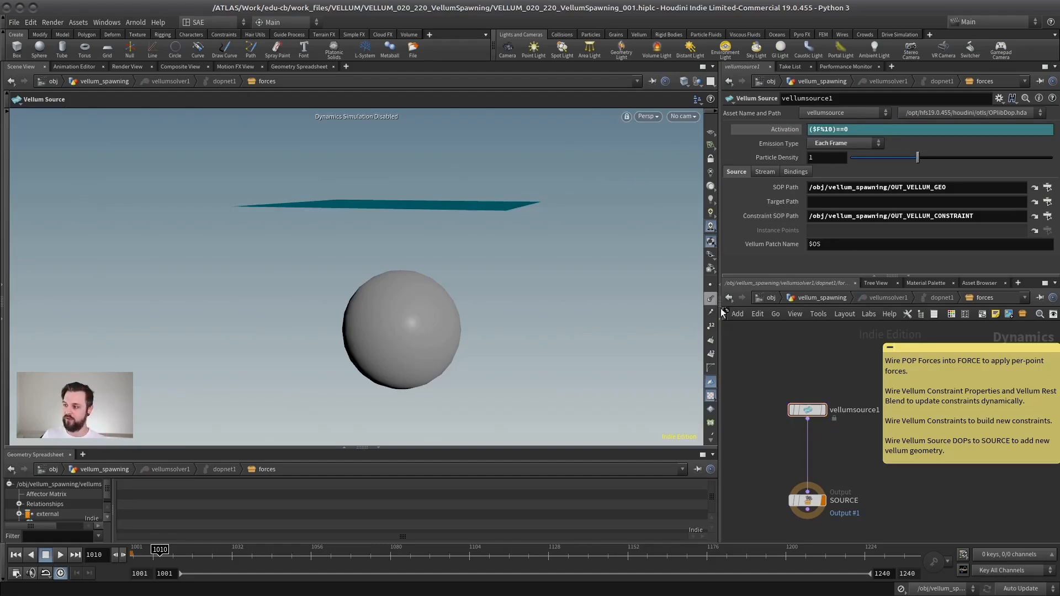
Step: Re-enable dynamics simulation at frame 1001, play the timed cloth emission to about frame 1071, and rewind
left_click(16, 555)
mouse_move(271, 338)
left_mouse_down("alt")
mouse_move(293, 350)
mouse_move(276, 352)
left_mouse_up("alt")
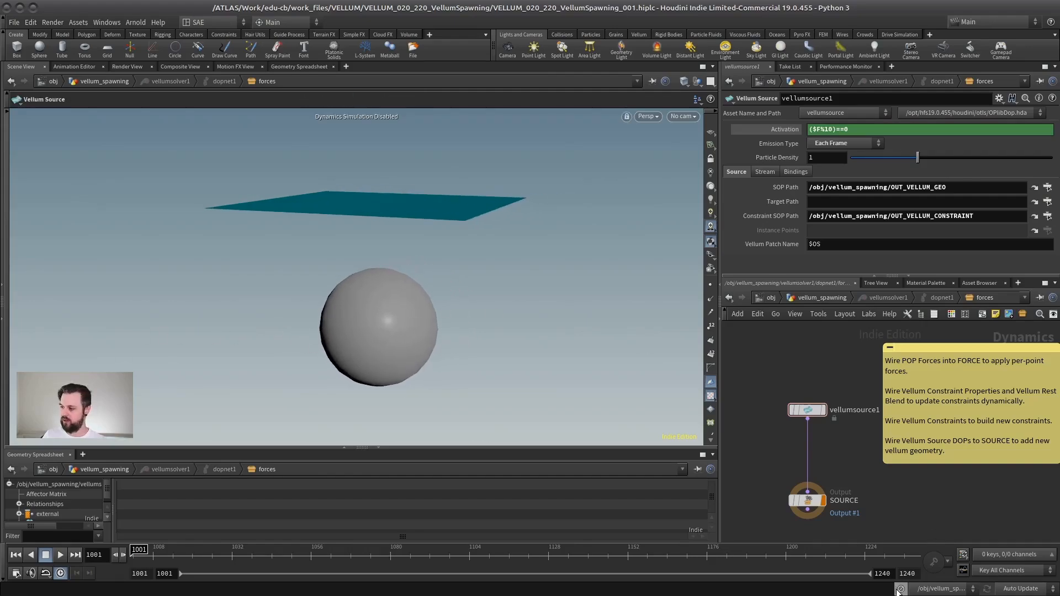
left_click(901, 589)
left_click_drag(493, 331, 381, 342, "alt")
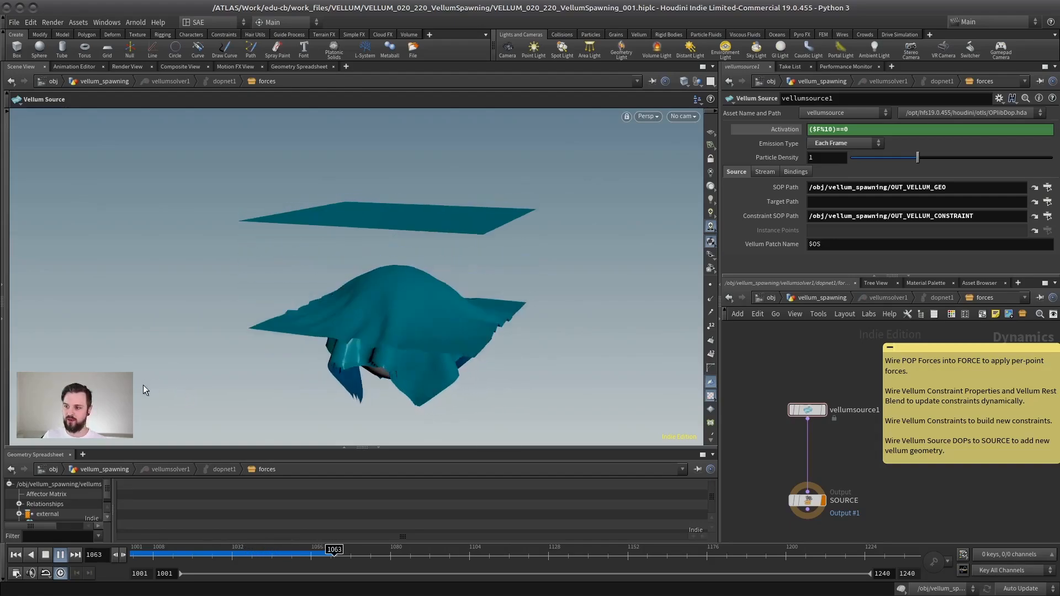
left_click(46, 554)
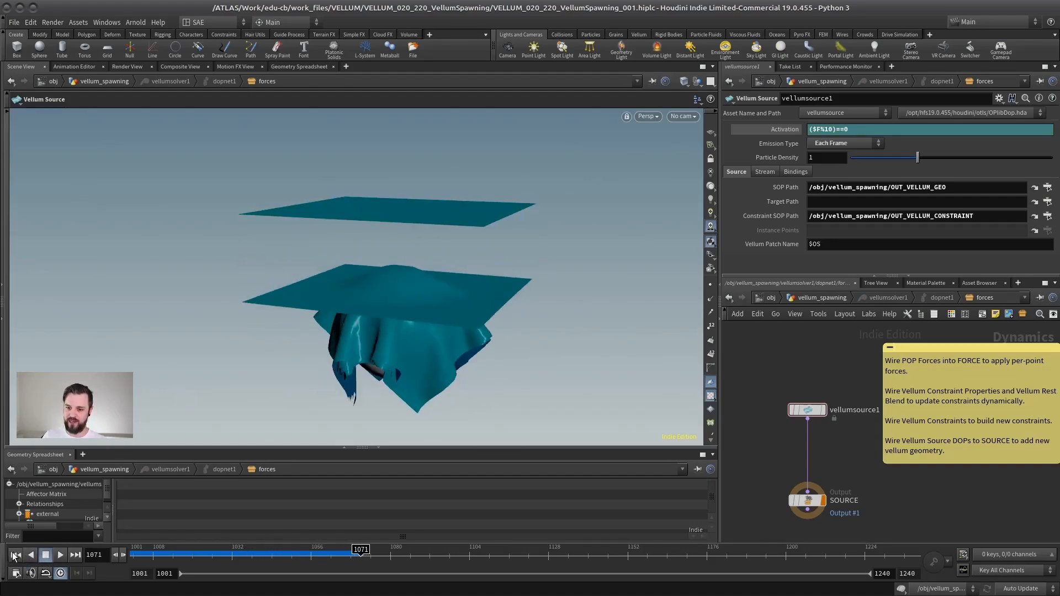
left_click(15, 554)
Step: Return to the vellum_spawning network, display vellumsolver1, and play its simulation before rewinding to frame 1001
left_click(821, 298)
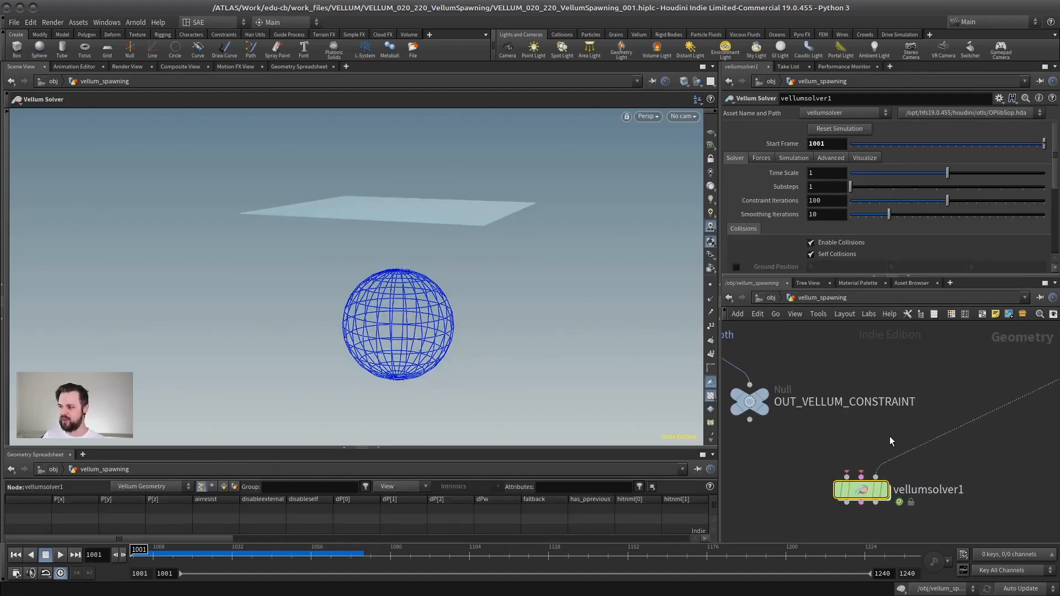
middle_click_drag(890, 441, 871, 400)
left_click(868, 449)
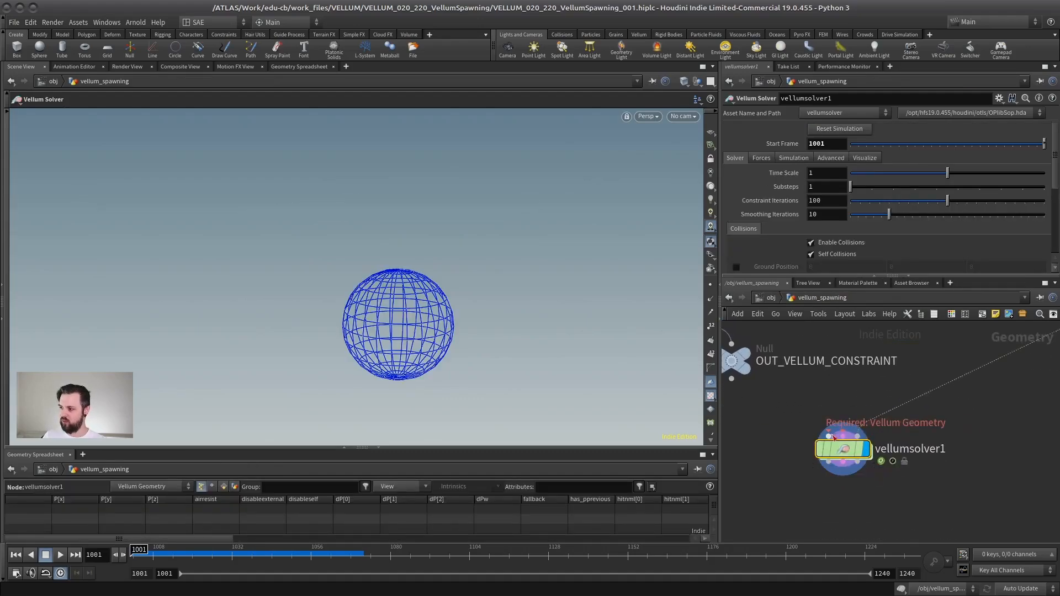
scroll(833, 437, "down", 3)
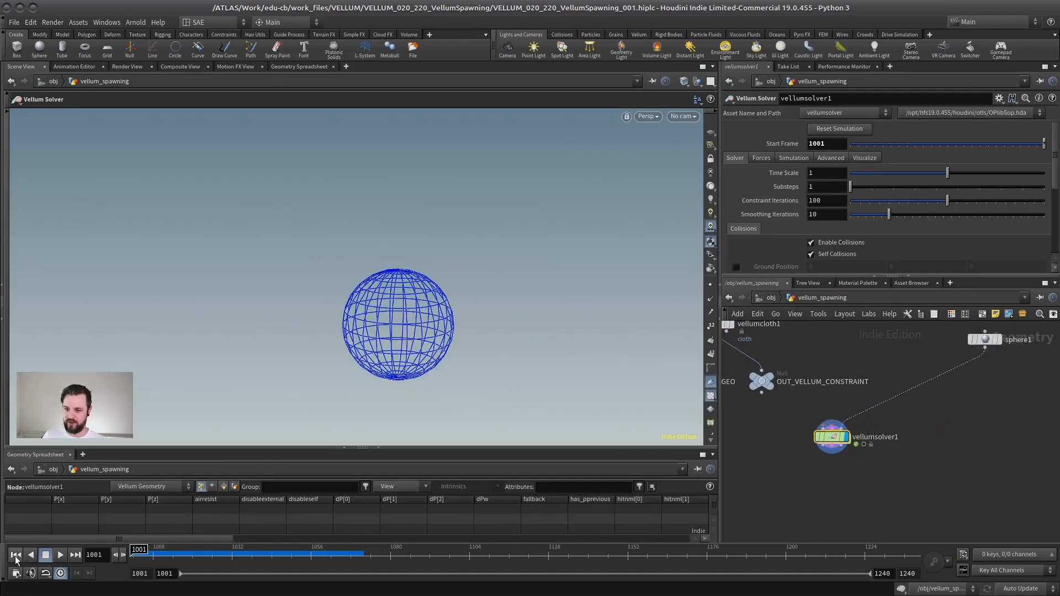
left_click(60, 554)
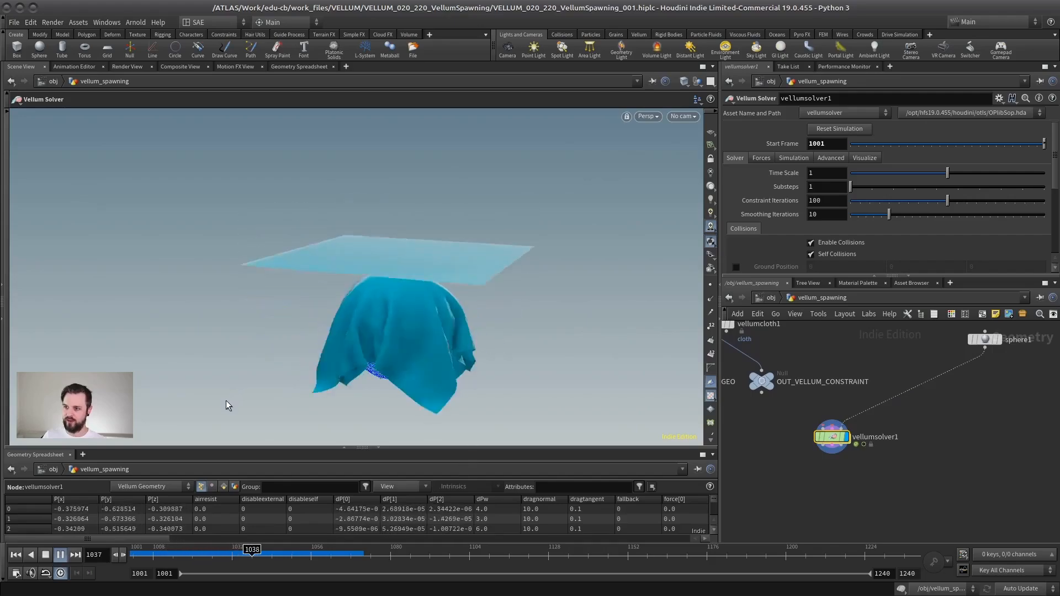
left_click(47, 555)
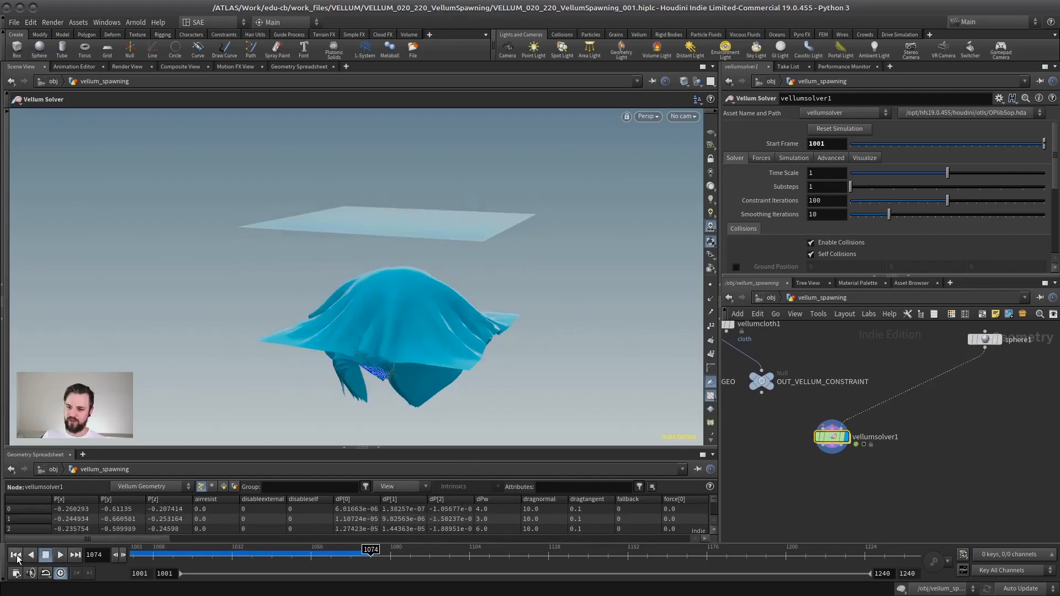
left_click(17, 557)
Step: Move planarpatch1 and color1 slightly up in the network, then display color1 and inspect its coloured patch
middle_click_drag(768, 333, 877, 409)
middle_click_drag(856, 342, 859, 390)
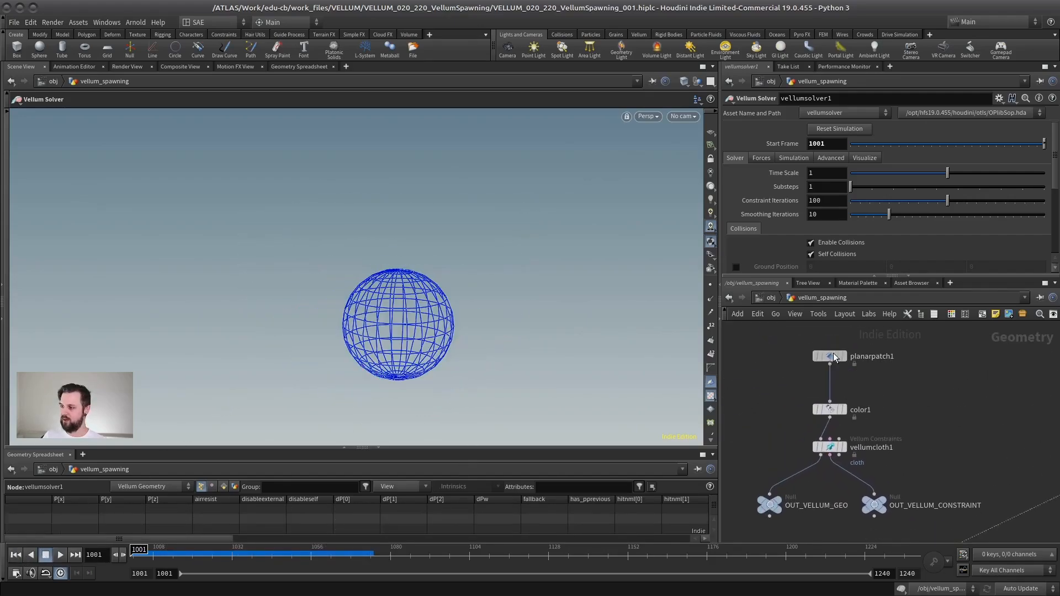
left_click_drag(832, 355, 833, 346)
left_click_drag(832, 410, 831, 393)
left_click(844, 393)
left_click(831, 393)
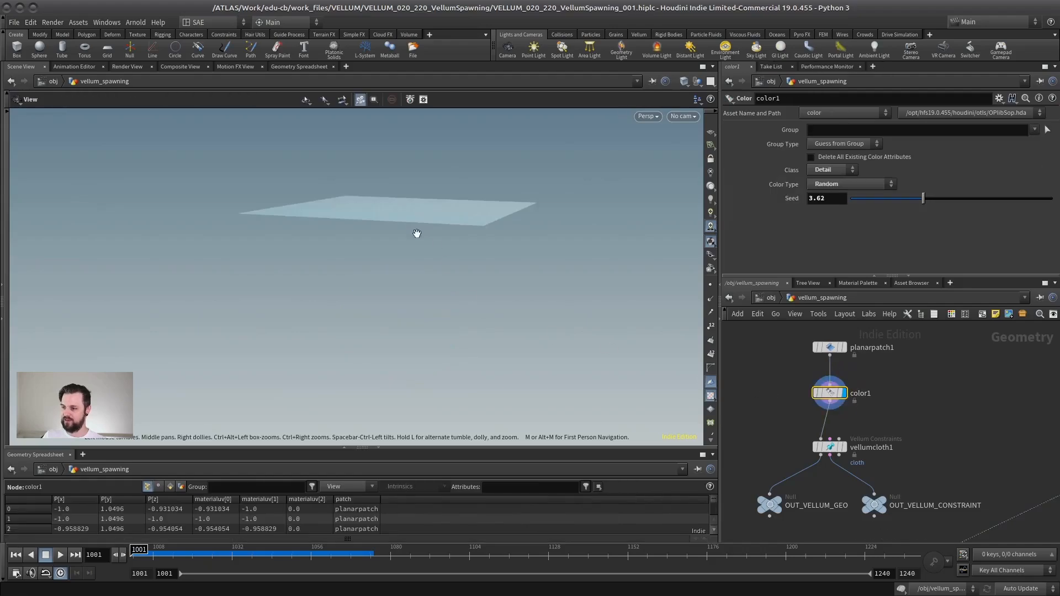
left_click_drag(417, 233, 455, 286)
key("Return")
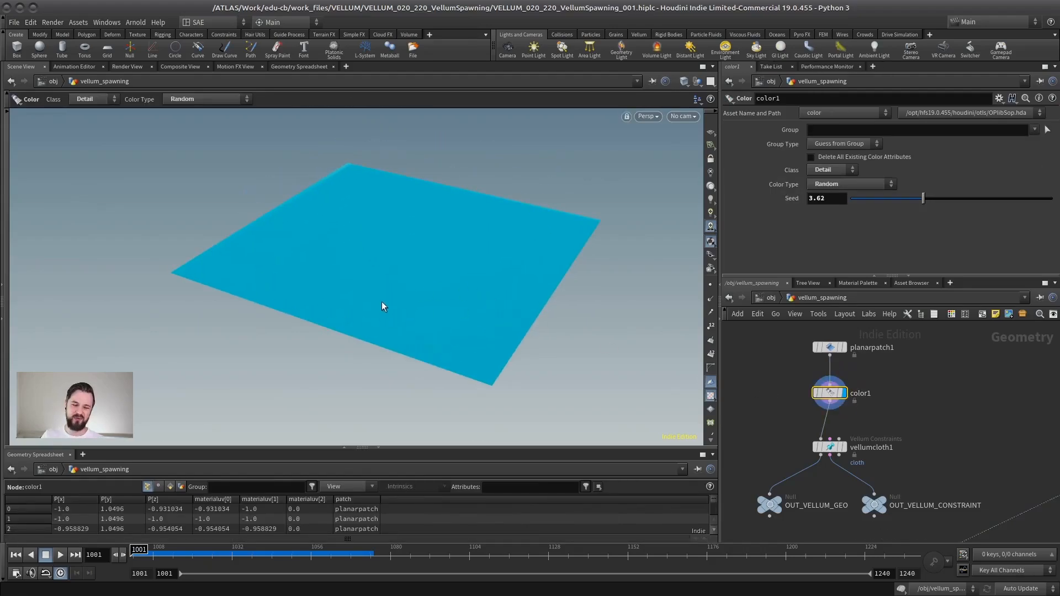
left_click_drag(379, 302, 411, 293)
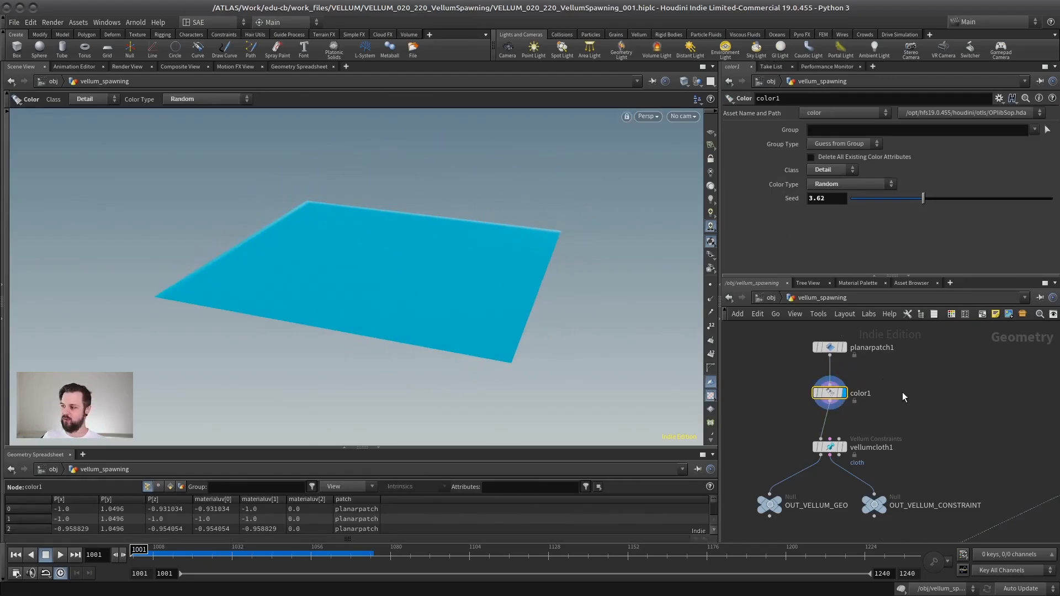
Step: Set color1's Seed to 3.56 and preview its Primitive and Point classes before returning Class to Detail
middle_click_drag(883, 366, 868, 403)
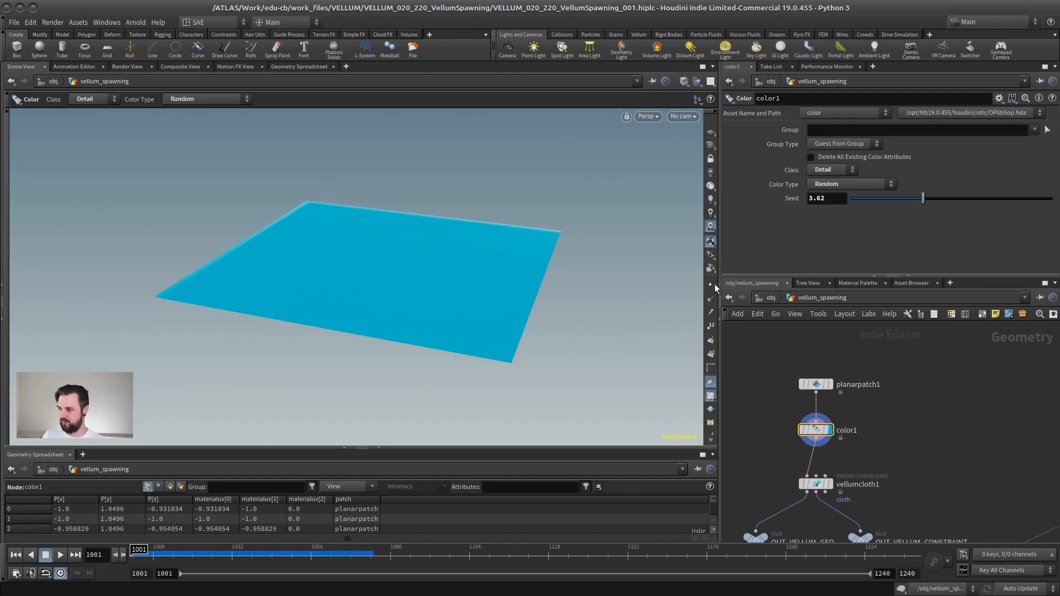
mouse_move(818, 433)
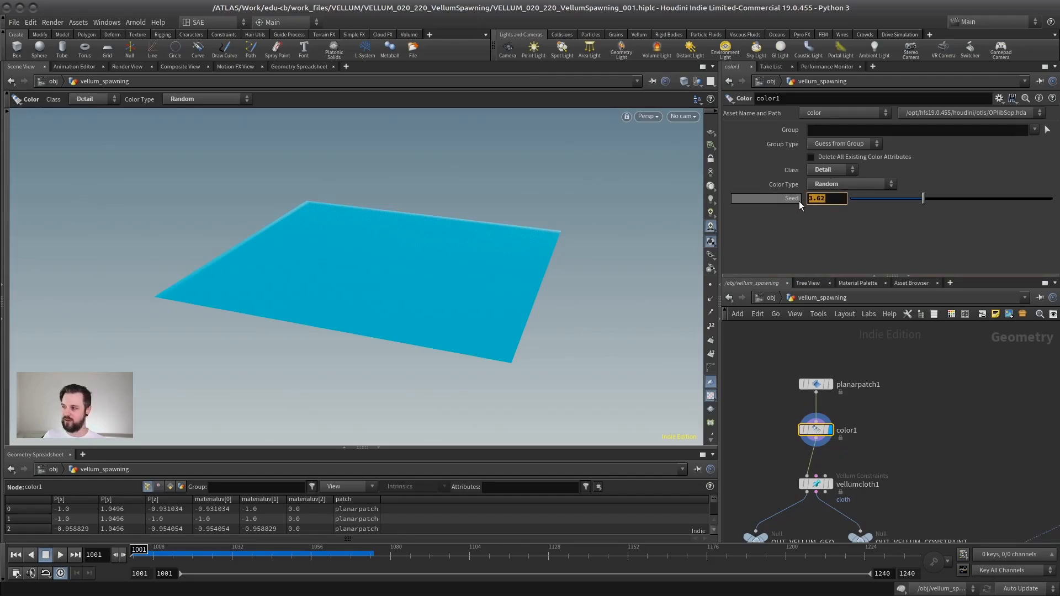
mouse_move(923, 198)
left_mouse_down()
mouse_move(894, 200)
mouse_move(936, 201)
mouse_move(903, 200)
mouse_move(922, 198)
left_mouse_up()
left_click(840, 170)
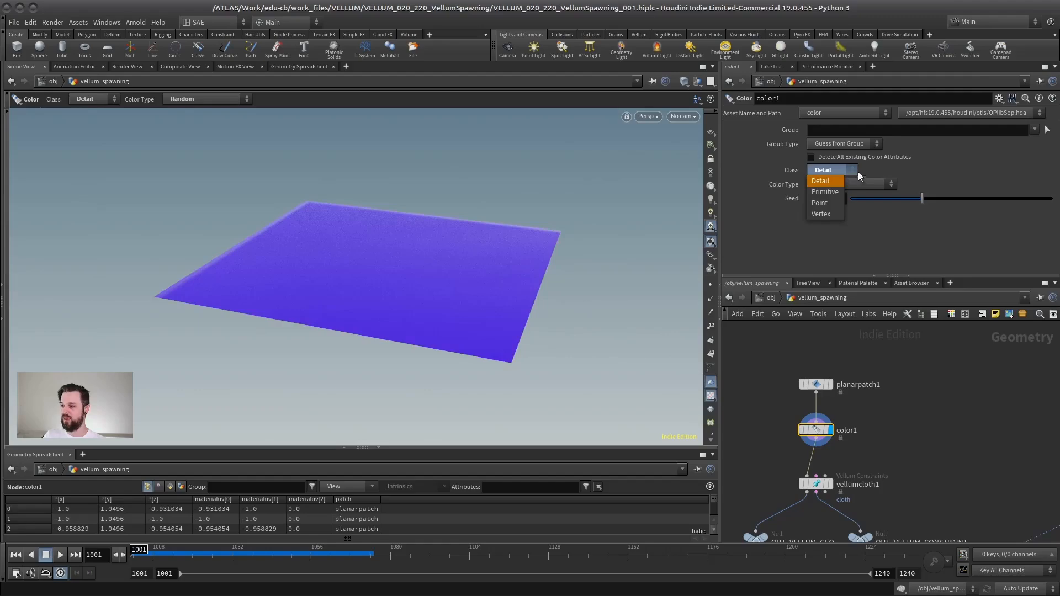
left_click(827, 191)
left_click(830, 171)
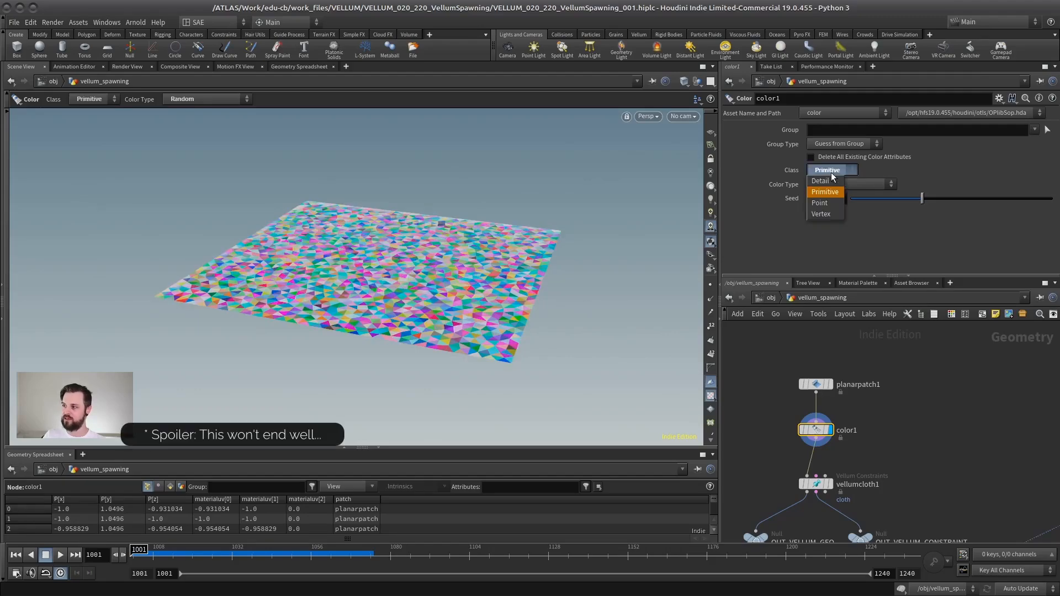
left_click(822, 202)
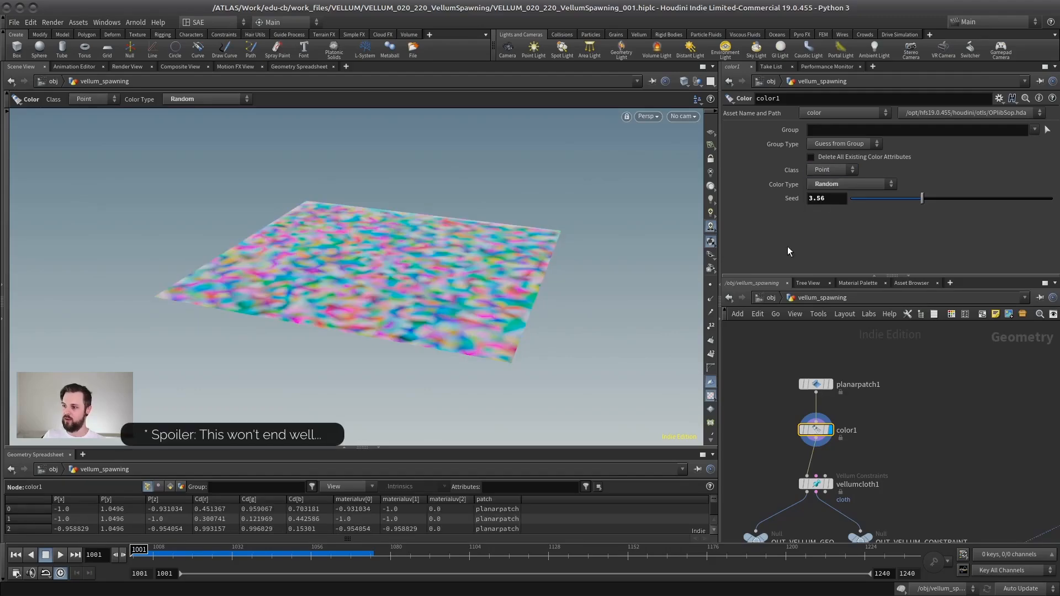
left_click(816, 171)
left_click(830, 180)
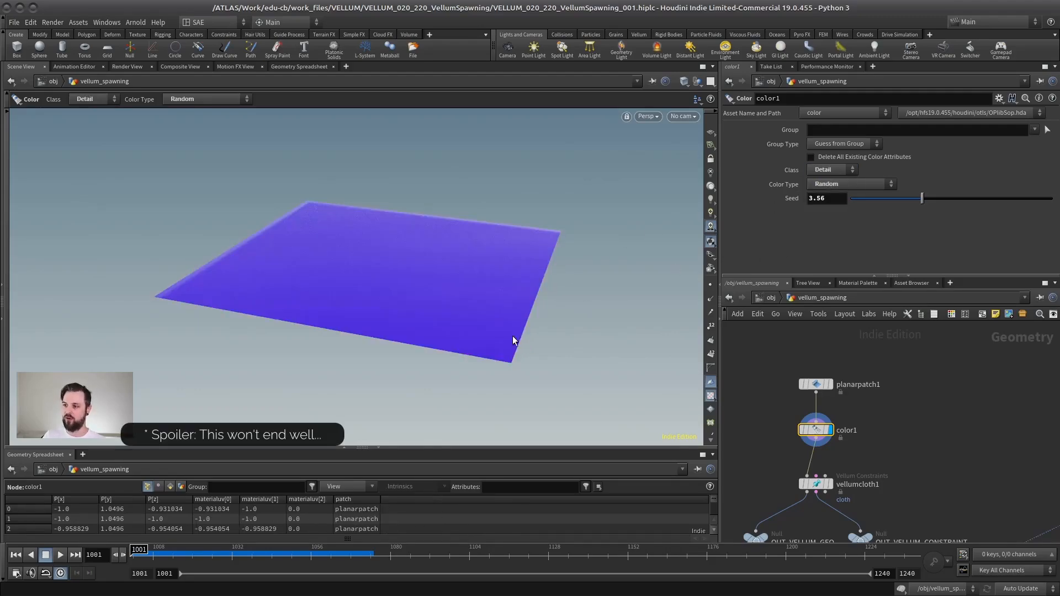
Step: Drive color1's Seed with $F, play the changing patch colour to about frame 1057, and rewind to frame 1001
left_click(836, 198)
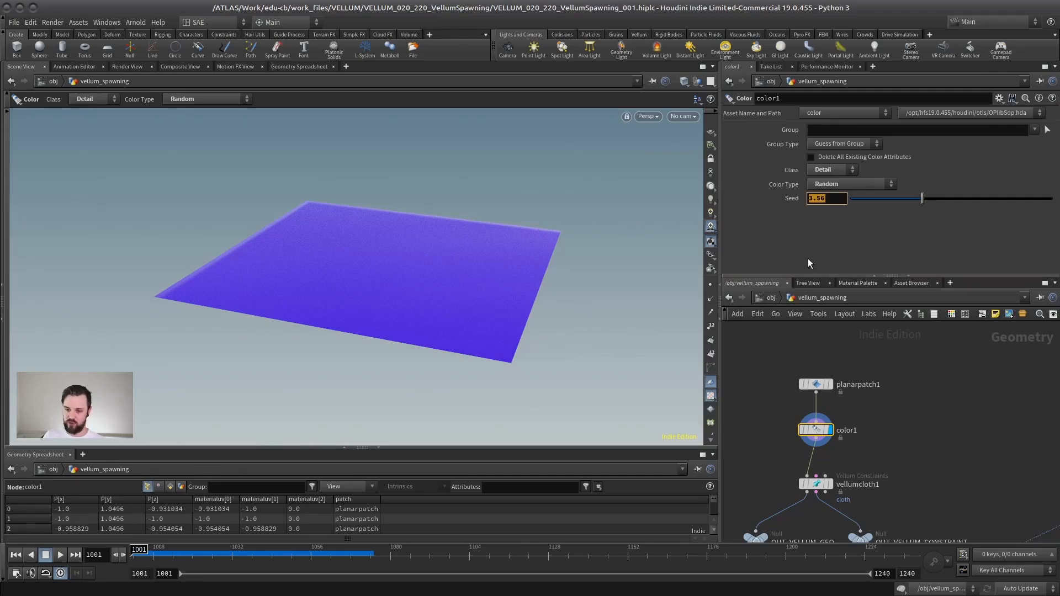
type("$F")
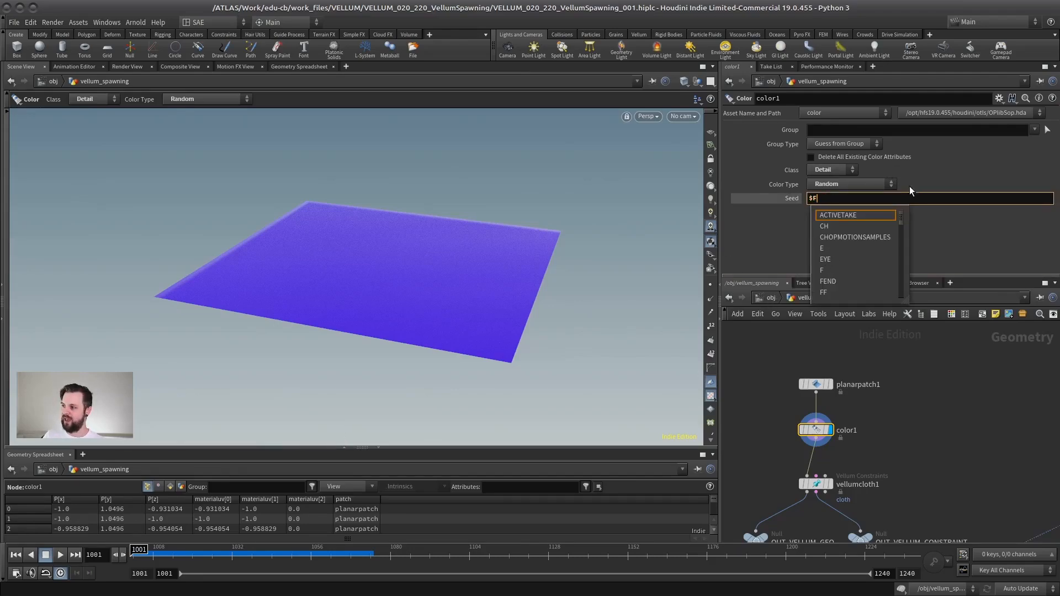
key("Return")
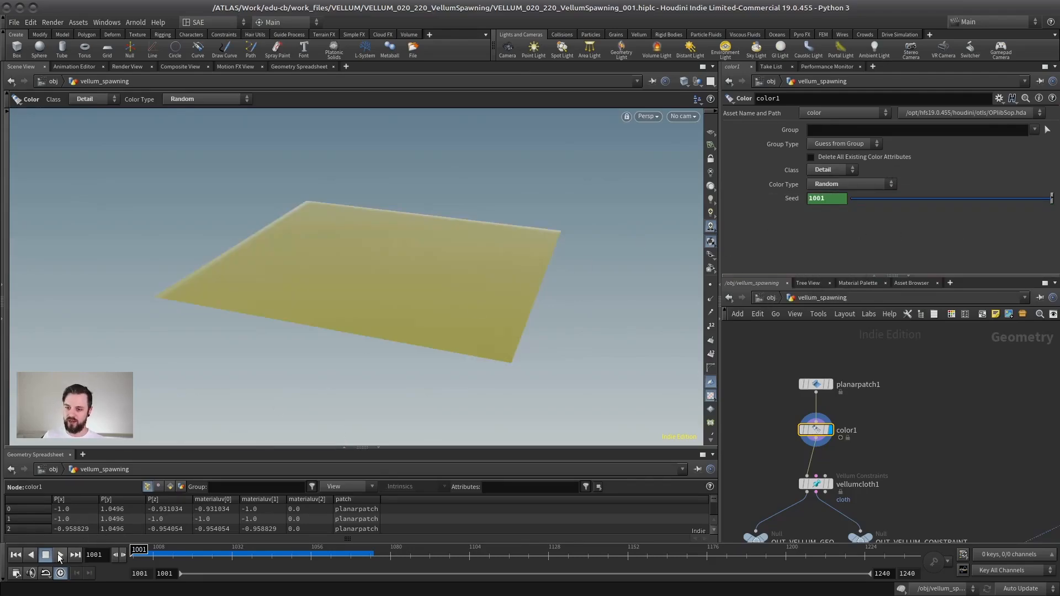
left_click(60, 556)
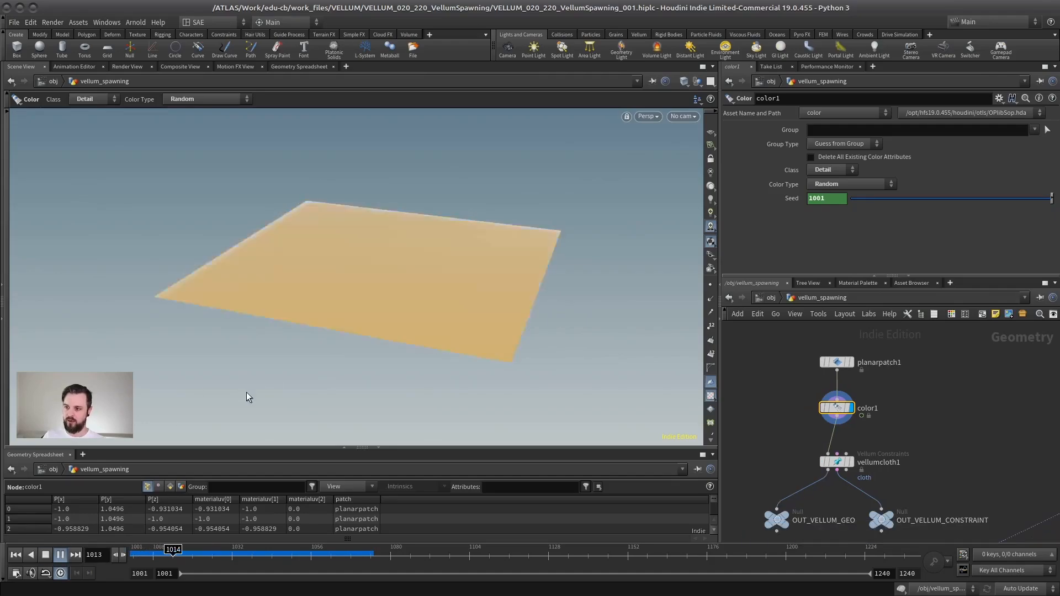
left_click(61, 556)
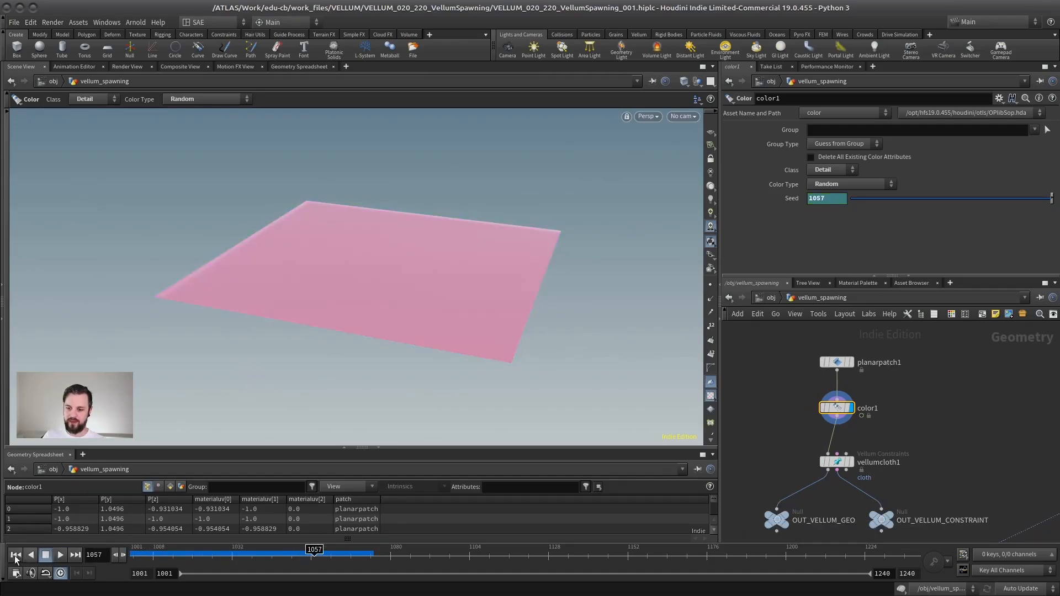
left_click(15, 557)
Step: Display vellumsolver1 and play its cloth simulation to check the spawned colours, rewinding to frame 1001
middle_click_drag(842, 530, 798, 332)
left_click(816, 376)
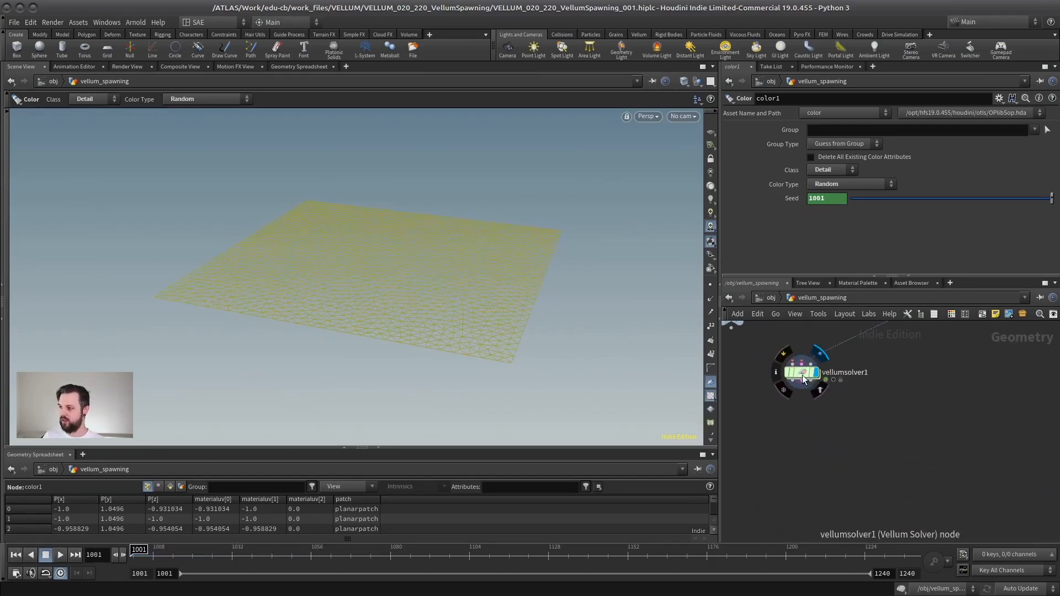
left_click(802, 375)
left_click_drag(319, 346, 395, 292, "alt")
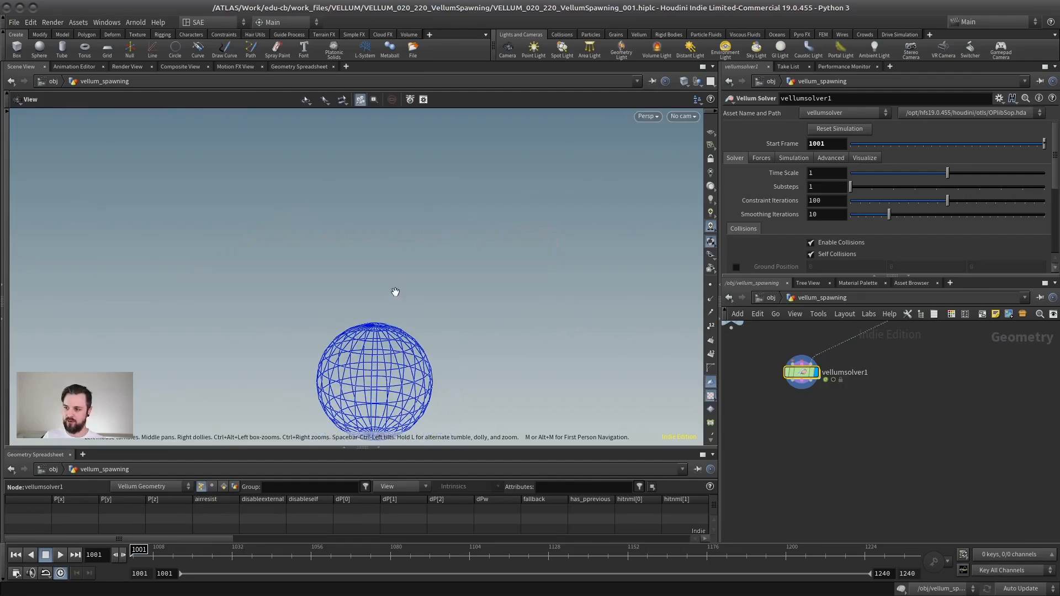
left_click(59, 555)
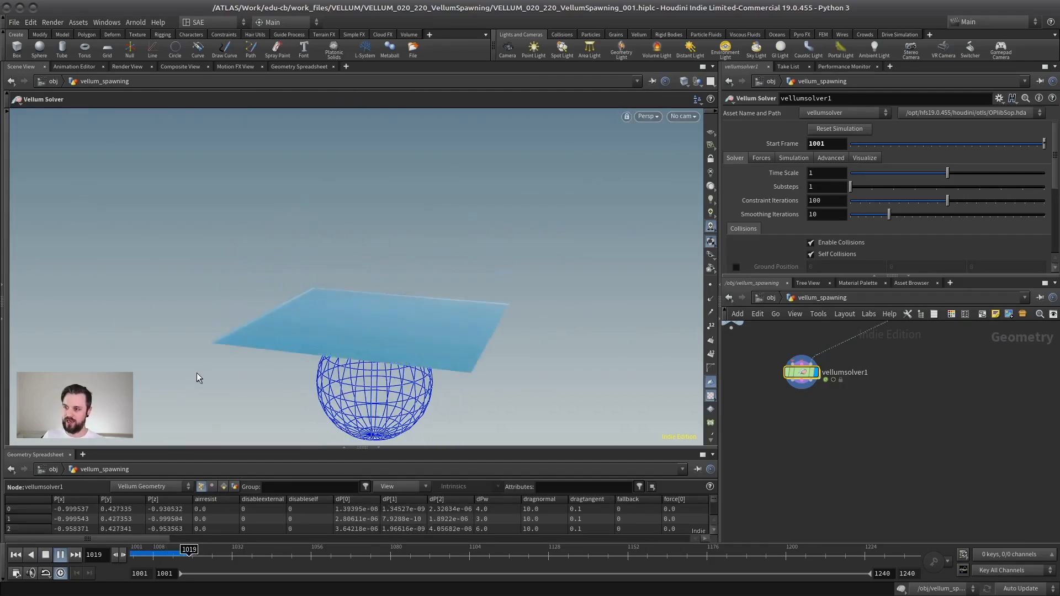
left_click(45, 556)
left_click(16, 555)
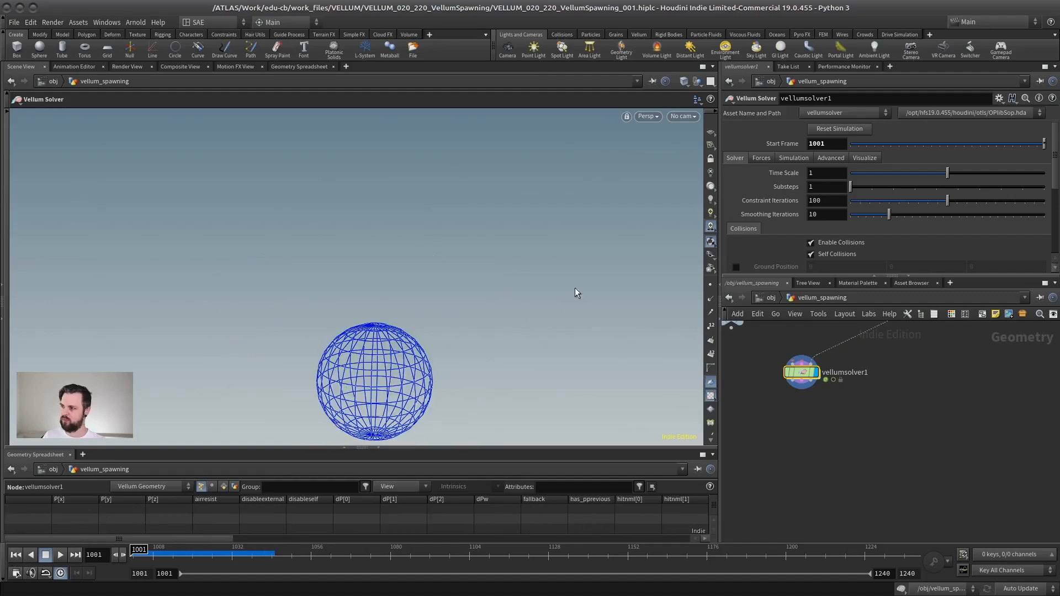
Step: Reset and replay the vellumsolver1 simulation, and check the Class options of color1
left_click(836, 129)
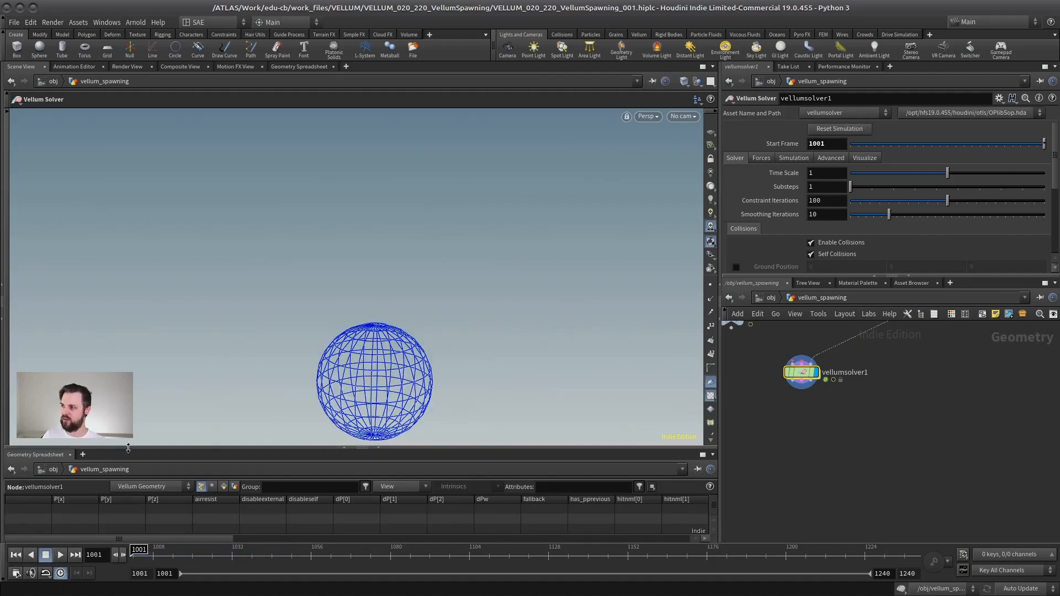
left_click(62, 555)
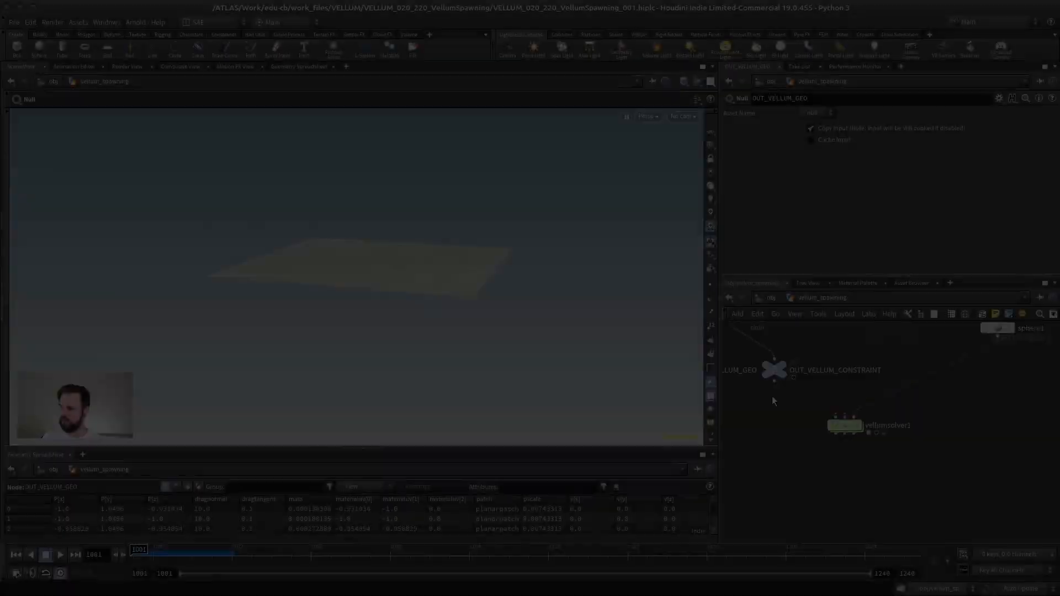
middle_click(849, 419)
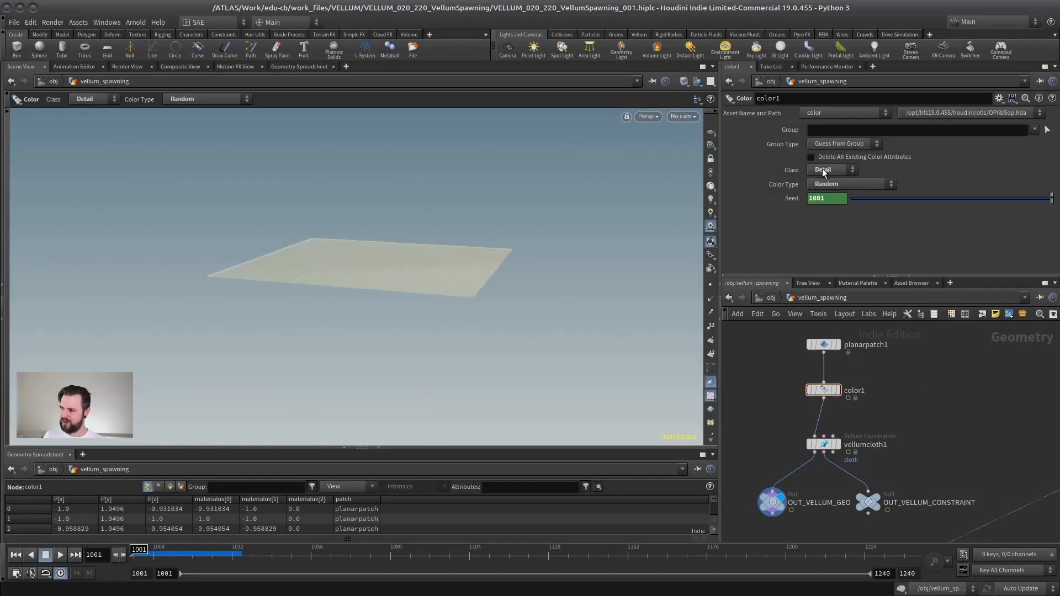
left_click(822, 170)
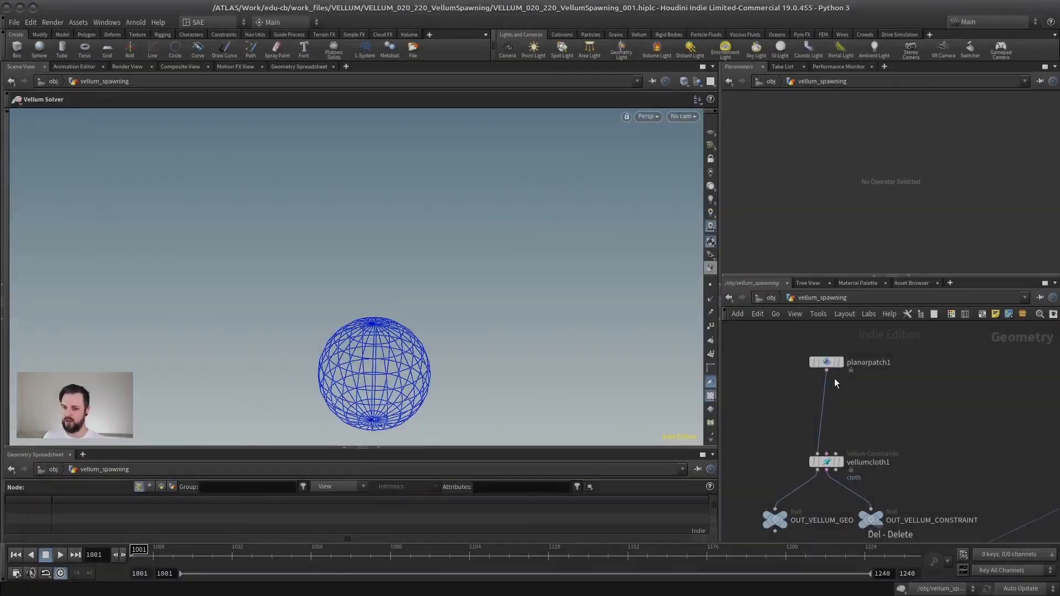
Step: Replace color1 with a Point Wrangle between planarpatch1 and vellumcloth1
key("Tab")
left_click(834, 379)
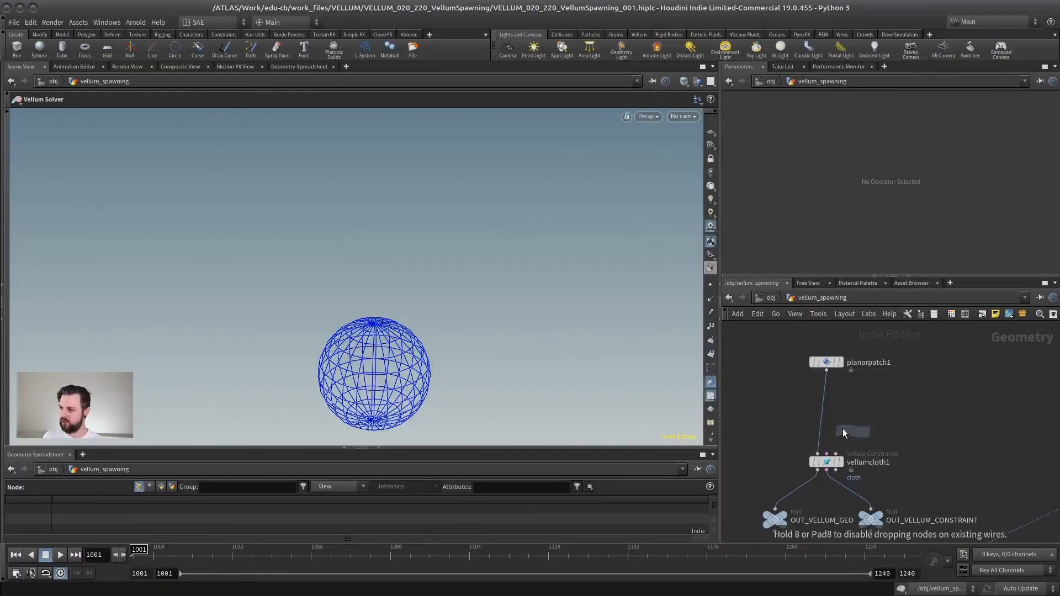
left_click(843, 433)
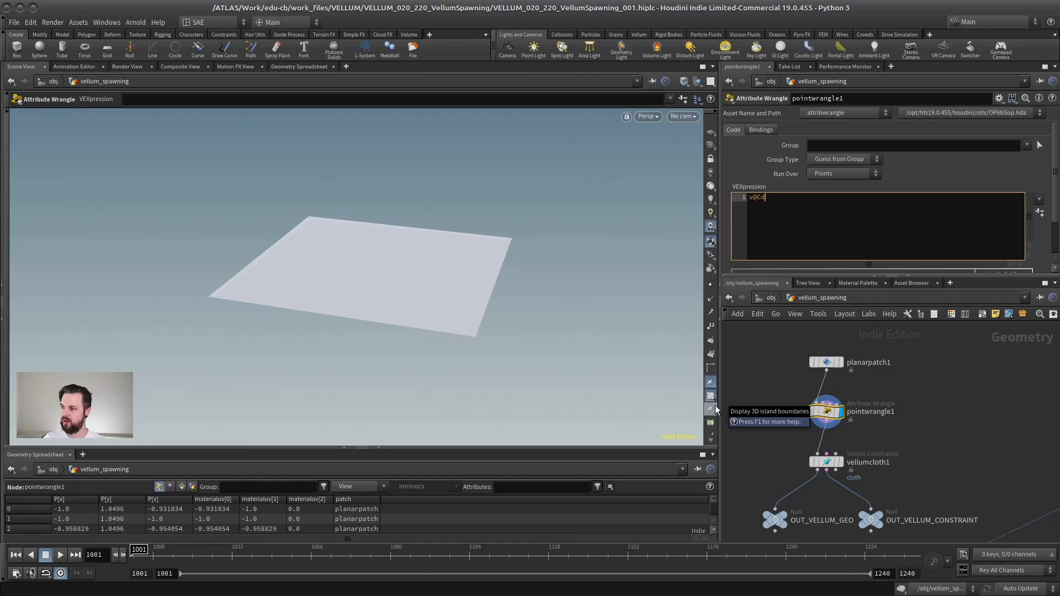
key("ctrl+plus")
key("ctrl+plus")
key("ctrl+plus")
key("ctrl+plus")
key("ctrl+plus")
key("ctrl+plus")
type("random(")
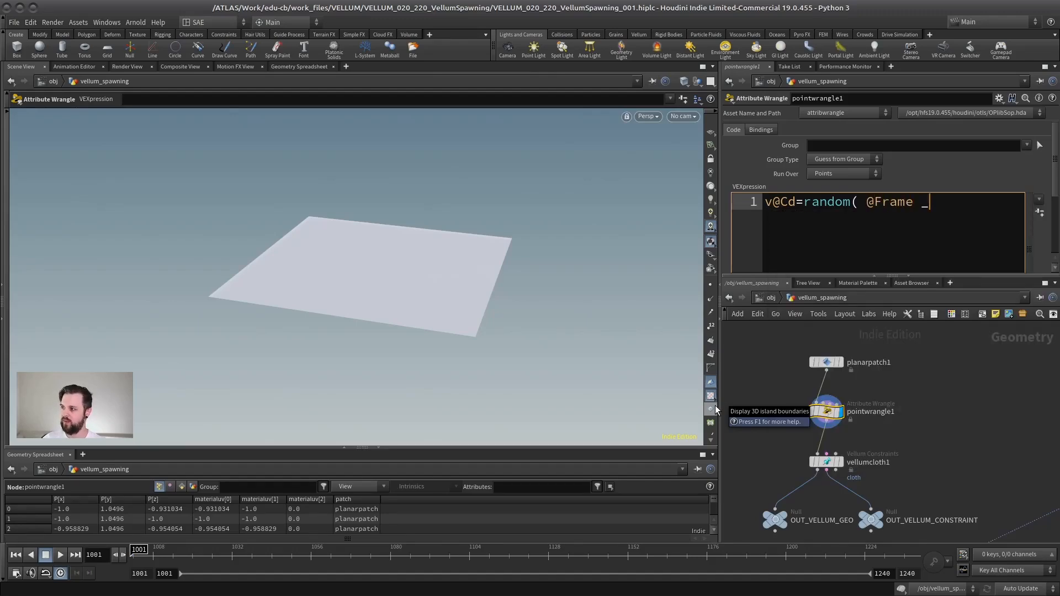
type(" @Frame _")
key("BackSpace")
key("ctrl+Return")
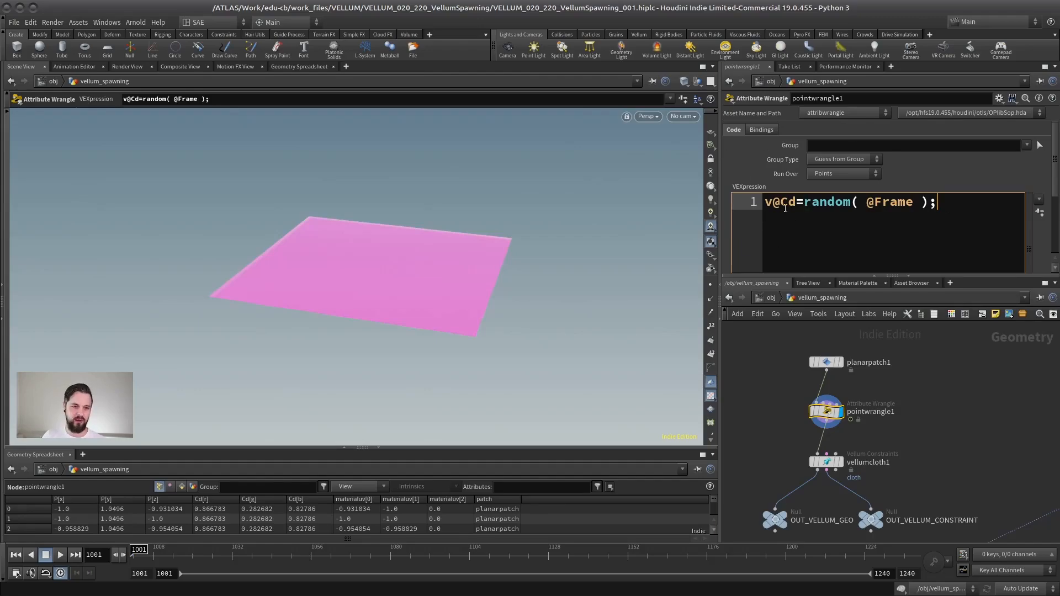
left_click(60, 555)
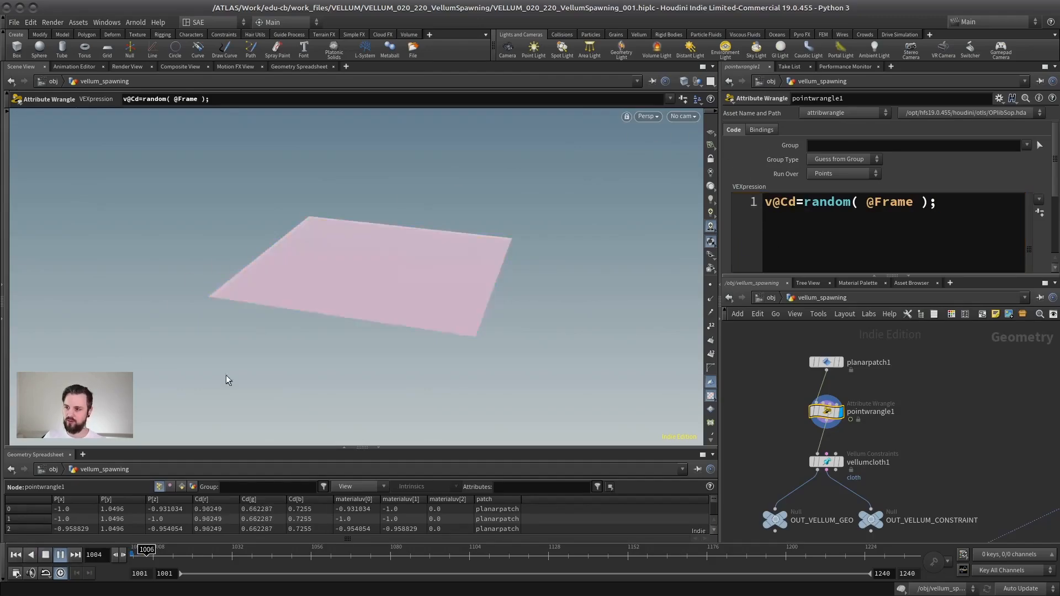
left_click(51, 554)
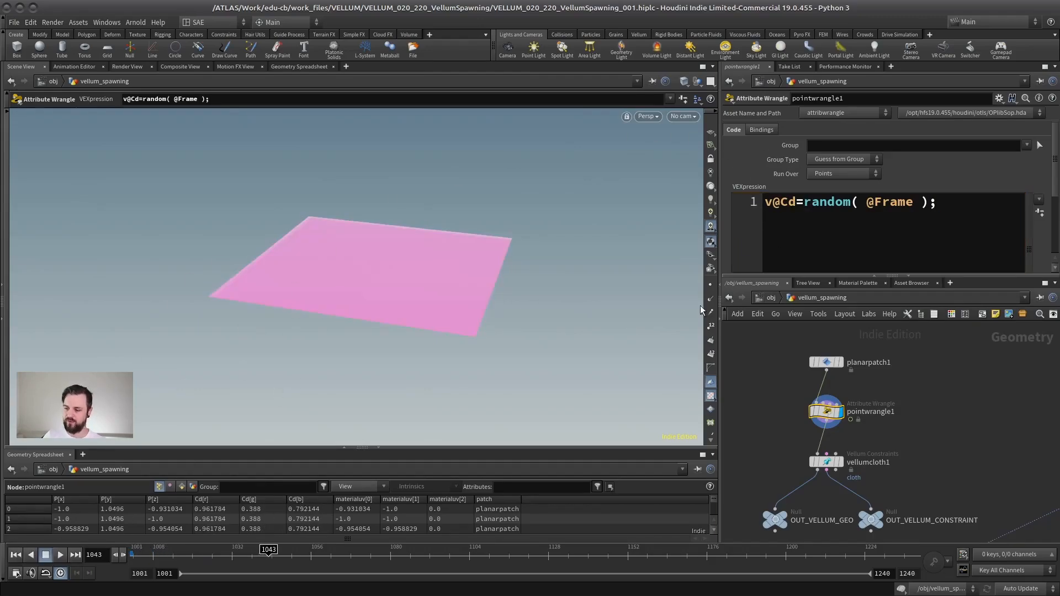
Step: Rename the point wrangle as Cd and play vellumsolver1's simulation to about frame 1043 to inspect the coloured cloths
middle_click(824, 413)
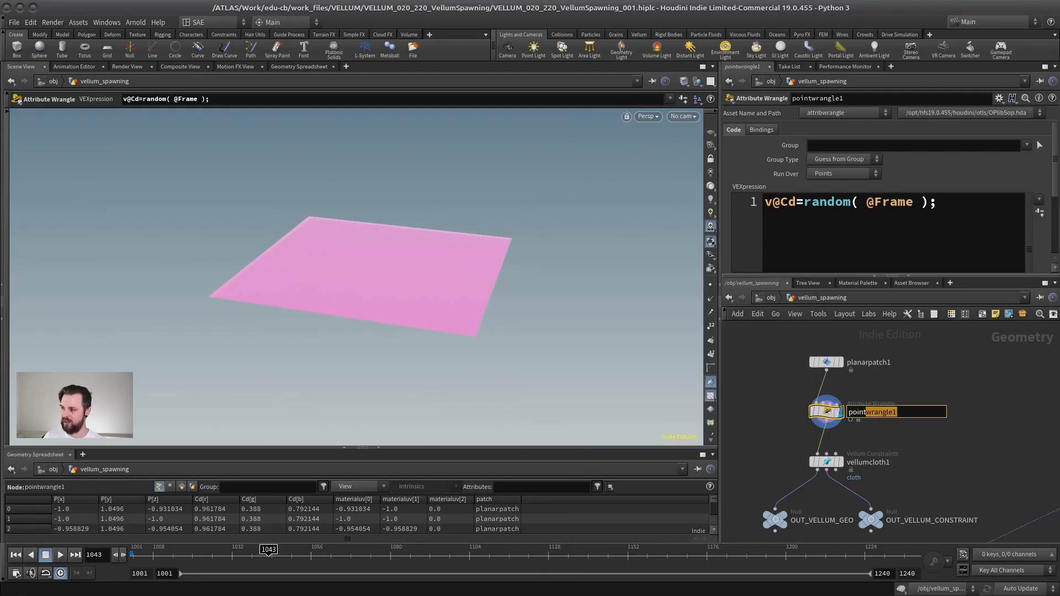
key("Return")
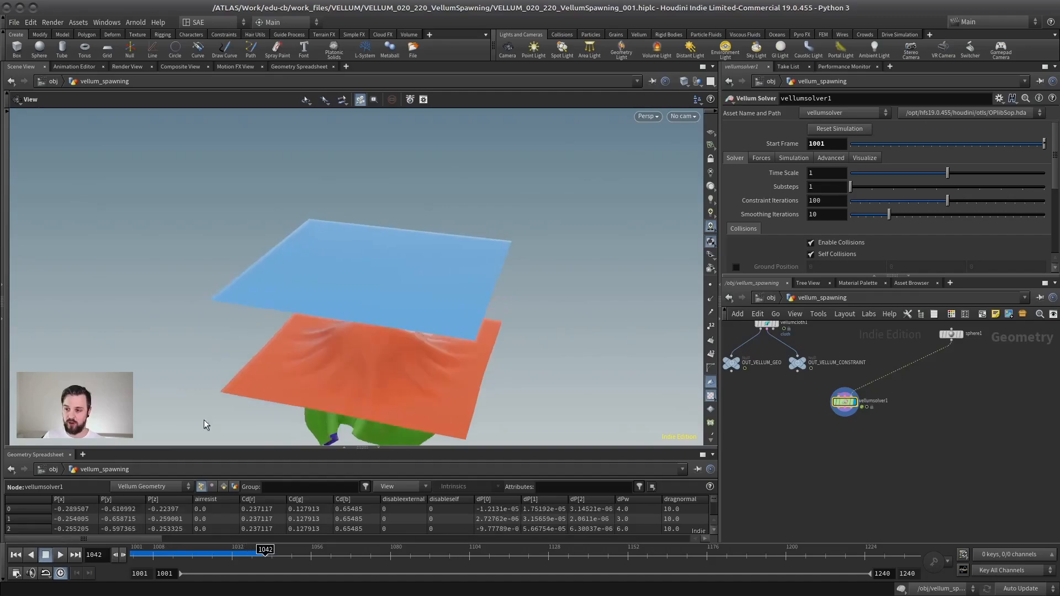
scroll(871, 374, "up", 3)
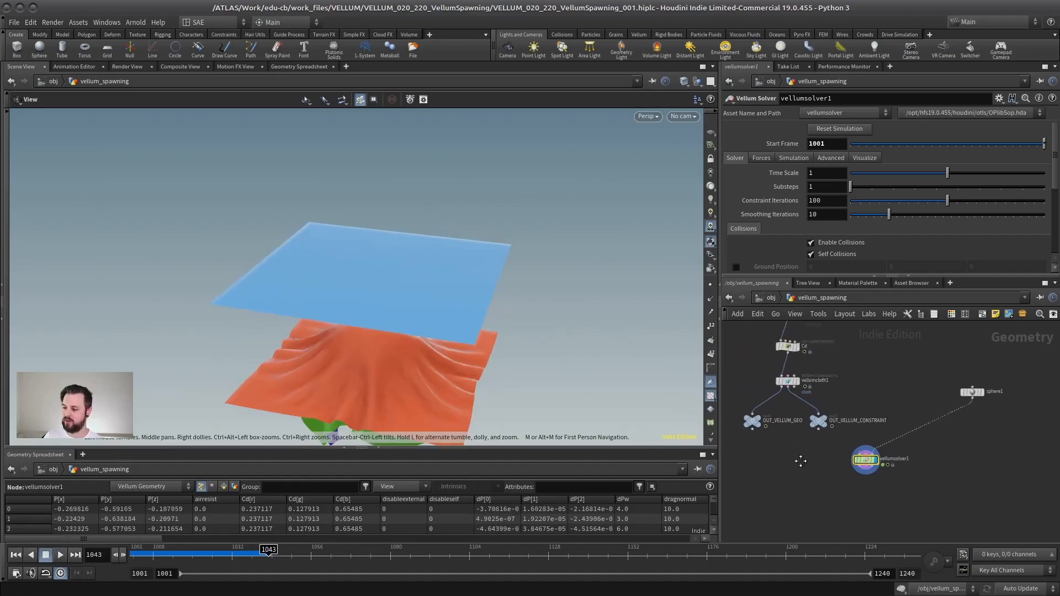
scroll(872, 374, "up", 2)
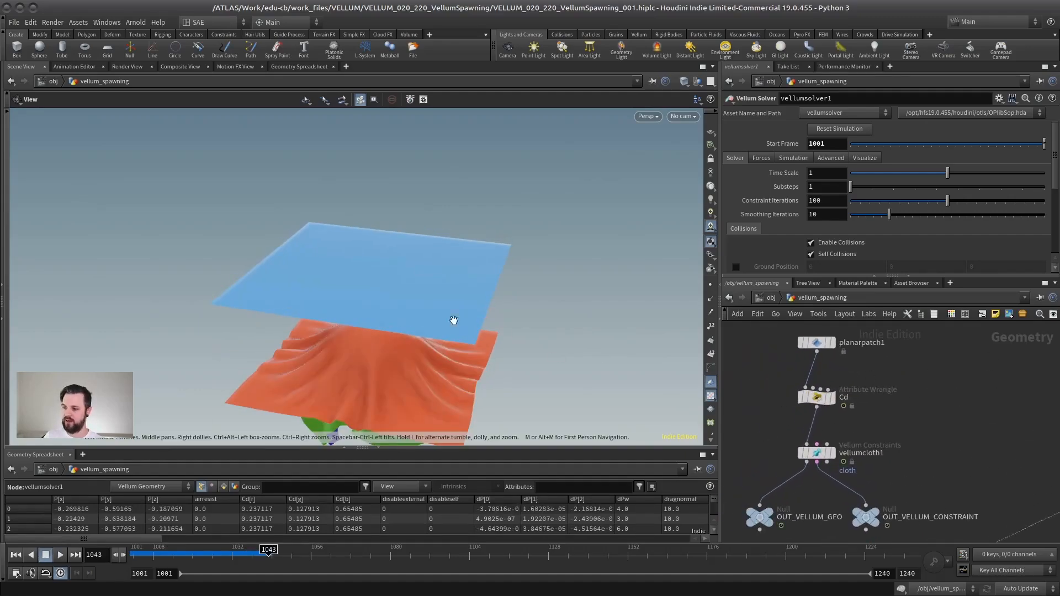
left_click_drag(244, 218, 392, 268)
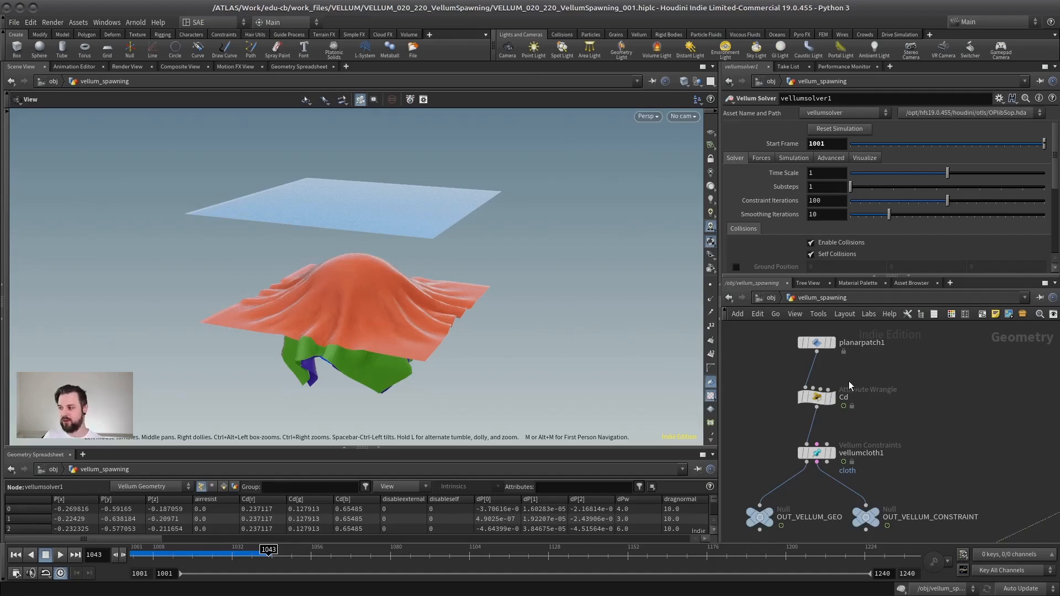
middle_click_drag(863, 385, 893, 390)
left_click(846, 403)
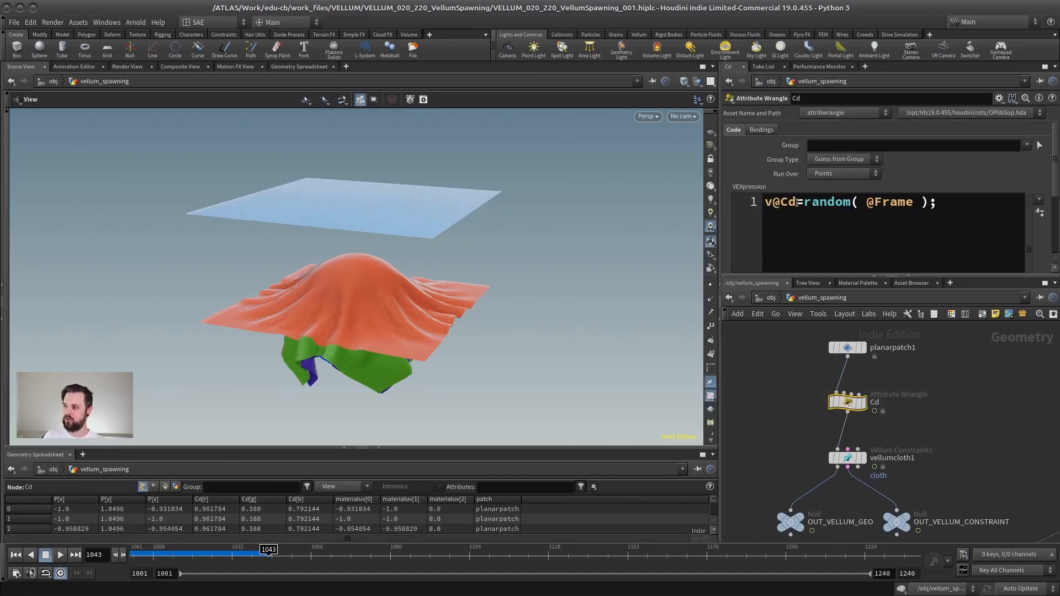
double_click(799, 202)
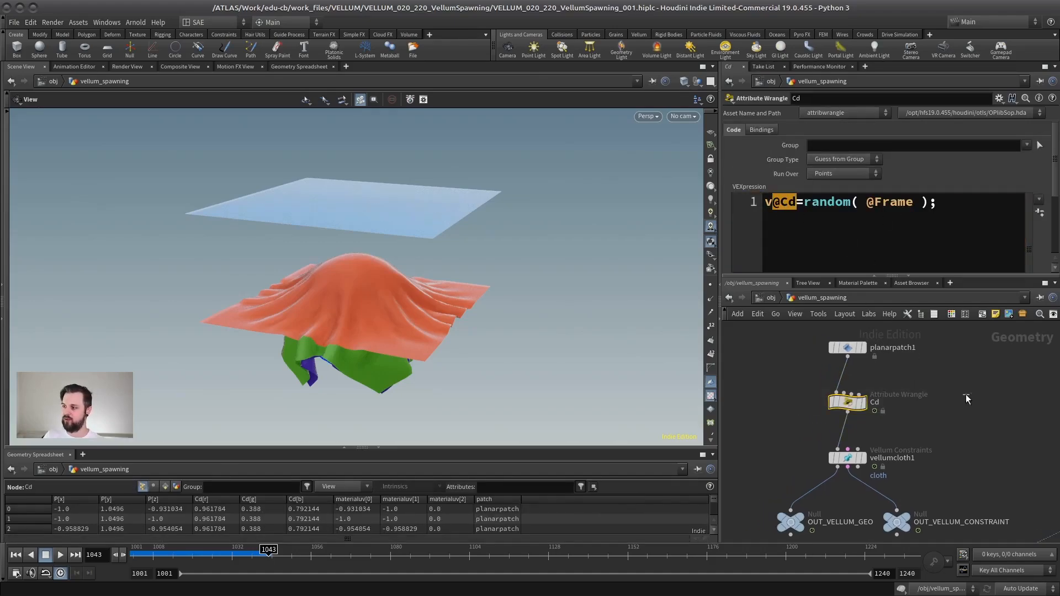
left_click_drag(867, 405, 868, 393)
scroll(911, 426, "up", 2)
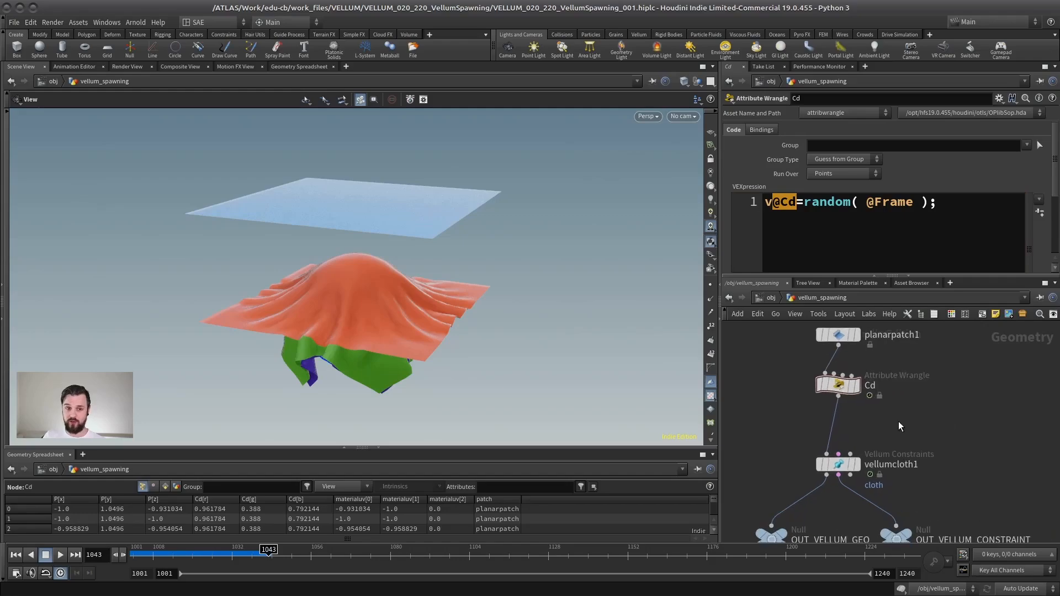
middle_click_drag(899, 422, 890, 399)
scroll(872, 392, "down", 3)
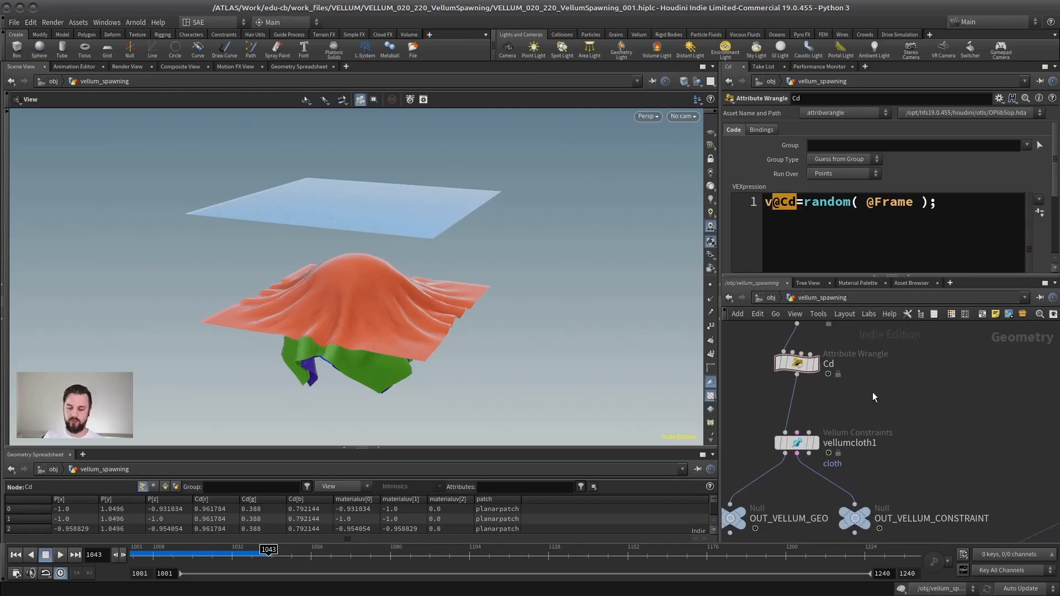
middle_click_drag(886, 405, 852, 389)
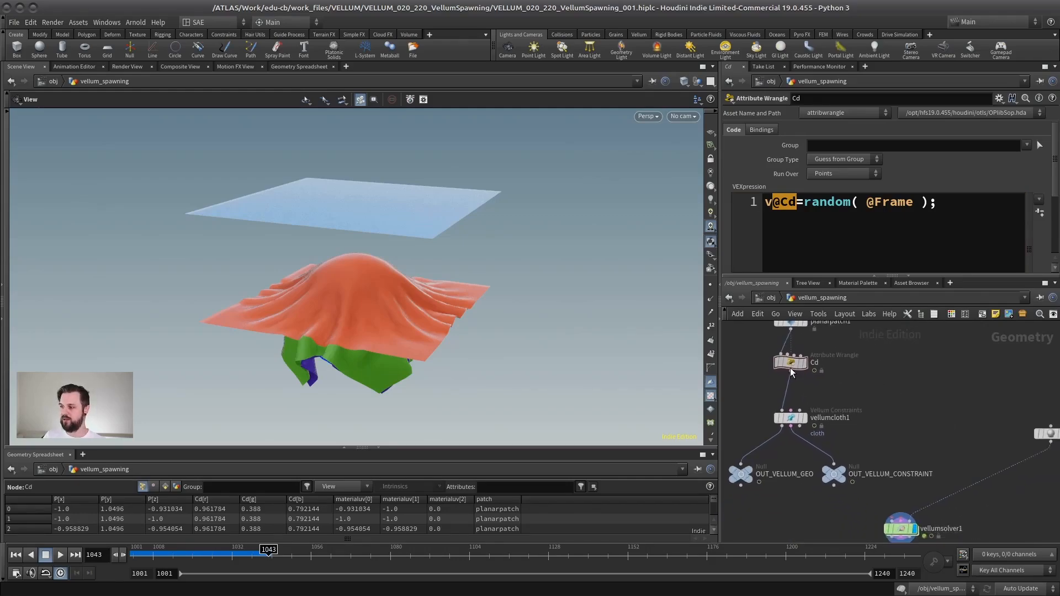
Step: Select vellumsolver1 and play its simulation from frame 1001 to about frame 1085 to inspect the coloured cloths falling over the sphere
left_click_drag(792, 365, 793, 376)
middle_click_drag(885, 415, 874, 357)
left_click(888, 472)
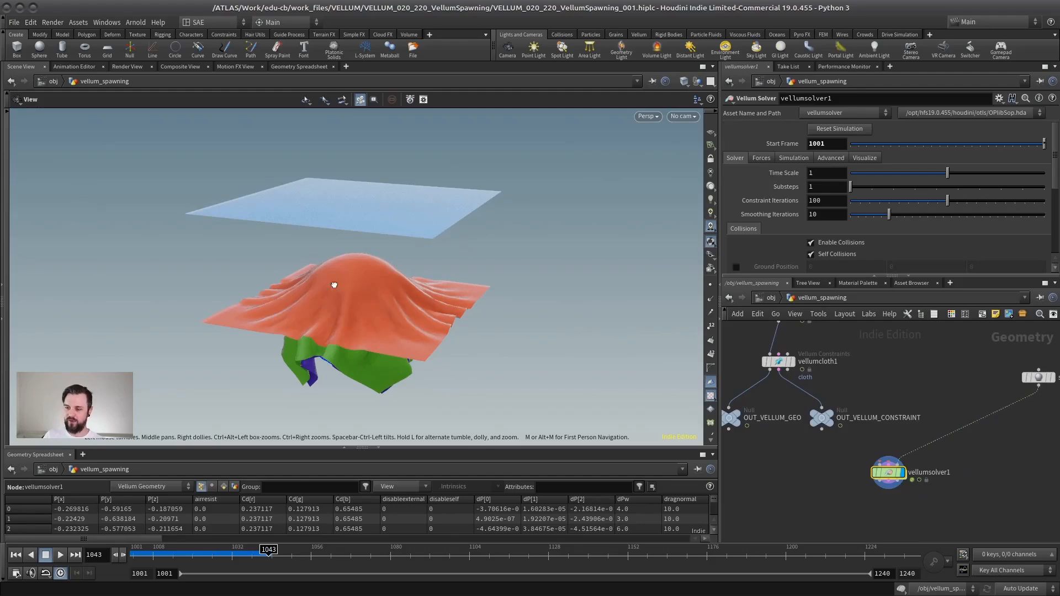
left_click_drag(334, 285, 420, 292)
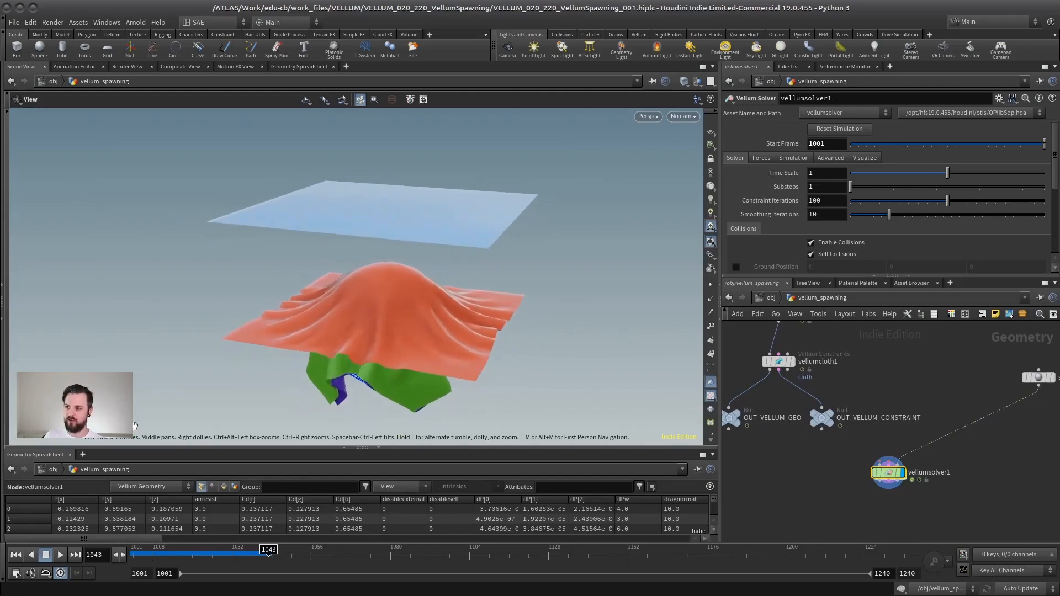
left_click(15, 555)
left_click(61, 554)
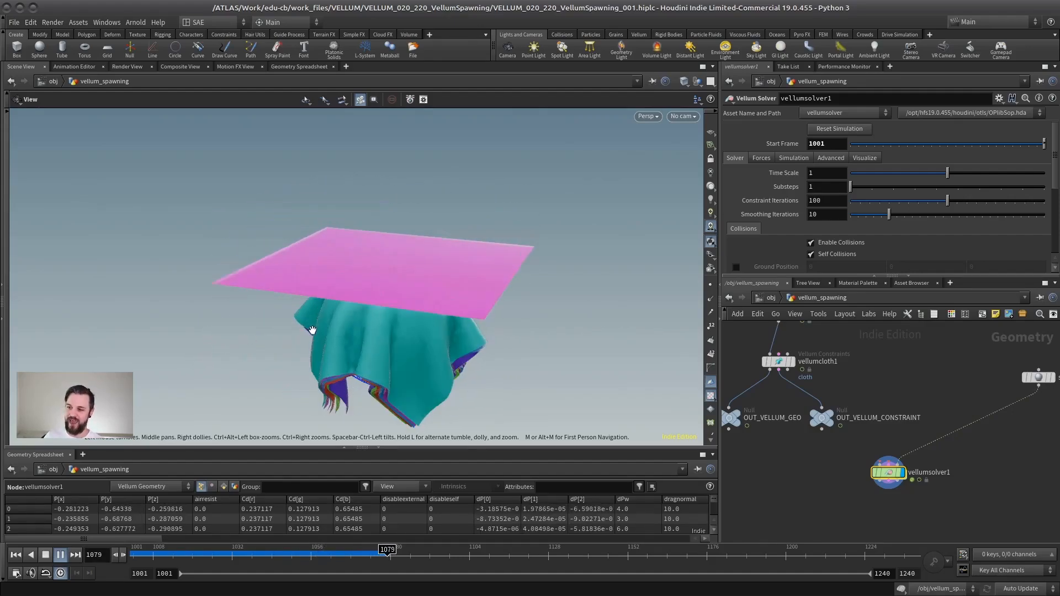
key("Up")
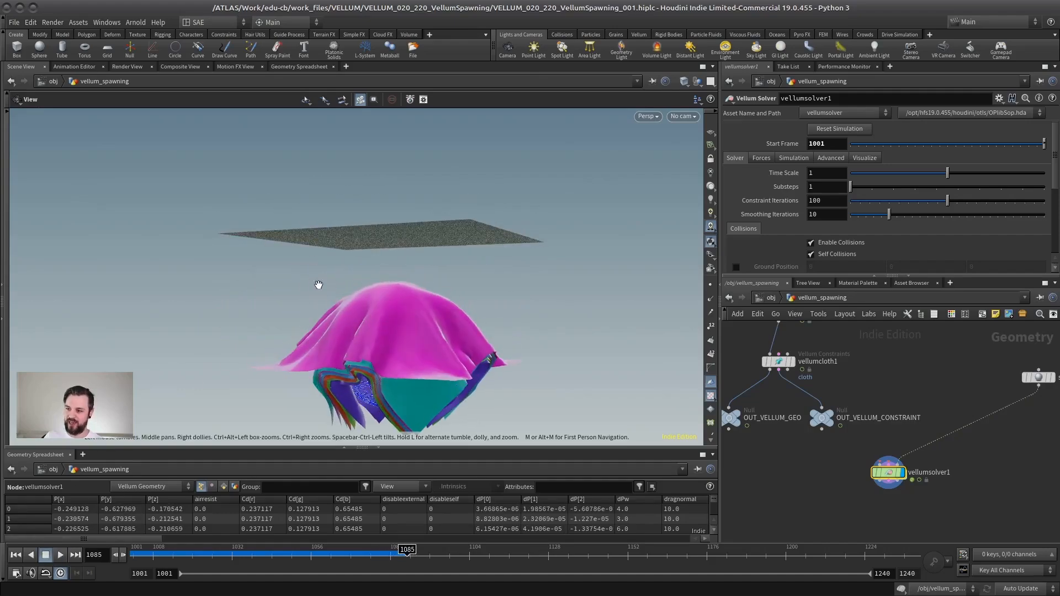
Step: Replay the cloth simulation from frame 1001 to about frame 1042, viewing the spawned cloths from a lower angle
left_click_drag(318, 285, 369, 276)
left_click(16, 554)
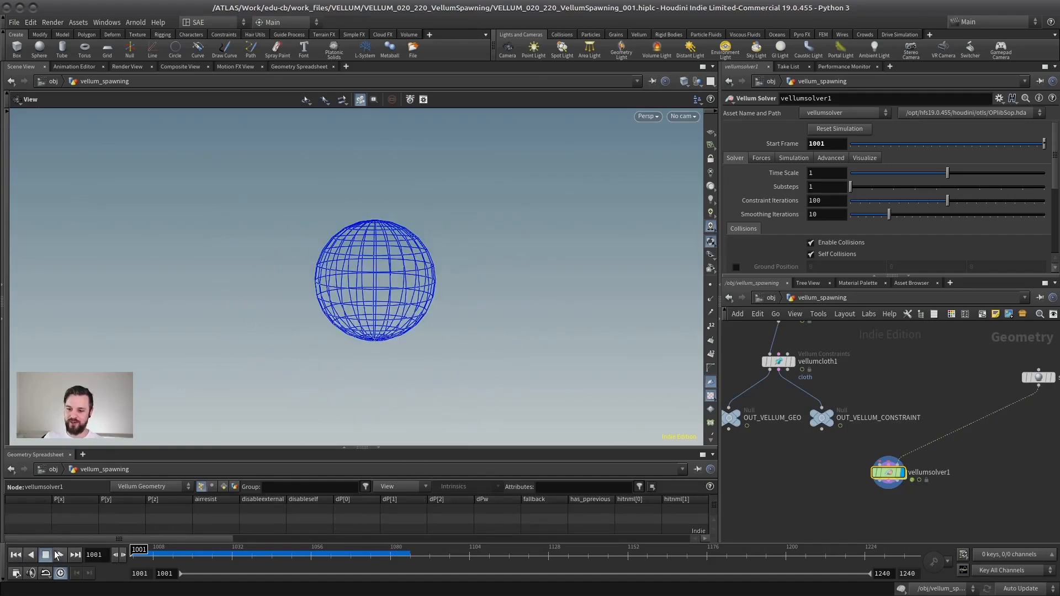
left_click(58, 555)
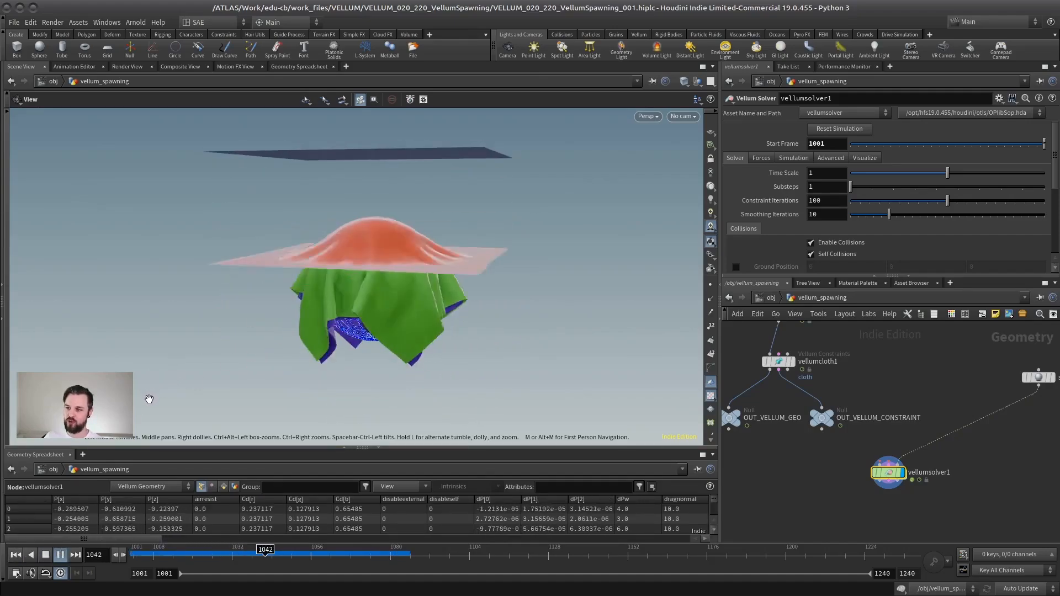